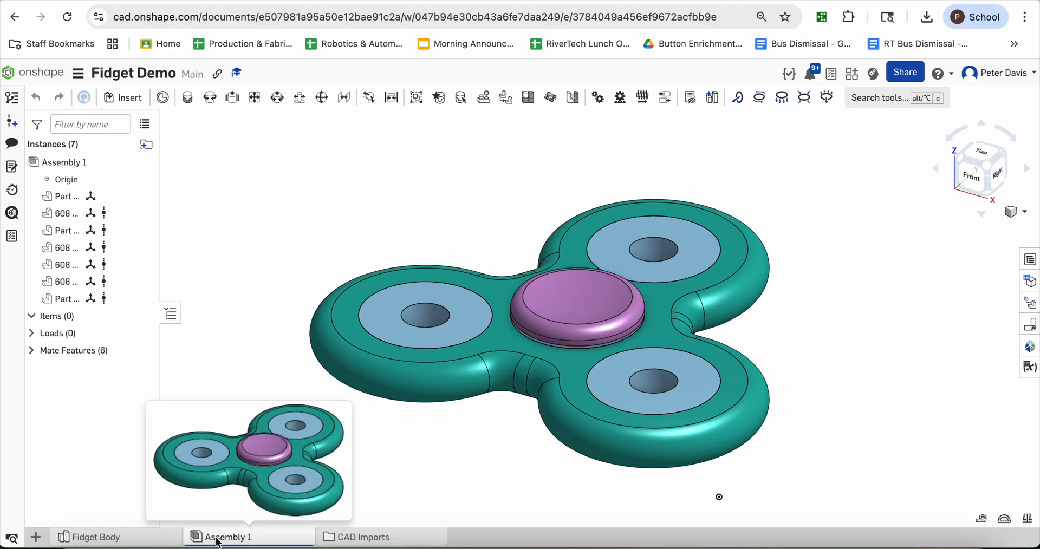
Export Assembly 1 as a STEP file named "2025 STE Spinner Assembly".
{"action": "right_click", "coordinate": [218, 541]}
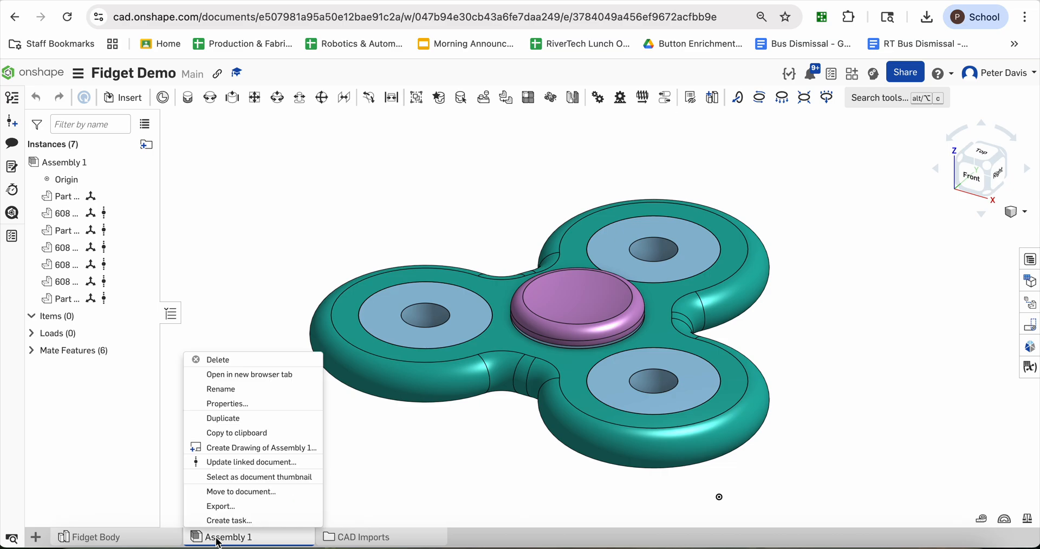
{"action": "left_click", "coordinate": [226, 510]}
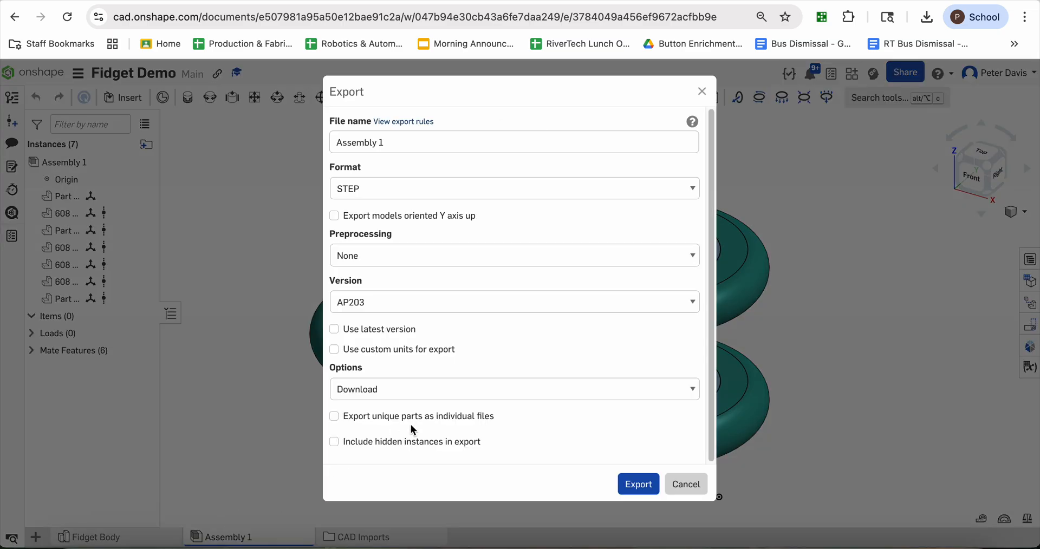
{"action": "triple_click", "coordinate": [392, 145]}
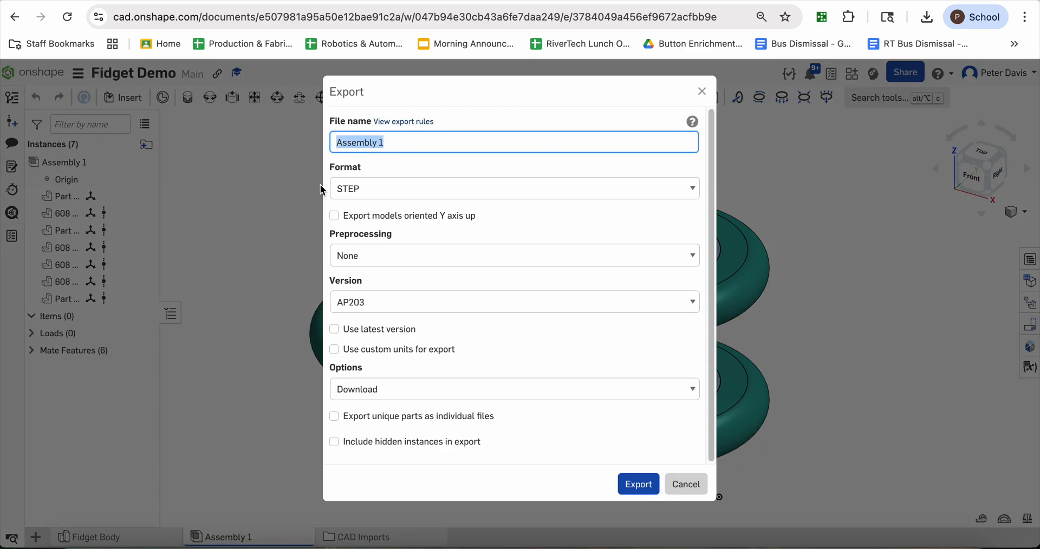
{"action": "type", "text": "202"}
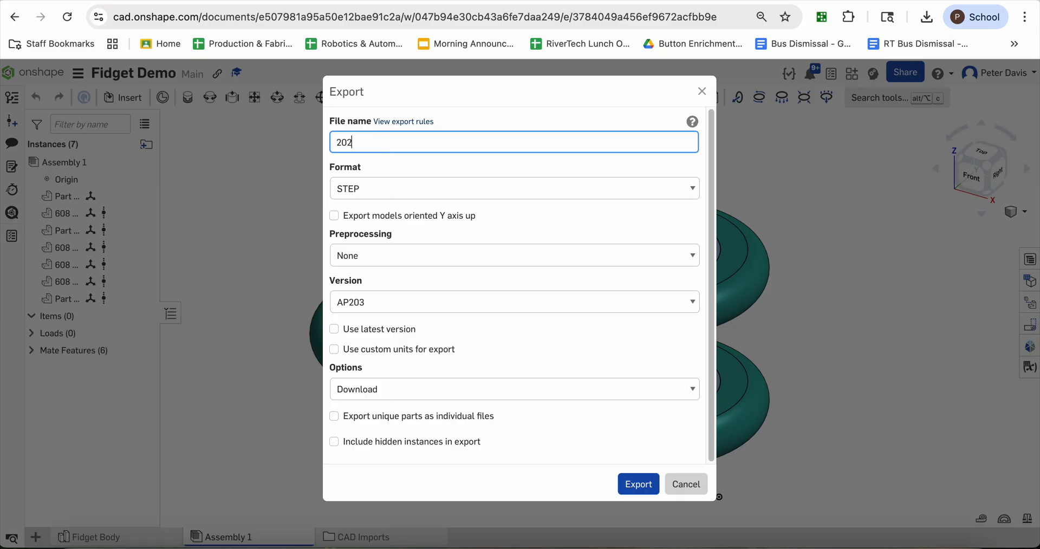
{"action": "type", "text": "5 STE Spinner Assem"}
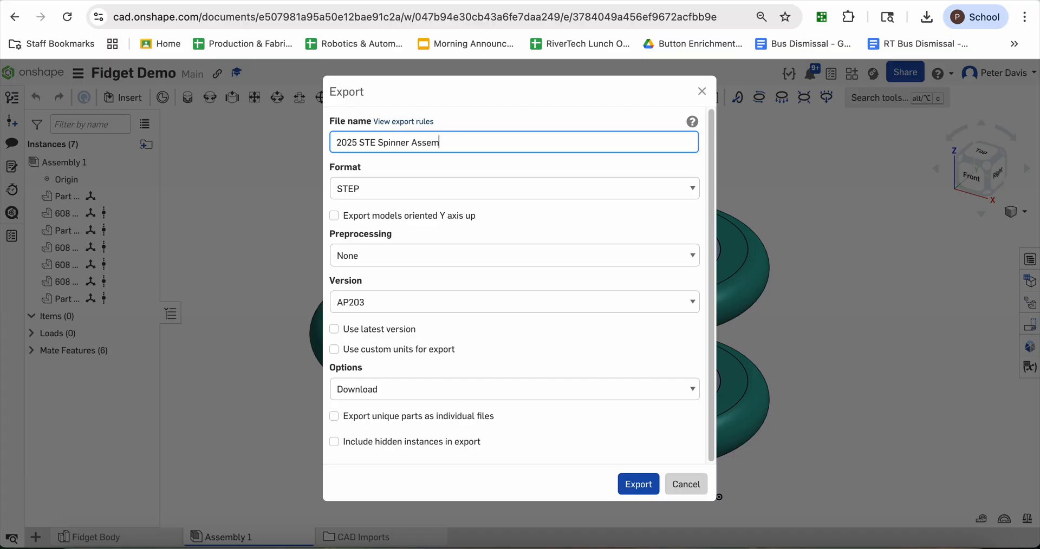
{"action": "type", "text": "bly"}
{"action": "left_click", "coordinate": [643, 494]}
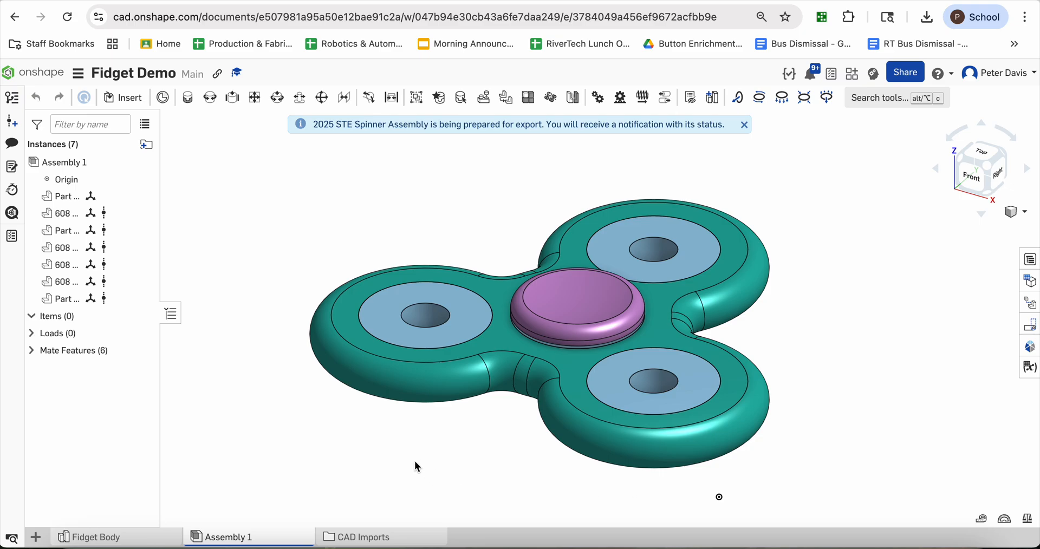
Start an import into the document and choose 2025 STE Spinner Assembly.step from the Downloads folder.
{"action": "left_click", "coordinate": [36, 539]}
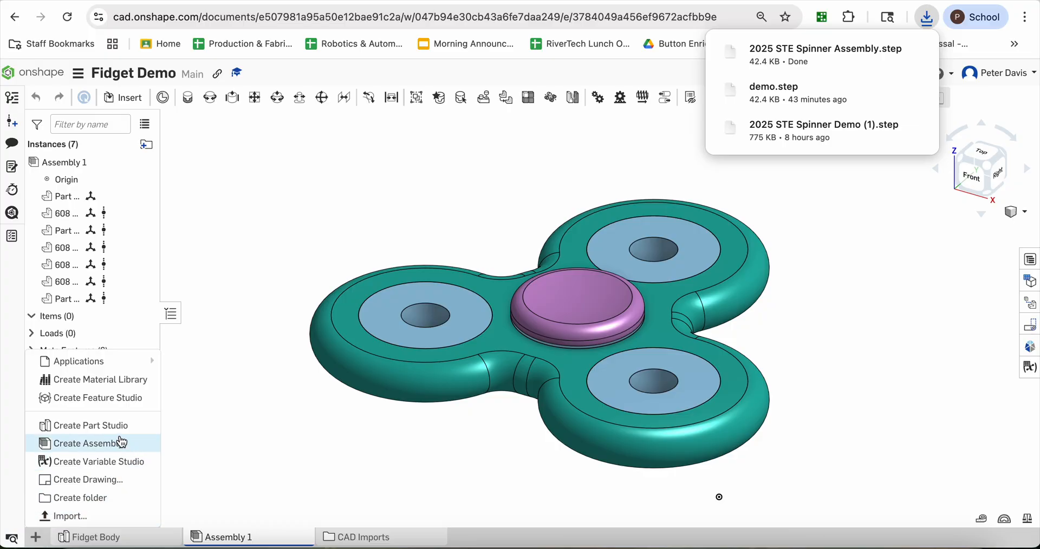
{"action": "left_click", "coordinate": [79, 518]}
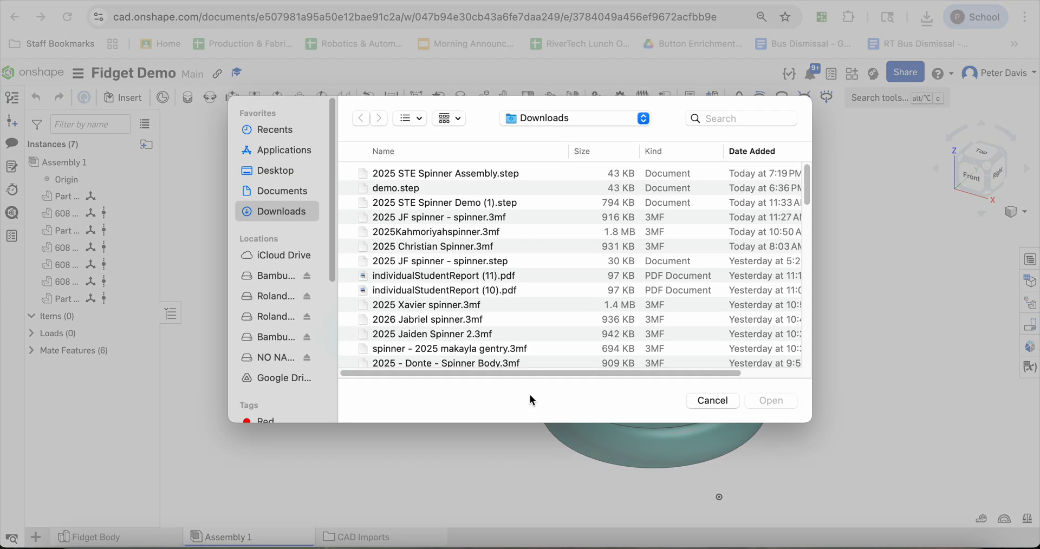
{"action": "left_click", "coordinate": [470, 175]}
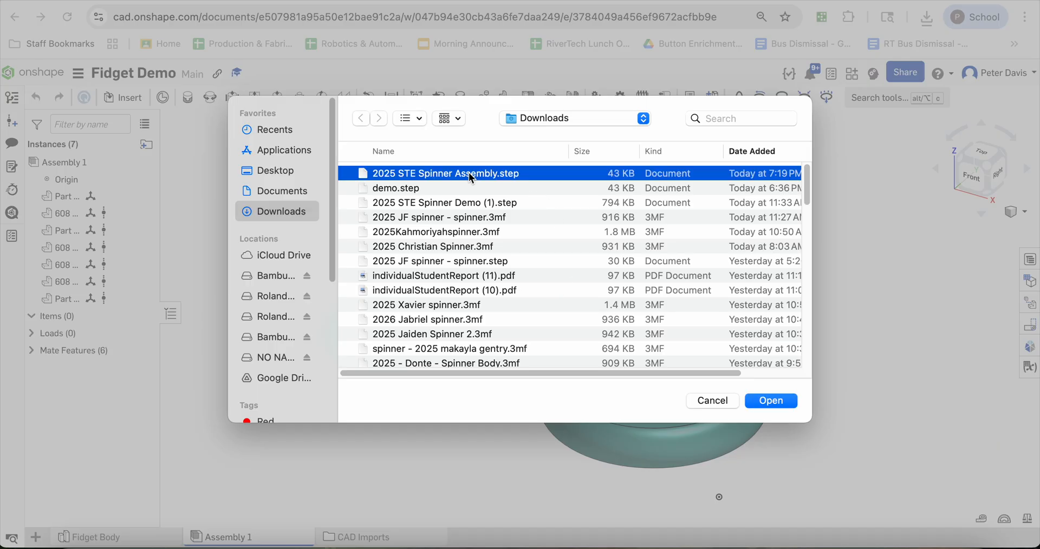
{"action": "left_click", "coordinate": [769, 401]}
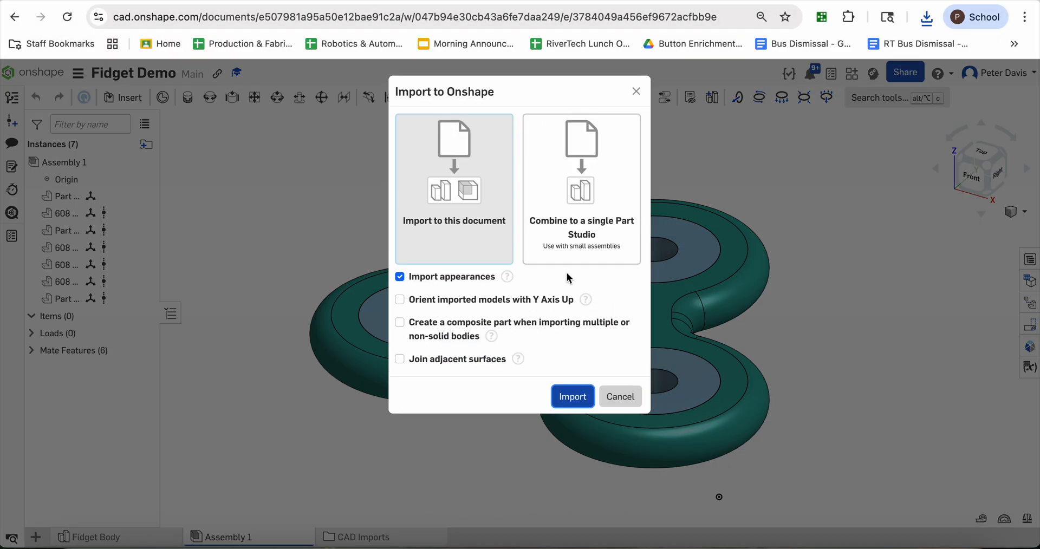
Import the file combined to a single Part Studio, with Import appearances off and Join adjacent surfaces on.
{"action": "left_click", "coordinate": [578, 197]}
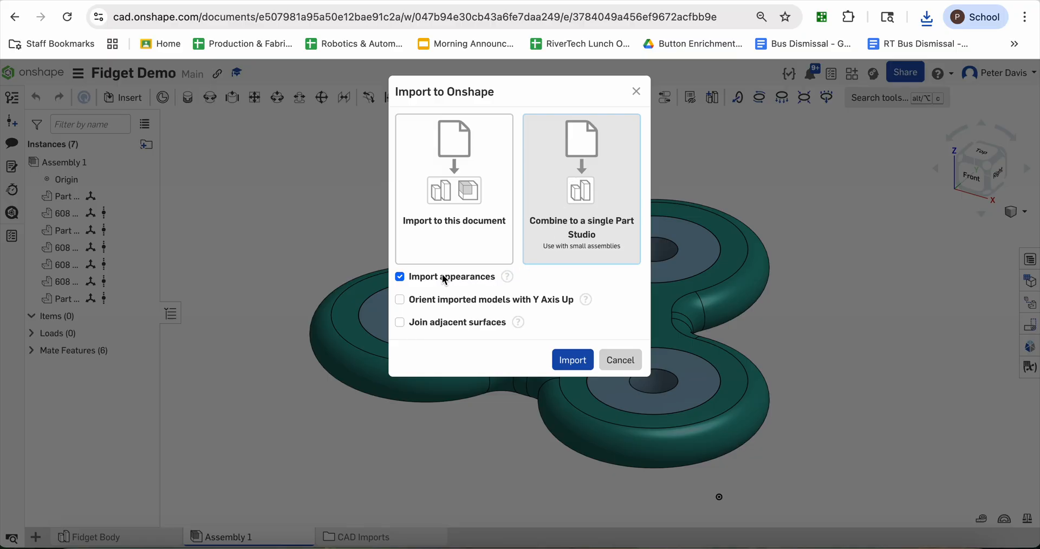
{"action": "left_click", "coordinate": [401, 281]}
{"action": "left_click_drag", "start_coordinate": [518, 93], "coordinate": [402, 96]}
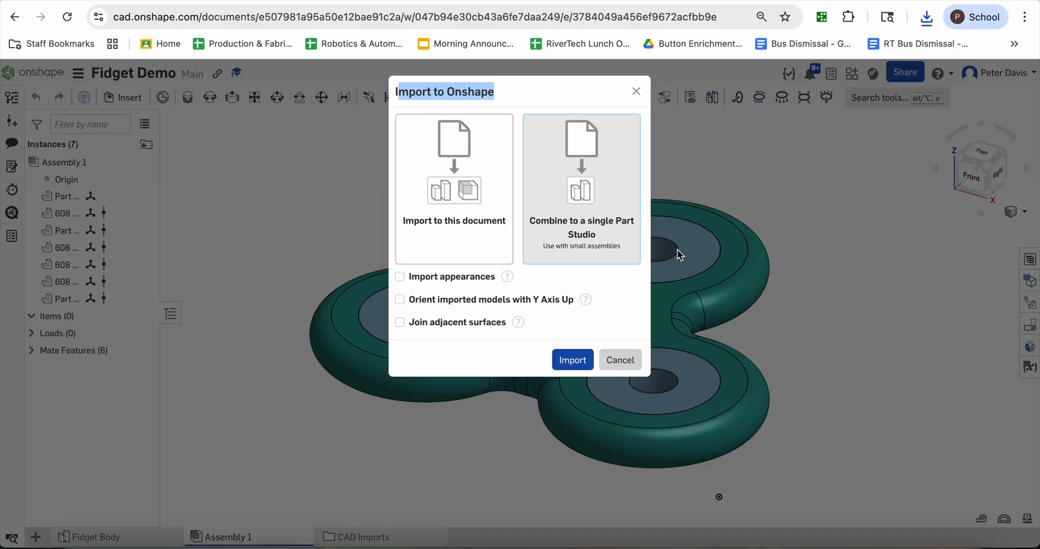
{"action": "left_click", "coordinate": [399, 323]}
{"action": "left_click", "coordinate": [578, 361]}
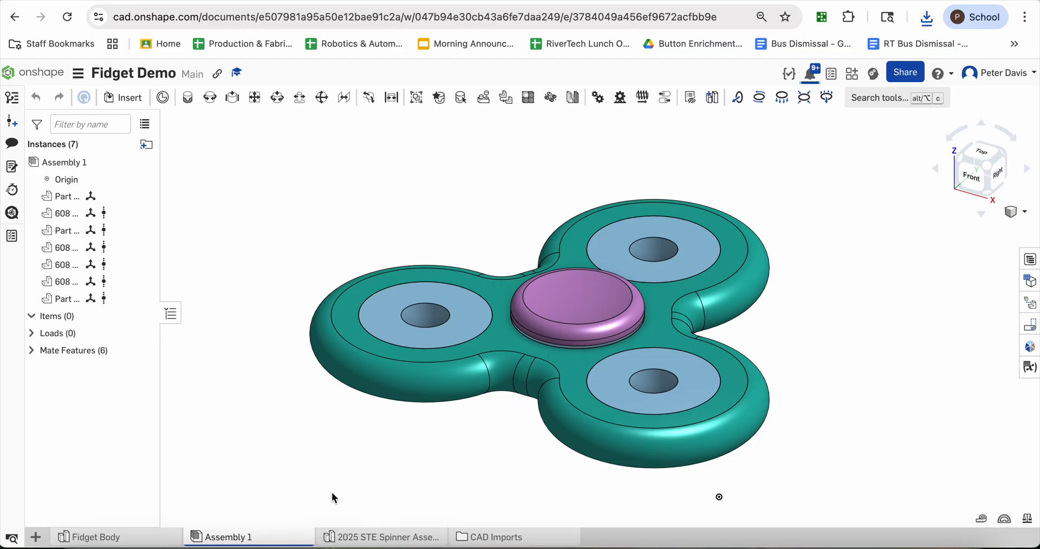
Open the imported 2025 STE Spinner Assembly Part Studio and hide the Right, Front and Top planes.
{"action": "left_click", "coordinate": [367, 541]}
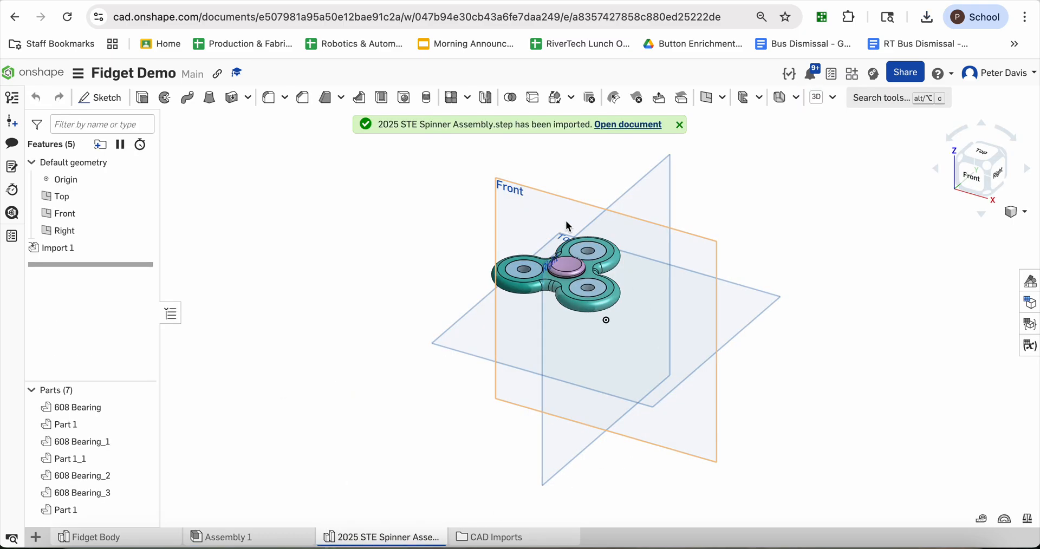
{"action": "scroll", "coordinate": [569, 229], "scroll_direction": "up", "scroll_amount": 5}
{"action": "scroll", "coordinate": [545, 267], "scroll_direction": "down", "scroll_amount": 5}
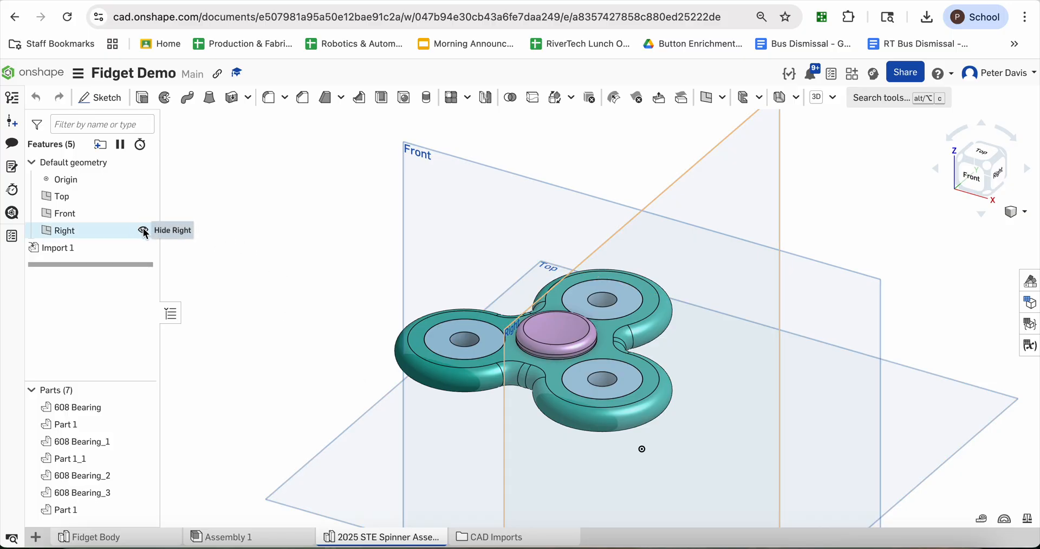
{"action": "left_click", "coordinate": [143, 229]}
{"action": "left_click", "coordinate": [143, 213]}
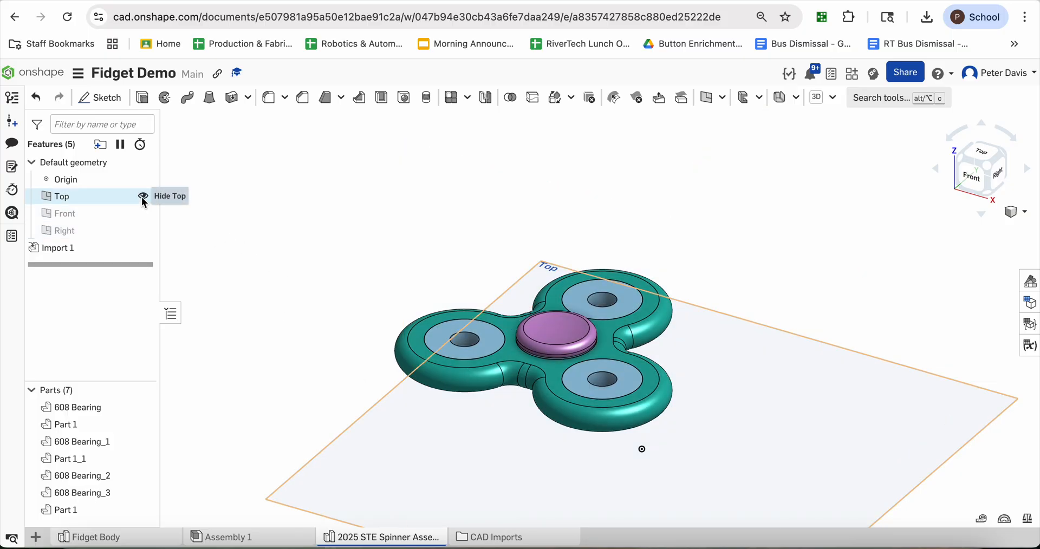
{"action": "left_click", "coordinate": [143, 197]}
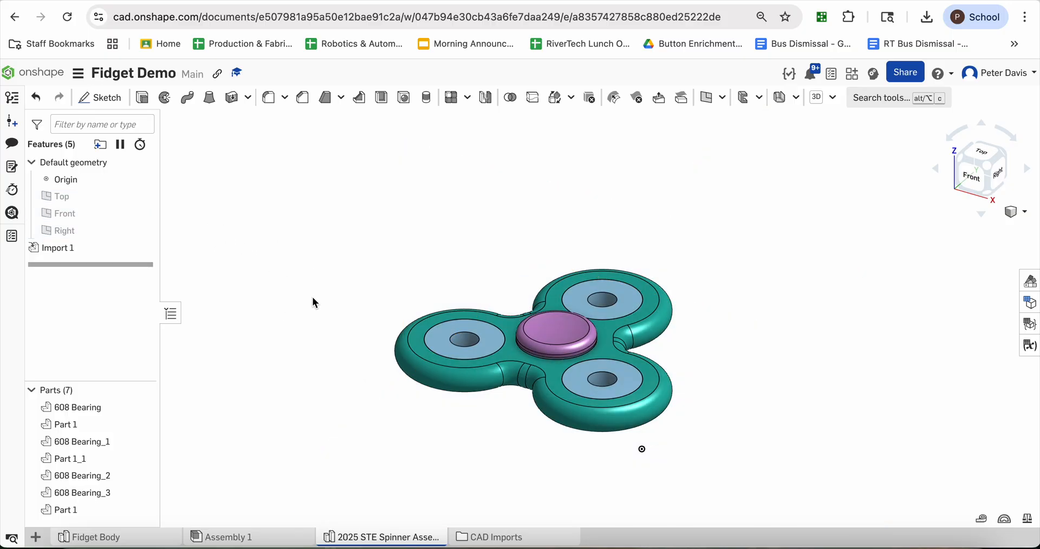
{"action": "scroll", "coordinate": [229, 386], "scroll_direction": "down", "scroll_amount": 1}
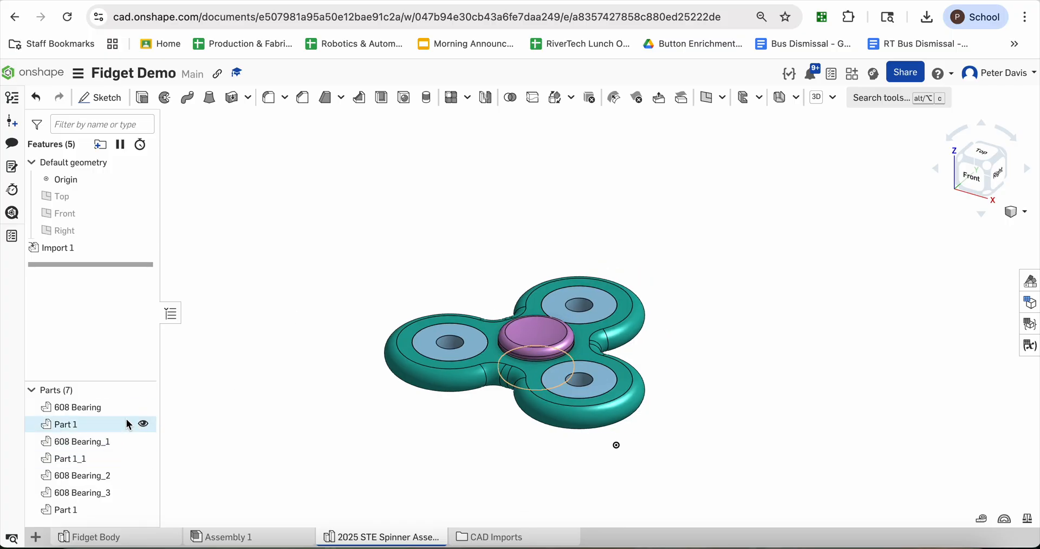
Merge all seven imported parts into one with a Boolean union, with Keep tools off.
{"action": "left_click", "coordinate": [73, 409]}
{"action": "left_click", "coordinate": [76, 424]}
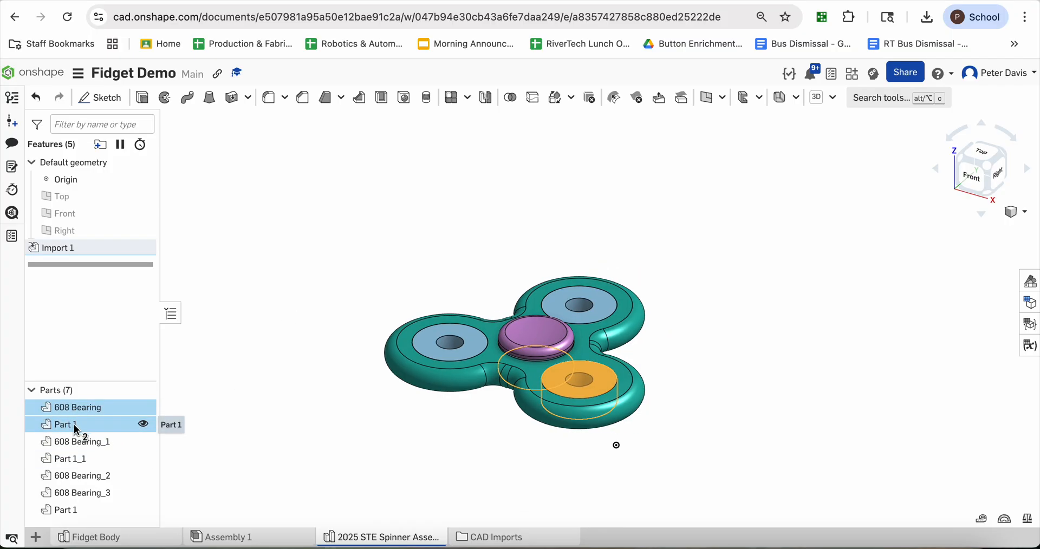
{"action": "left_click", "coordinate": [78, 437]}
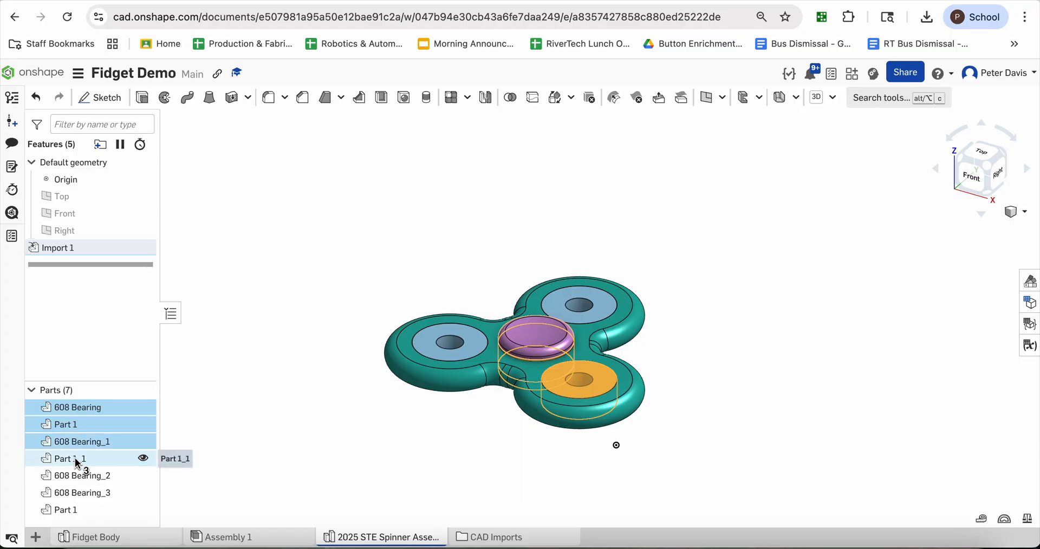
{"action": "left_click", "coordinate": [74, 459]}
{"action": "left_click", "coordinate": [79, 476]}
{"action": "left_click", "coordinate": [79, 493]}
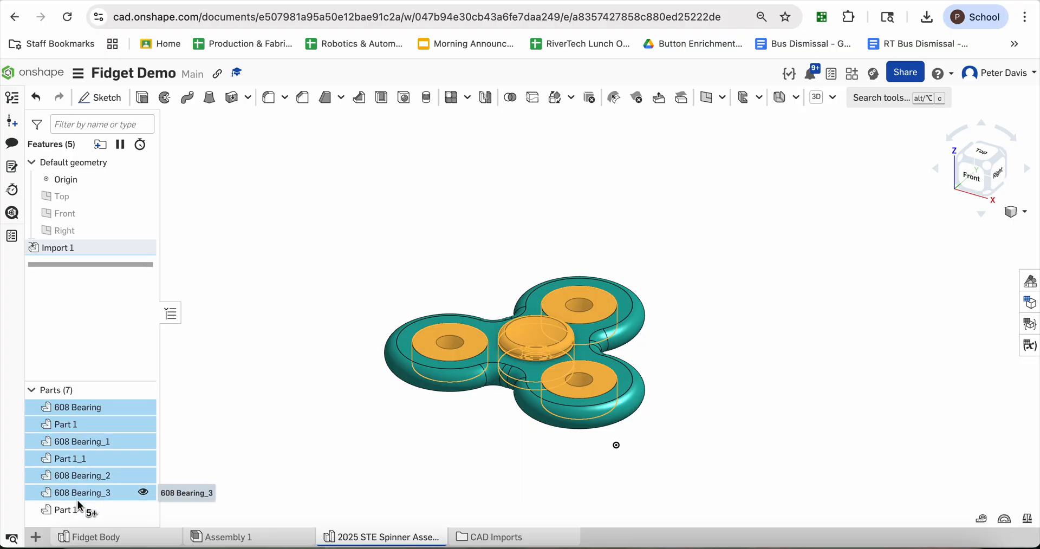
{"action": "left_click", "coordinate": [75, 510]}
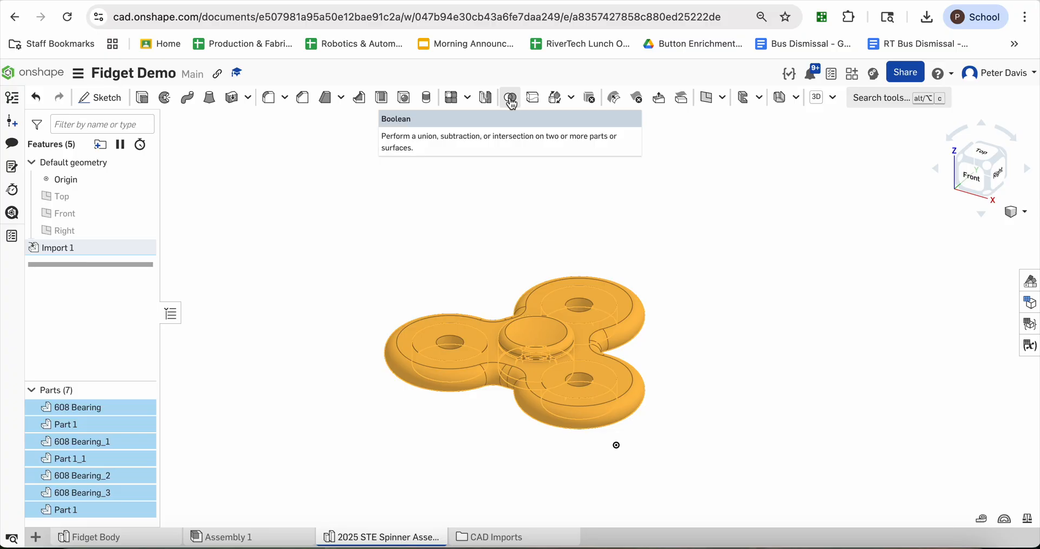
{"action": "left_click", "coordinate": [871, 101]}
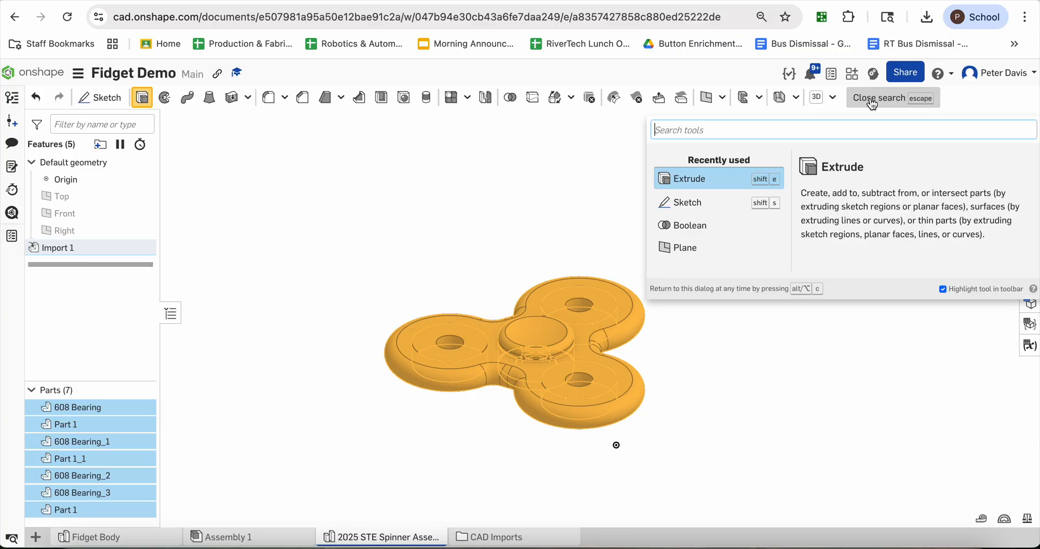
{"action": "type", "text": "bool"}
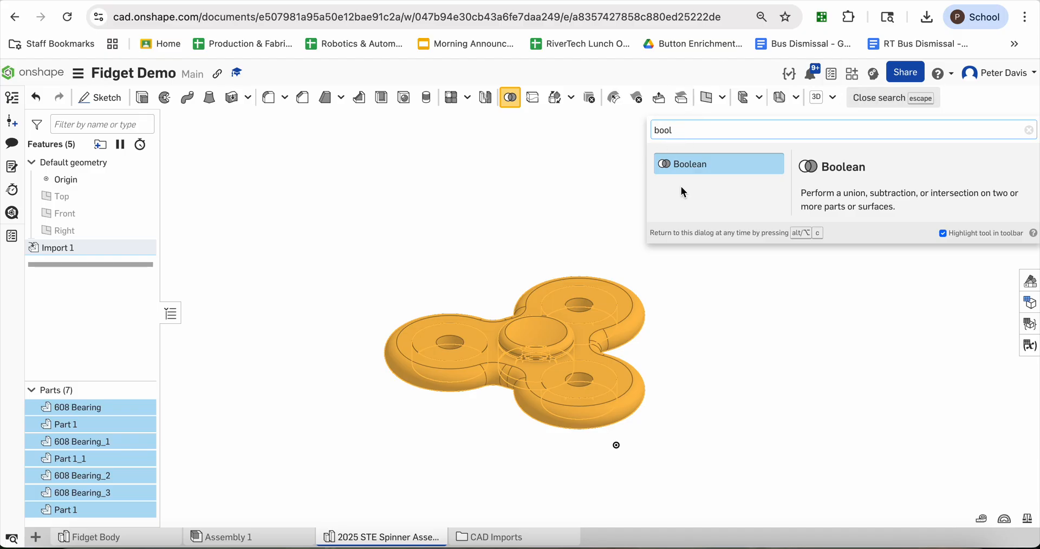
{"action": "left_click", "coordinate": [684, 165]}
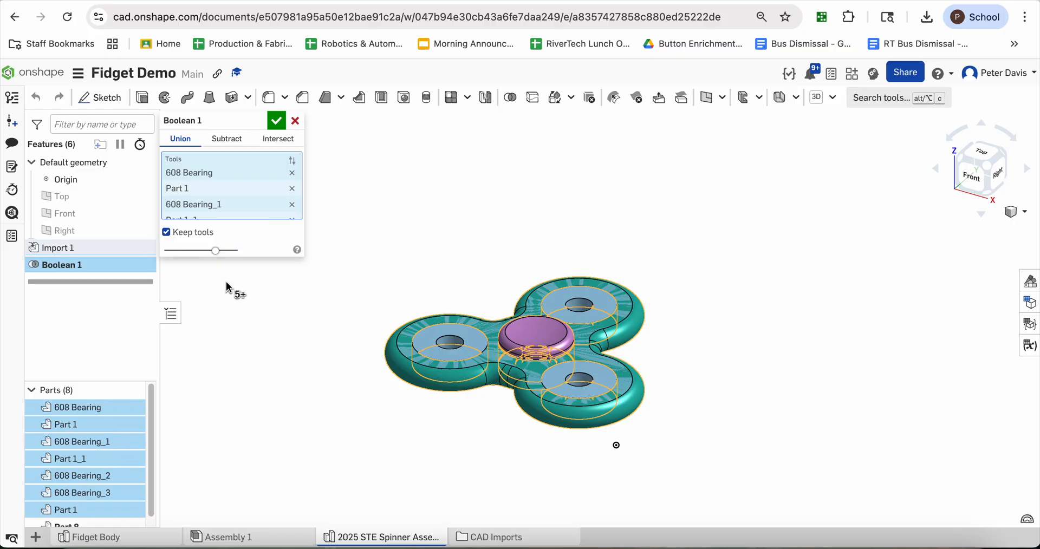
{"action": "left_click", "coordinate": [167, 233]}
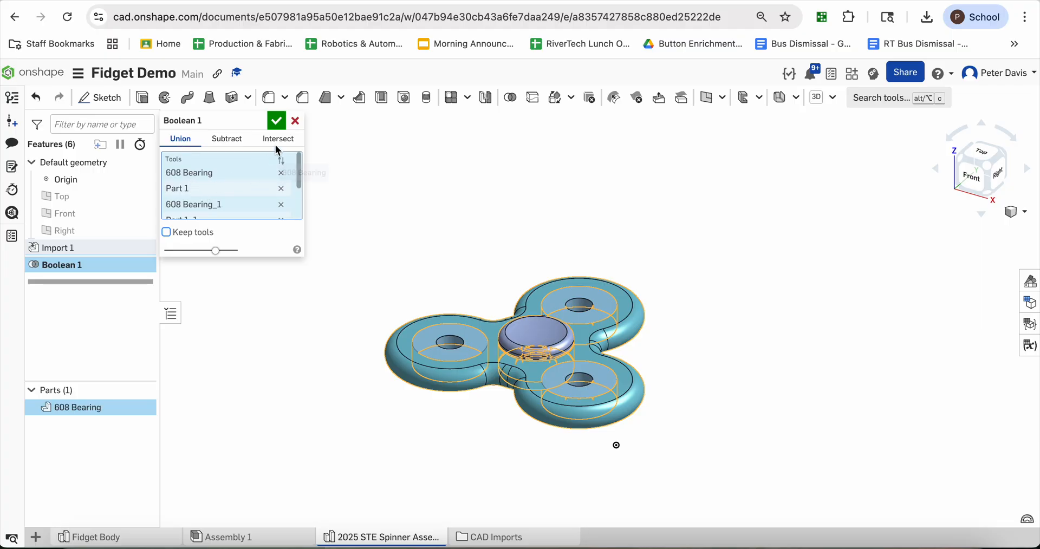
{"action": "left_click", "coordinate": [276, 123]}
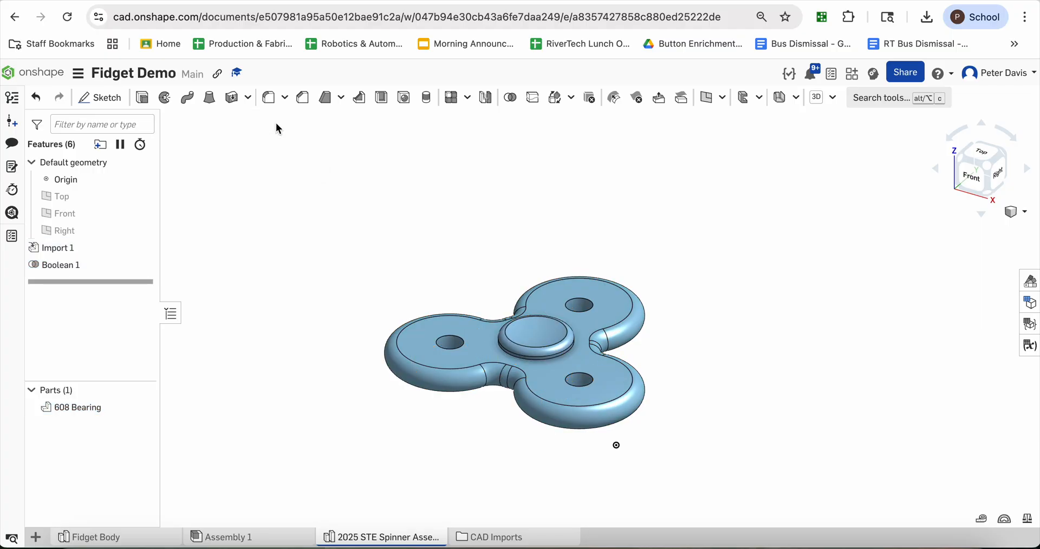
{"action": "right_click", "coordinate": [71, 410]}
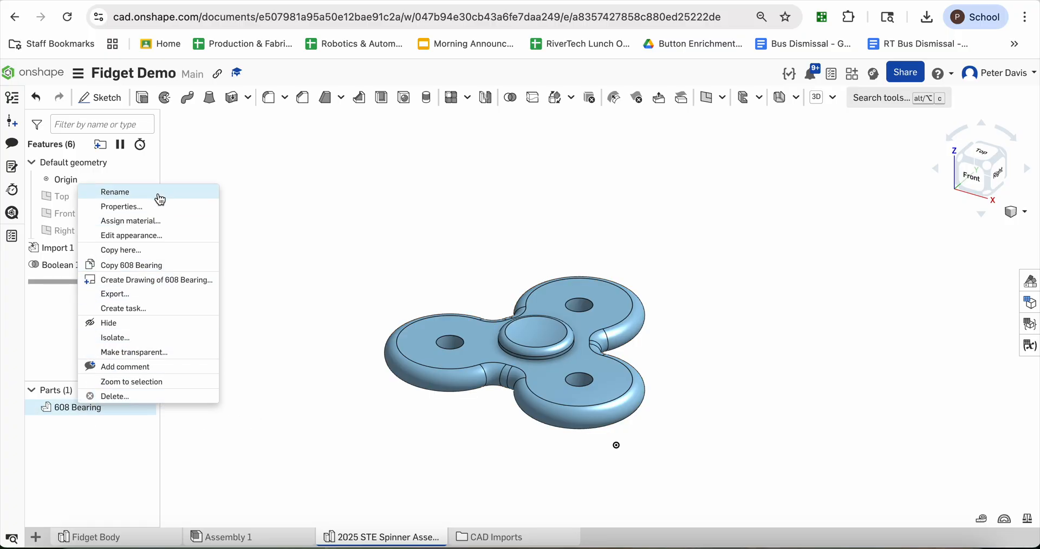
{"action": "left_click", "coordinate": [329, 446]}
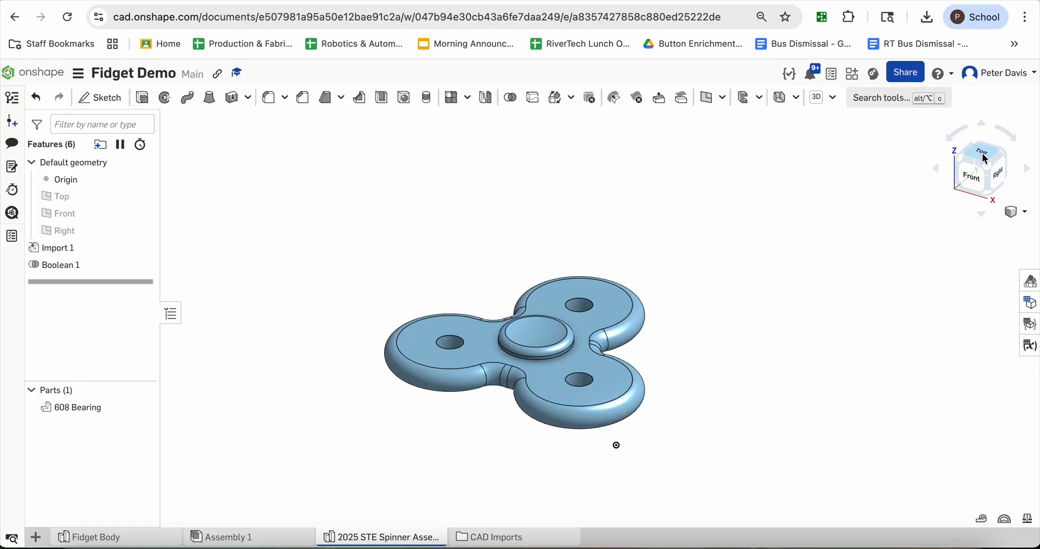
Extrude the inner face of the lower cap up to next against the spinner body, adding material with Merge with all on.
{"action": "left_click", "coordinate": [973, 187]}
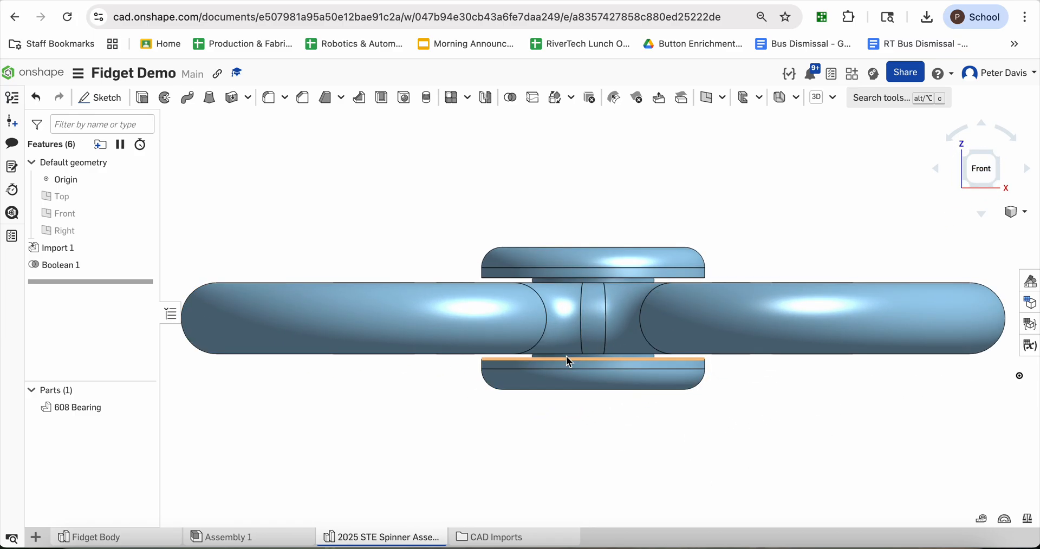
{"action": "scroll", "coordinate": [573, 355], "scroll_direction": "up", "scroll_amount": 3}
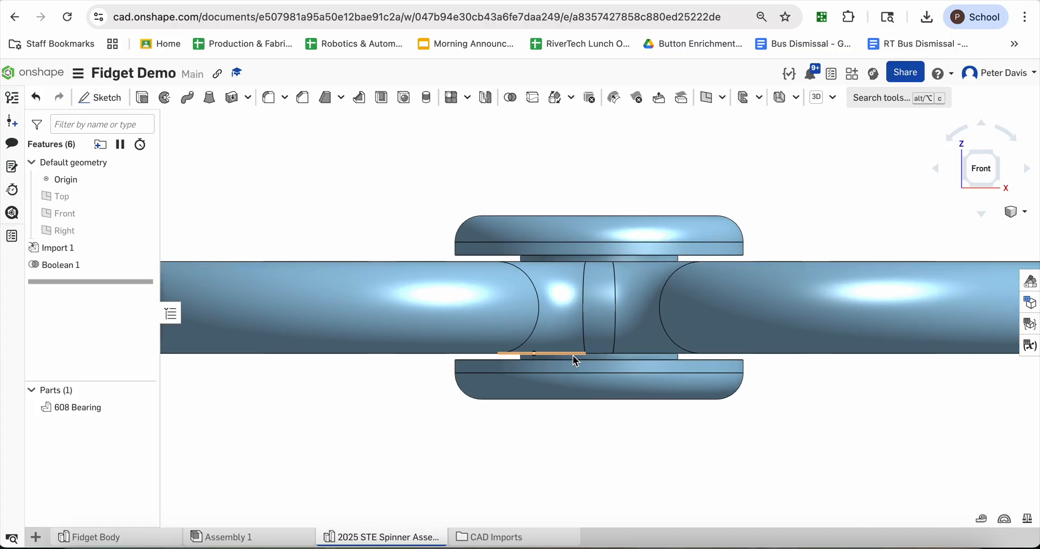
{"action": "scroll", "coordinate": [573, 355], "scroll_direction": "up", "scroll_amount": 4}
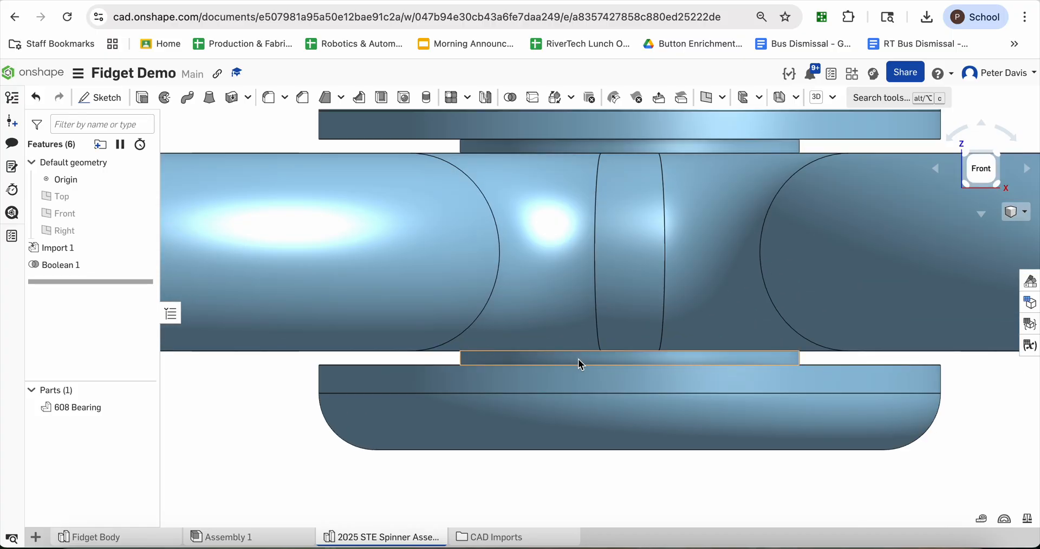
{"action": "right_click_drag", "start_coordinate": [577, 359], "coordinate": [577, 359]}
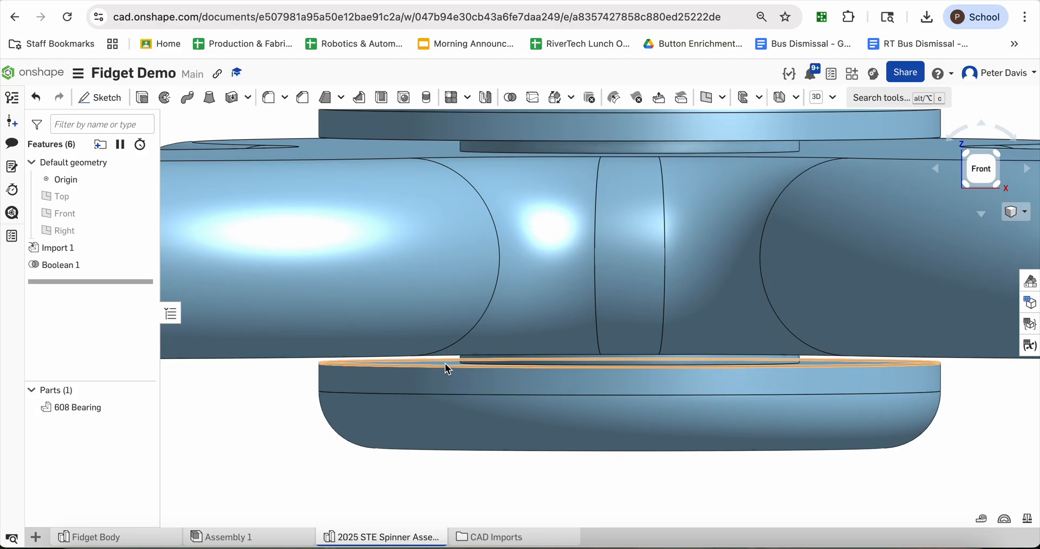
{"action": "scroll", "coordinate": [446, 369], "scroll_direction": "up", "scroll_amount": 5}
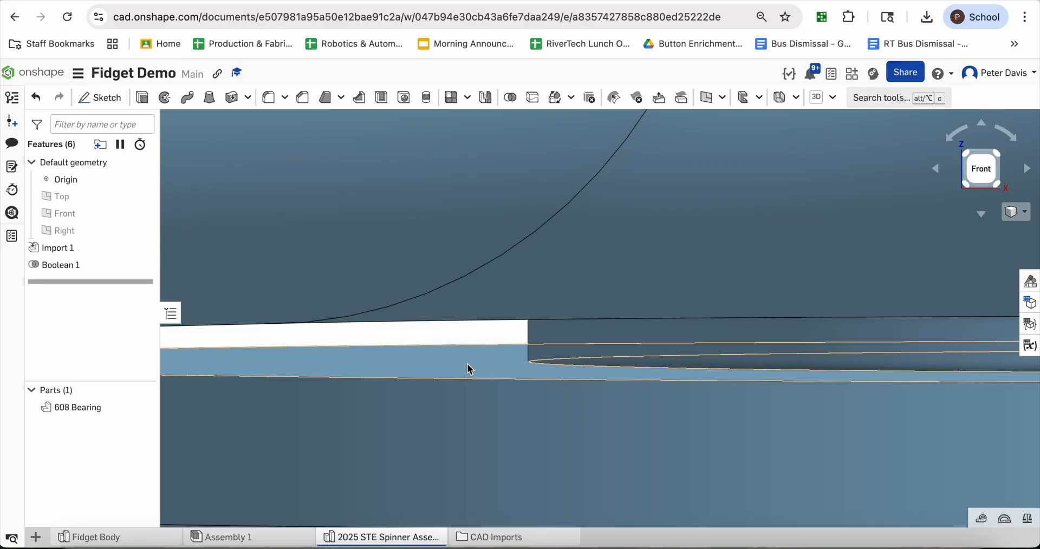
{"action": "left_click", "coordinate": [451, 362]}
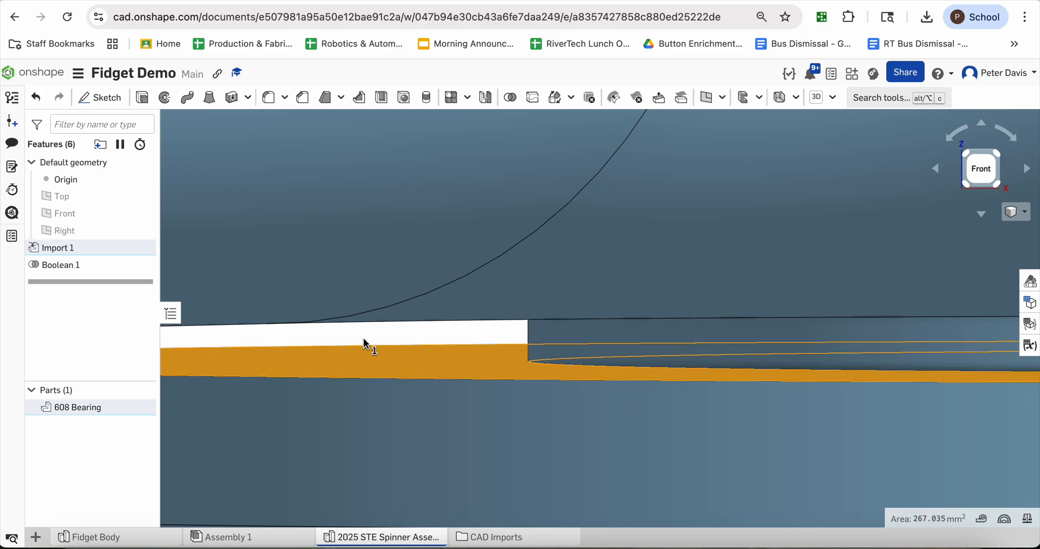
{"action": "left_click", "coordinate": [143, 98]}
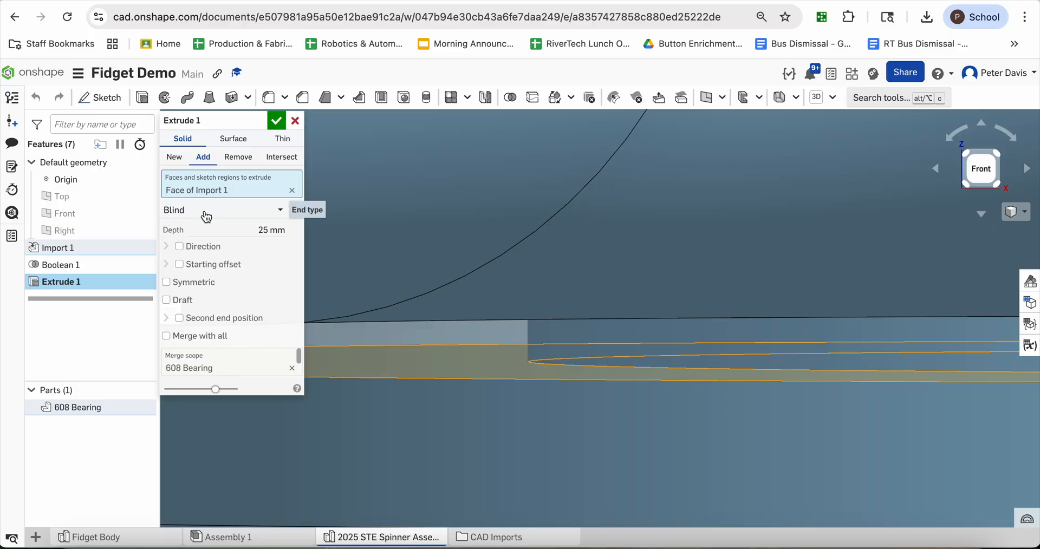
{"action": "scroll", "coordinate": [526, 295], "scroll_direction": "down", "scroll_amount": 6}
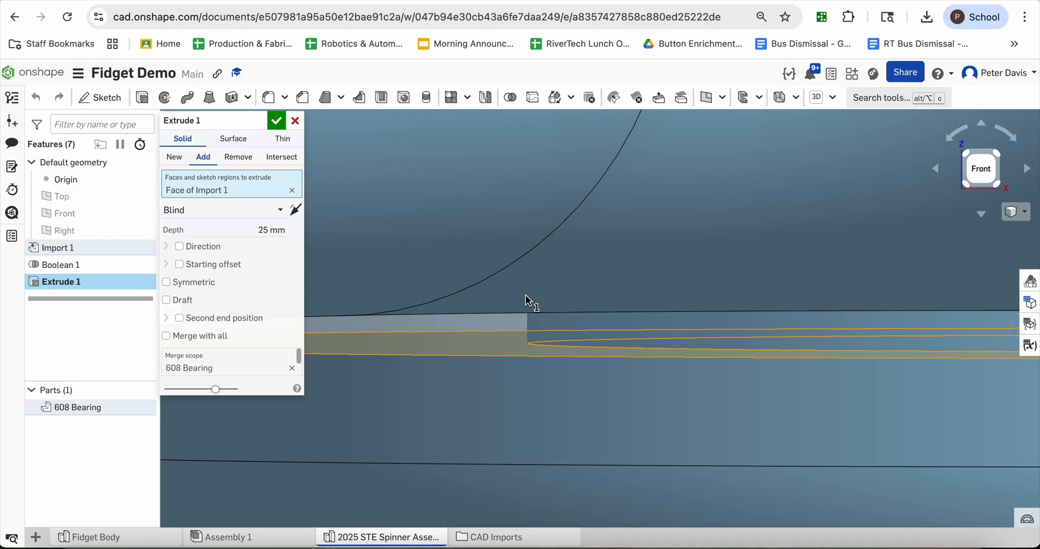
{"action": "scroll", "coordinate": [522, 299], "scroll_direction": "down", "scroll_amount": 3}
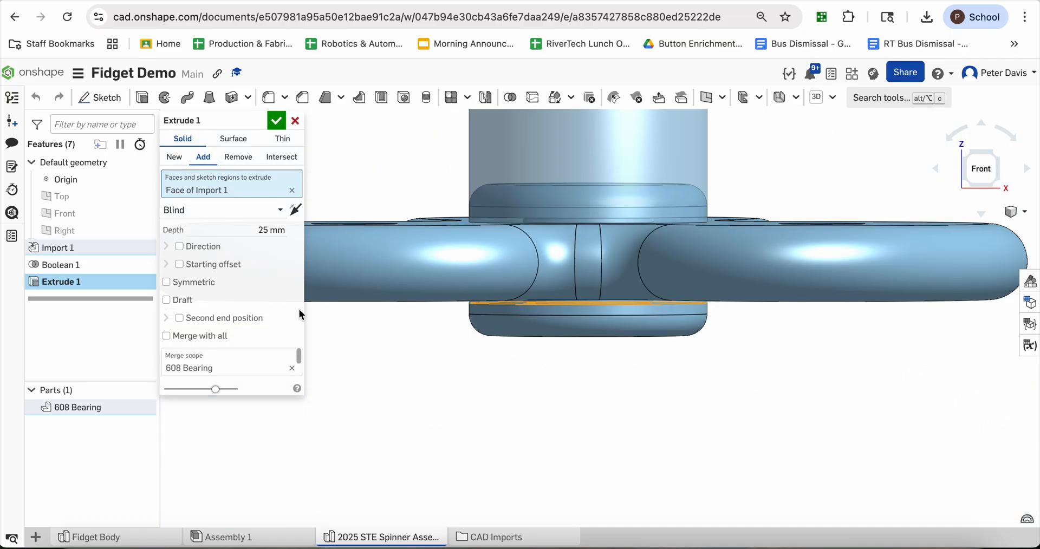
{"action": "left_click", "coordinate": [196, 211]}
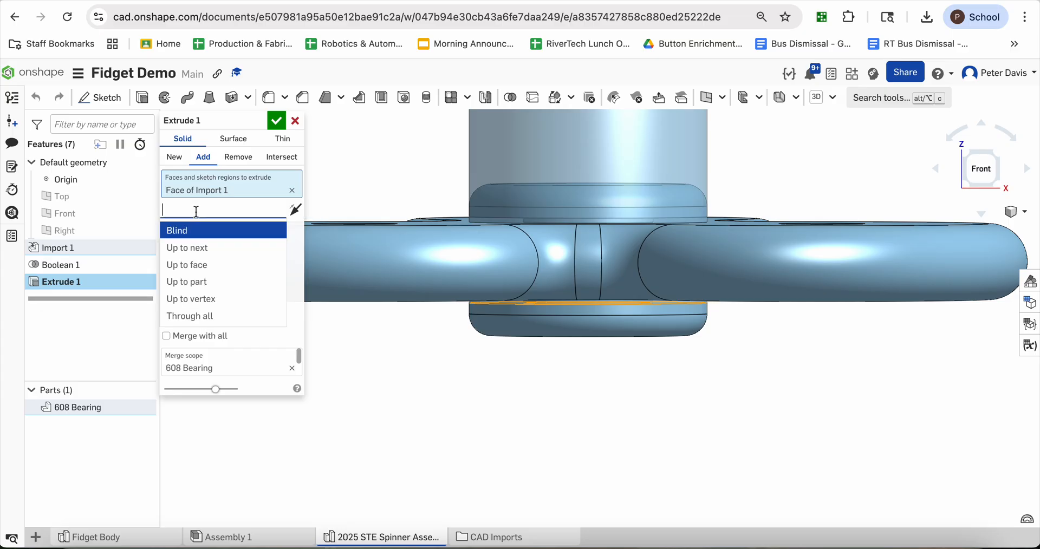
{"action": "left_click", "coordinate": [203, 250]}
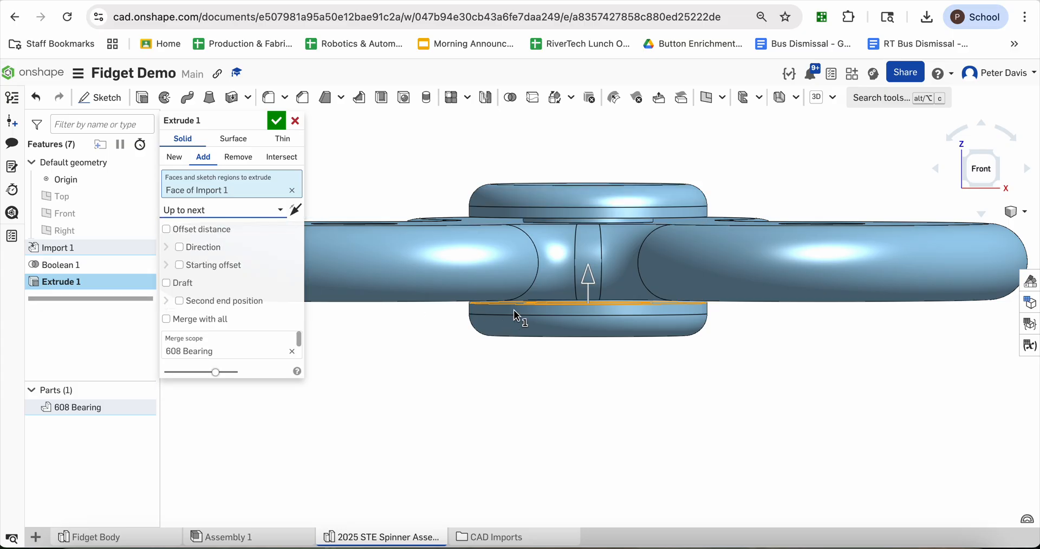
{"action": "scroll", "coordinate": [535, 311], "scroll_direction": "up", "scroll_amount": 1}
{"action": "scroll", "coordinate": [534, 307], "scroll_direction": "up", "scroll_amount": 4}
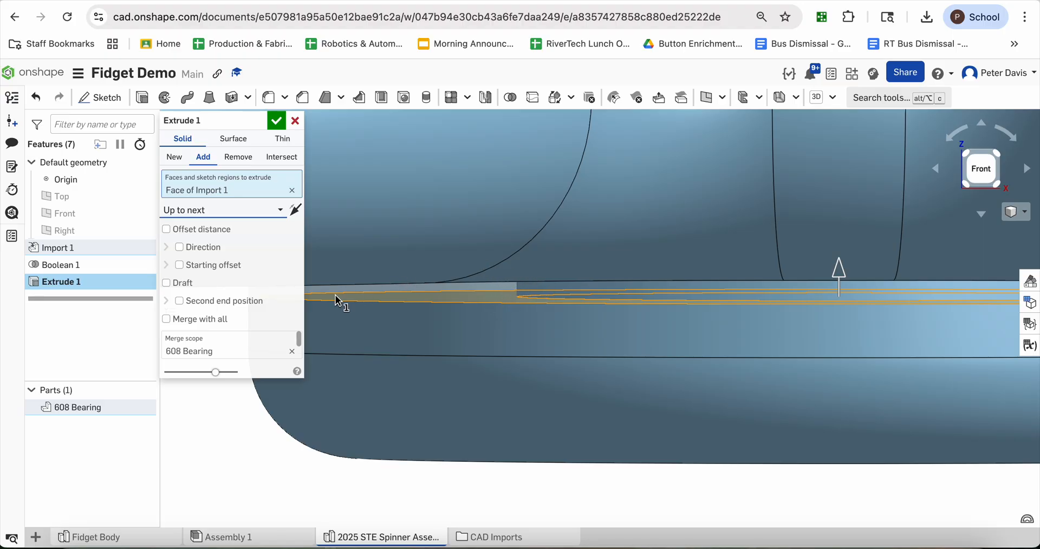
{"action": "left_click", "coordinate": [181, 322]}
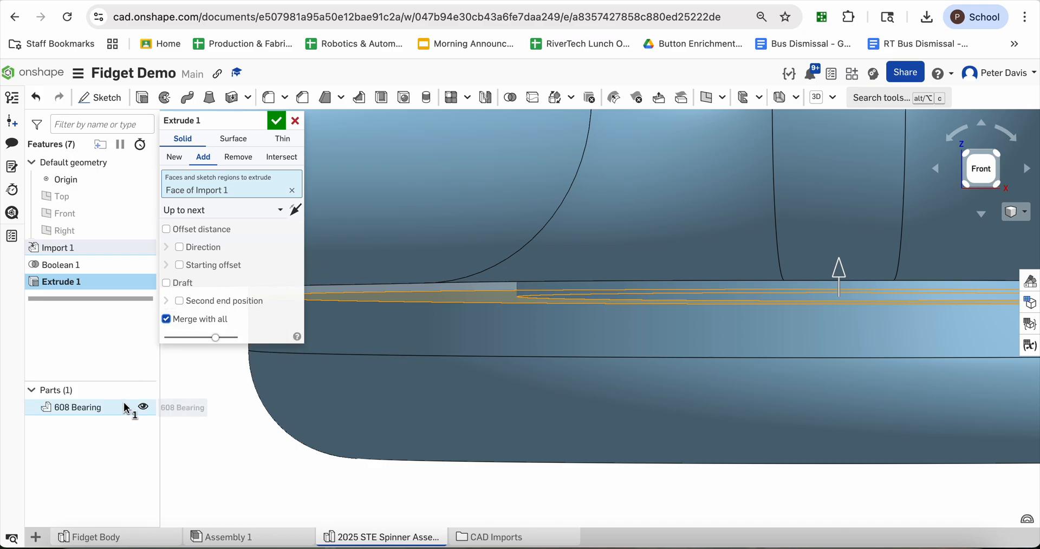
{"action": "left_click", "coordinate": [275, 120]}
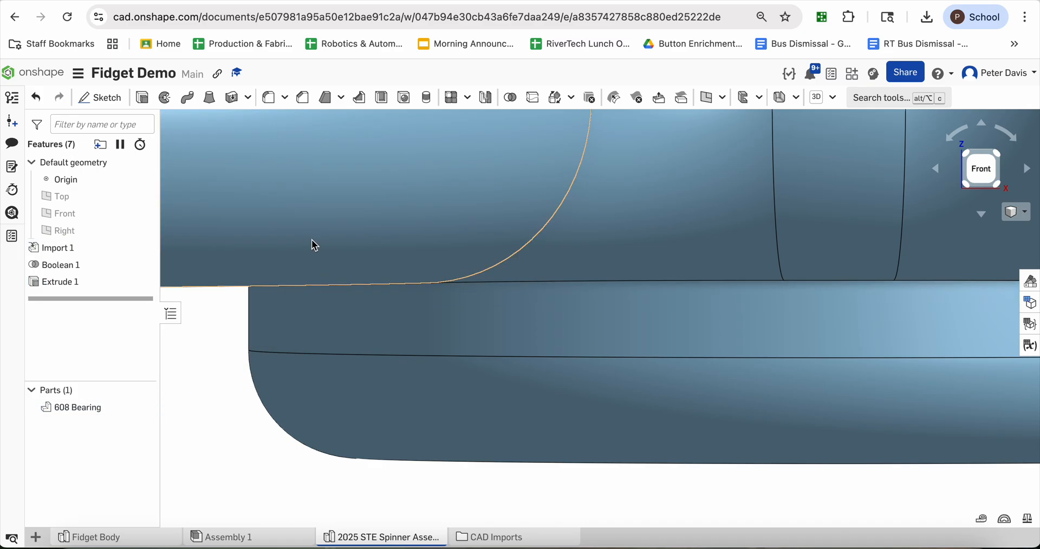
Examine the junctions between the spinner body and the upper and lower caps from the front.
{"action": "scroll", "coordinate": [313, 240], "scroll_direction": "down", "scroll_amount": 5}
{"action": "scroll", "coordinate": [313, 239], "scroll_direction": "down", "scroll_amount": 4}
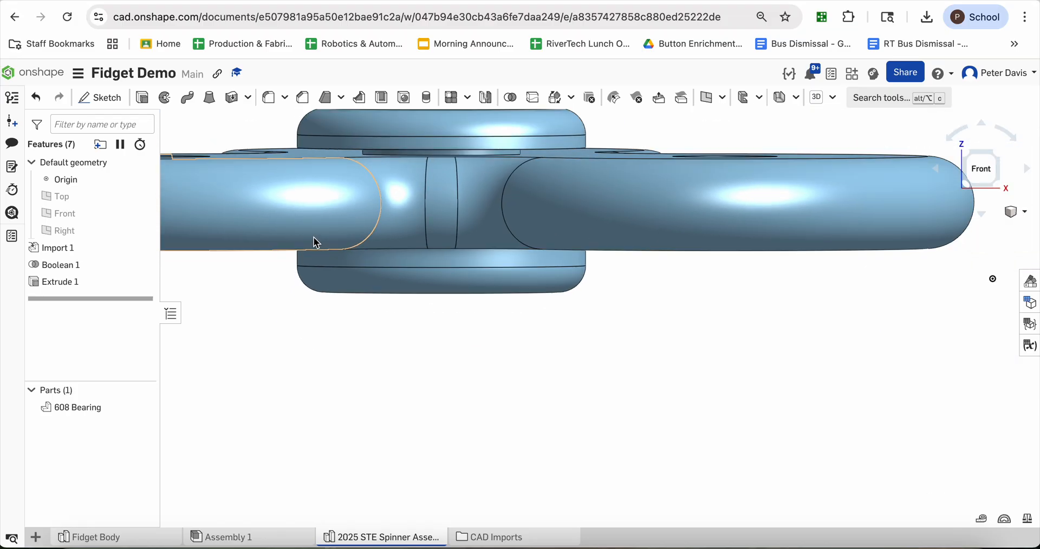
{"action": "left_click", "coordinate": [981, 168]}
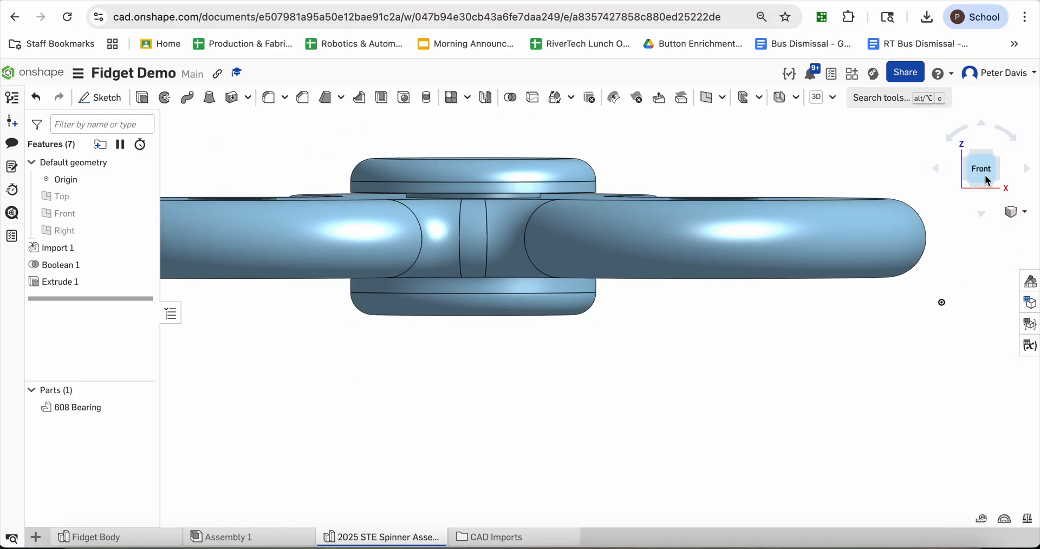
{"action": "scroll", "coordinate": [483, 280], "scroll_direction": "up", "scroll_amount": 5}
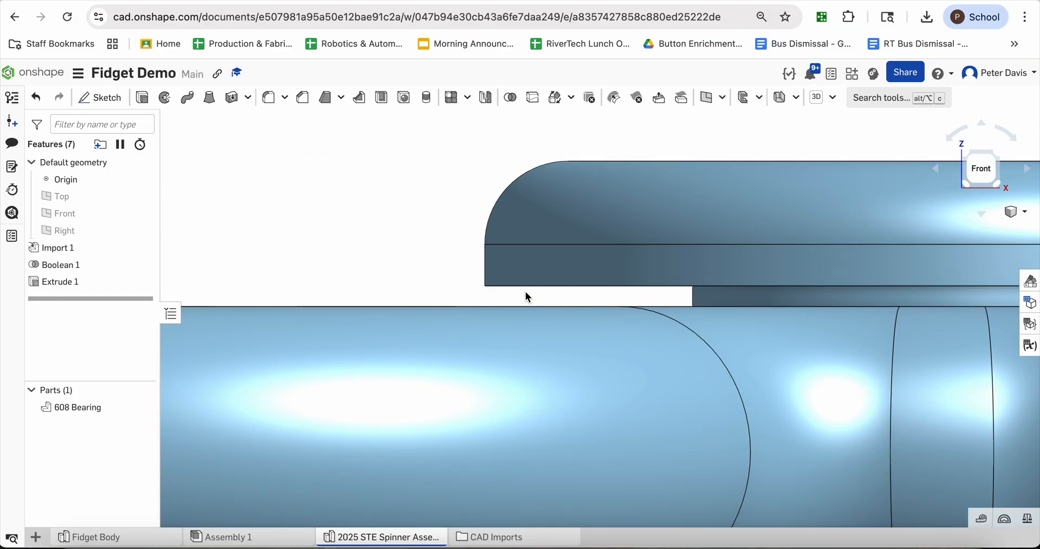
{"action": "scroll", "coordinate": [468, 269], "scroll_direction": "down", "scroll_amount": 5}
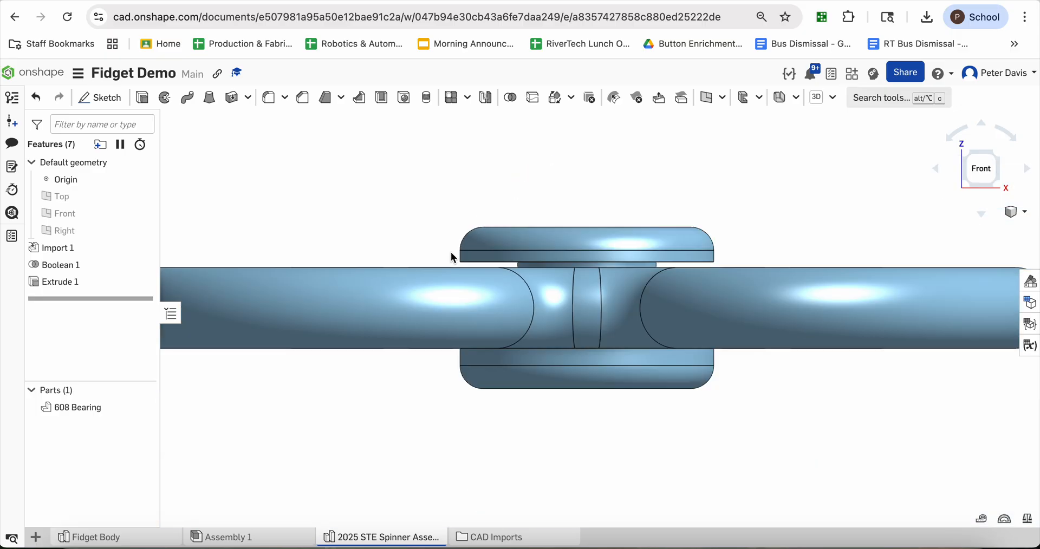
{"action": "scroll", "coordinate": [498, 355], "scroll_direction": "up", "scroll_amount": 5}
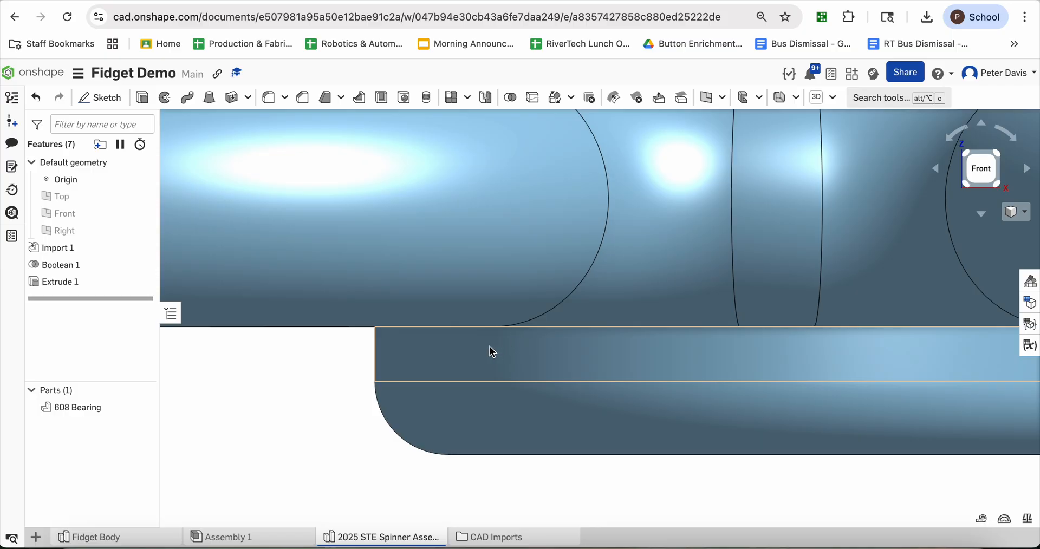
{"action": "scroll", "coordinate": [349, 370], "scroll_direction": "down", "scroll_amount": 5}
{"action": "scroll", "coordinate": [355, 372], "scroll_direction": "down", "scroll_amount": 3}
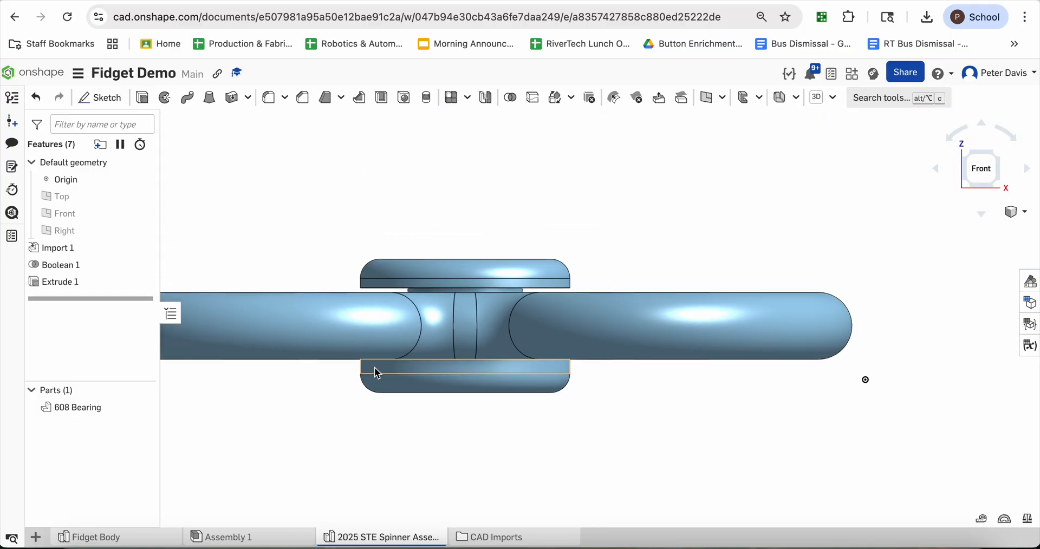
{"action": "scroll", "coordinate": [597, 336], "scroll_direction": "down", "scroll_amount": 4}
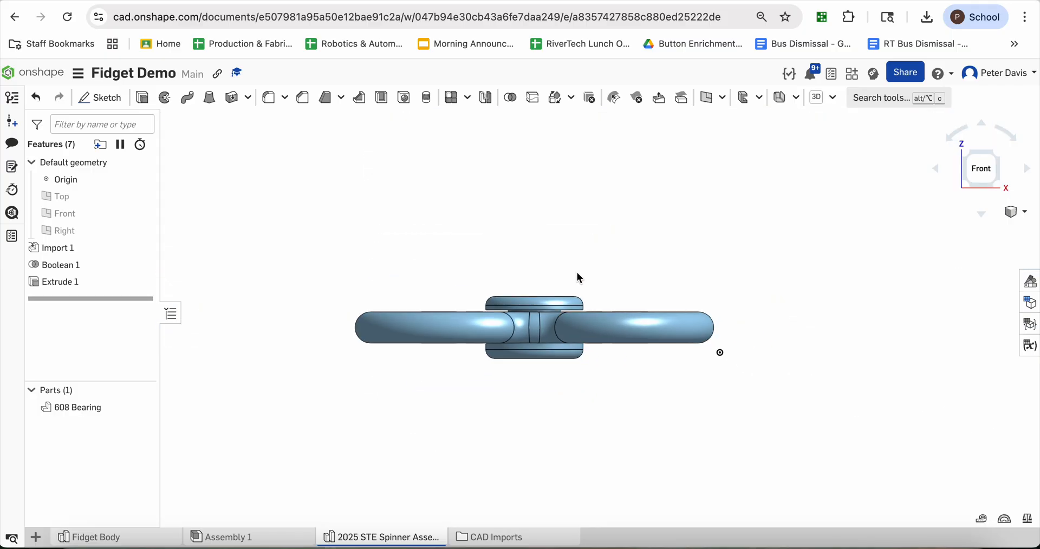
Create a mid plane between the spinner body's upper and lower flat faces.
{"action": "right_click_drag", "start_coordinate": [583, 278], "coordinate": [580, 294]}
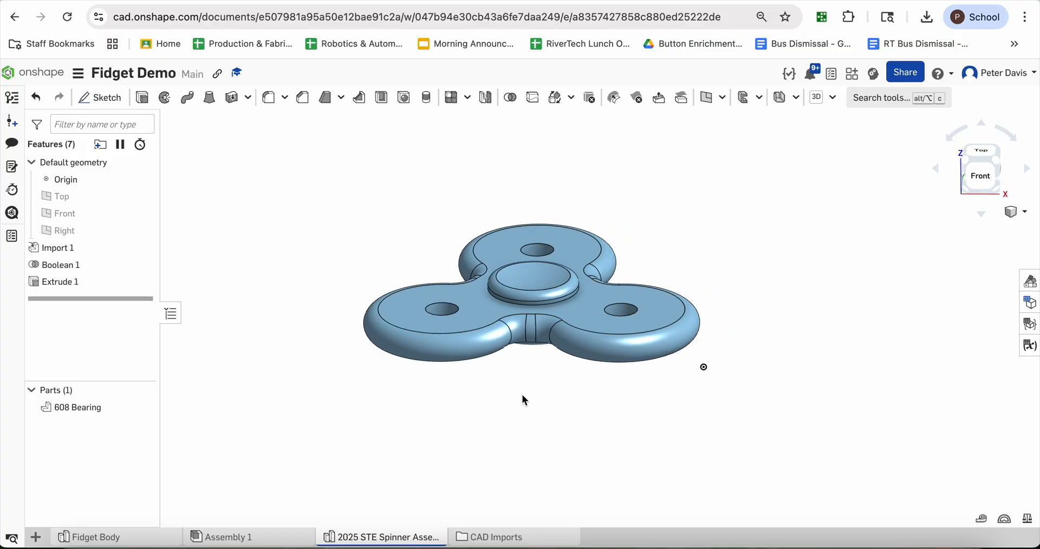
{"action": "scroll", "coordinate": [456, 272], "scroll_direction": "up", "scroll_amount": 4}
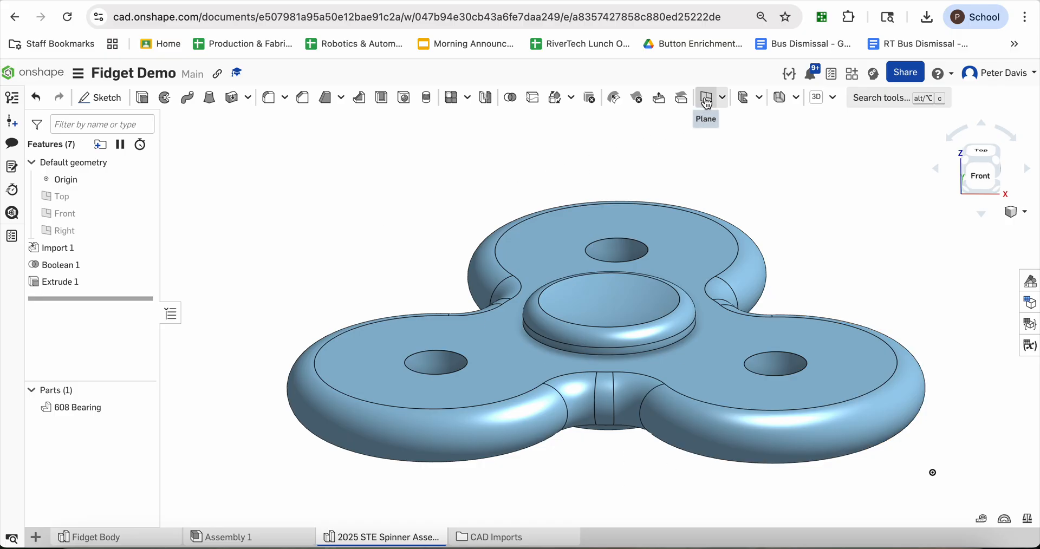
{"action": "left_click", "coordinate": [876, 103]}
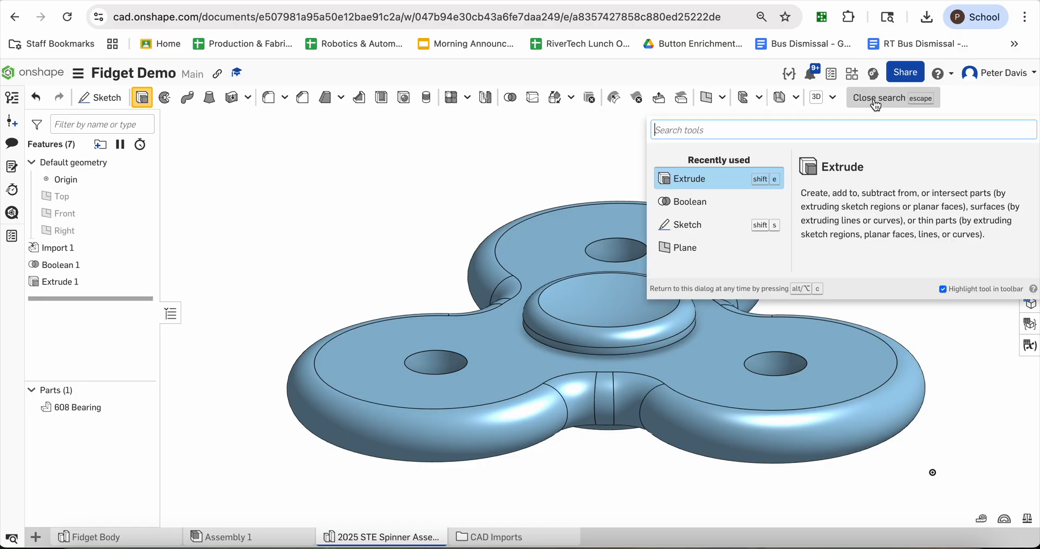
{"action": "type", "text": "plan"}
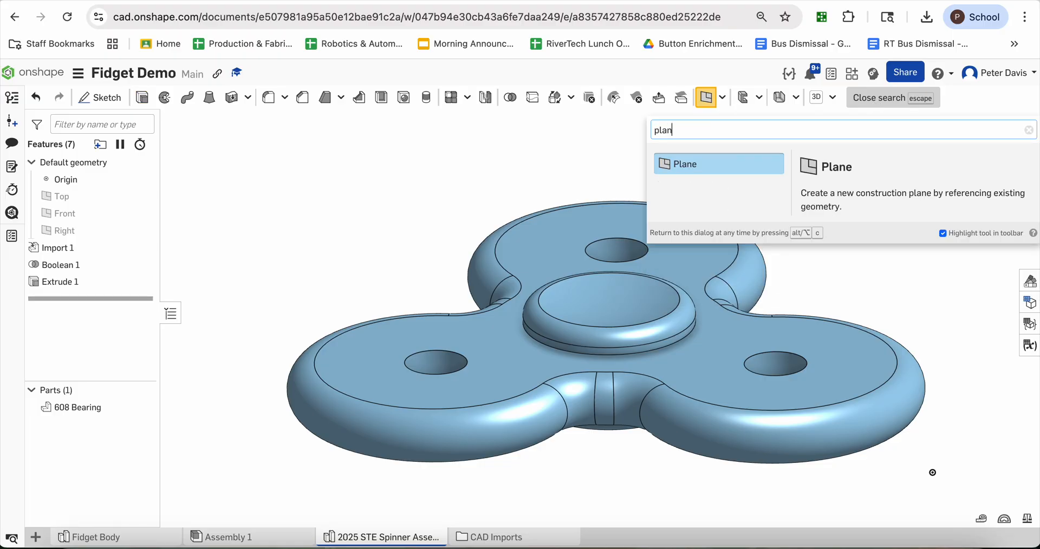
{"action": "left_click", "coordinate": [677, 166]}
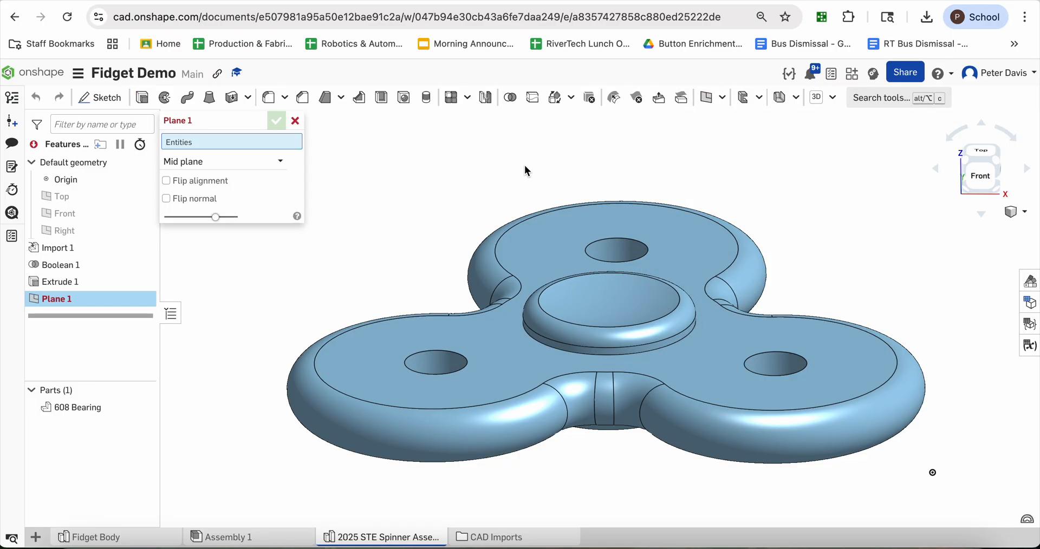
{"action": "left_click", "coordinate": [192, 162]}
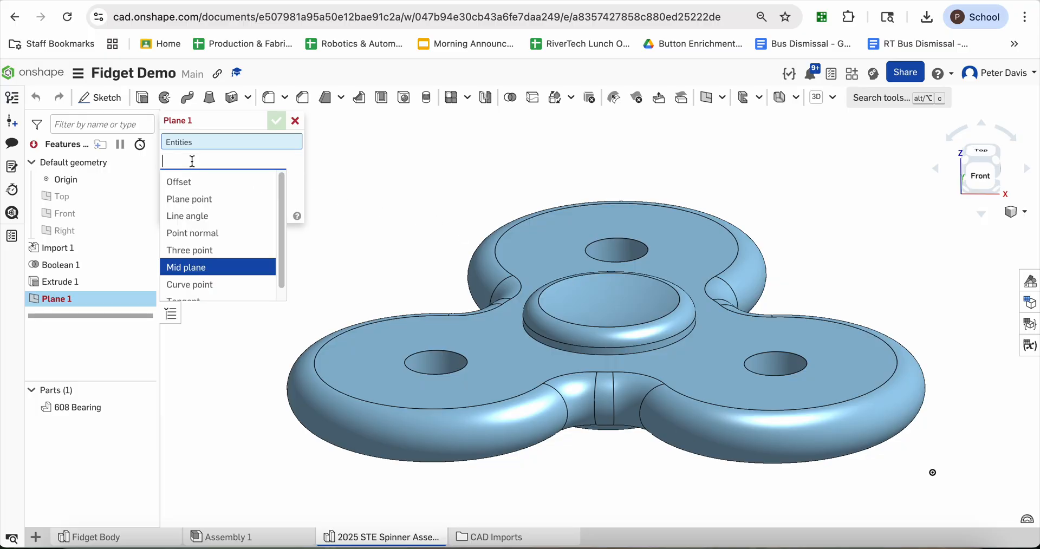
{"action": "left_click", "coordinate": [205, 268]}
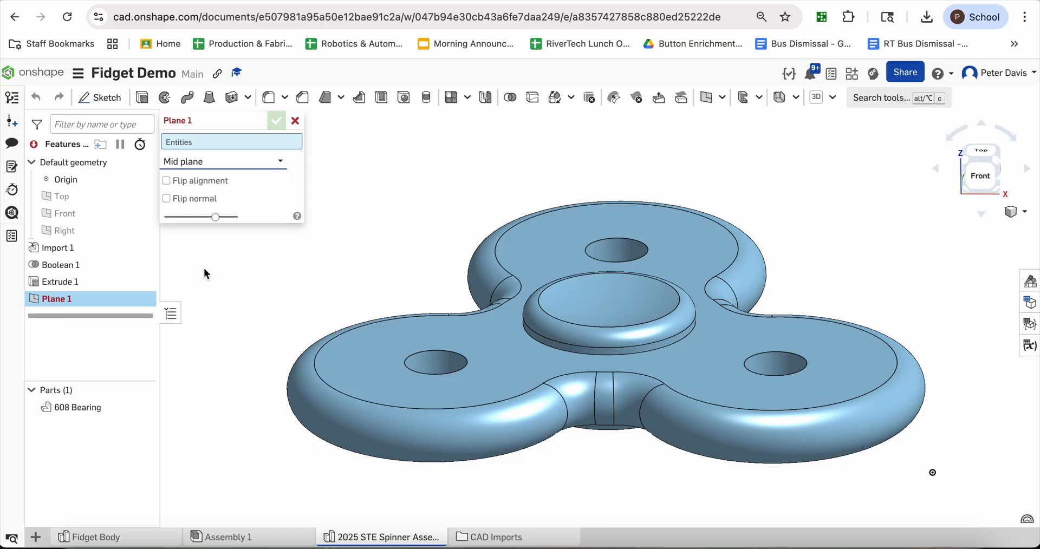
{"action": "left_click", "coordinate": [219, 144]}
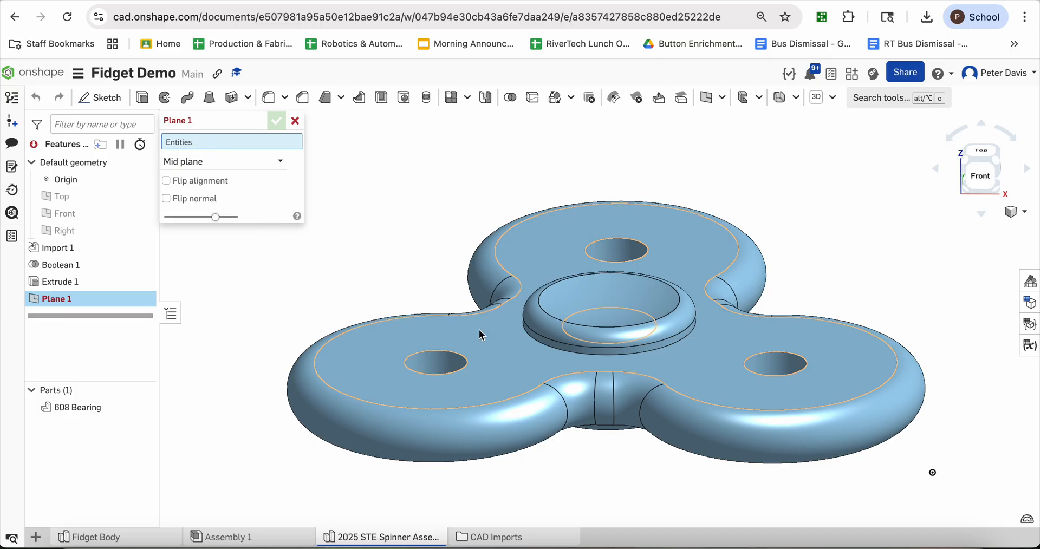
{"action": "left_click", "coordinate": [493, 338]}
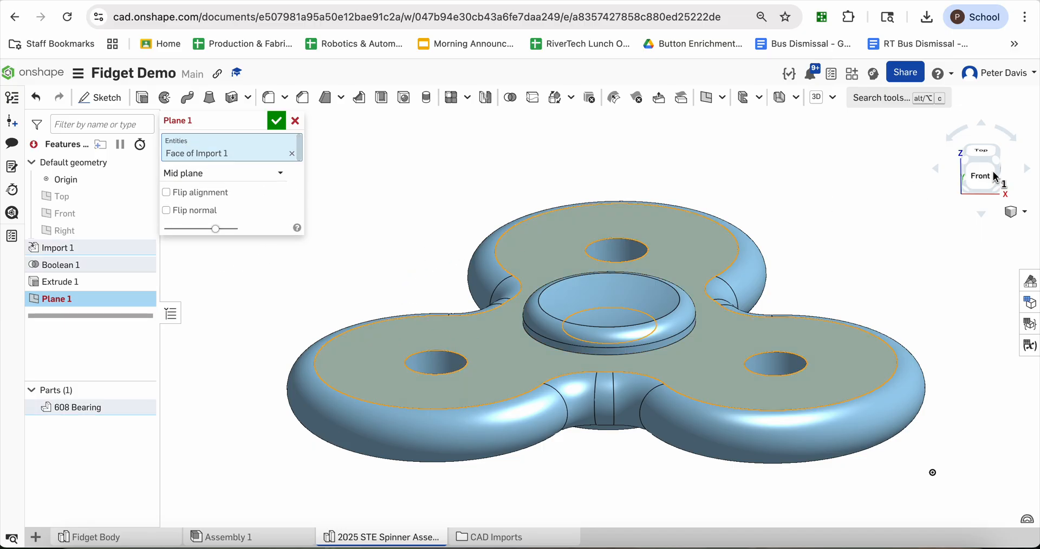
{"action": "left_click", "coordinate": [979, 130]}
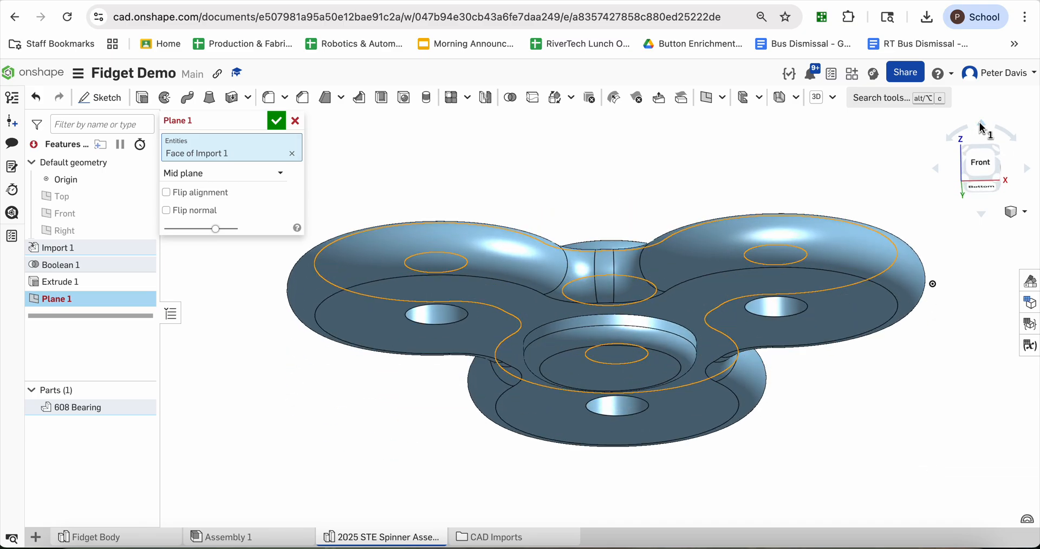
{"action": "left_click", "coordinate": [850, 305]}
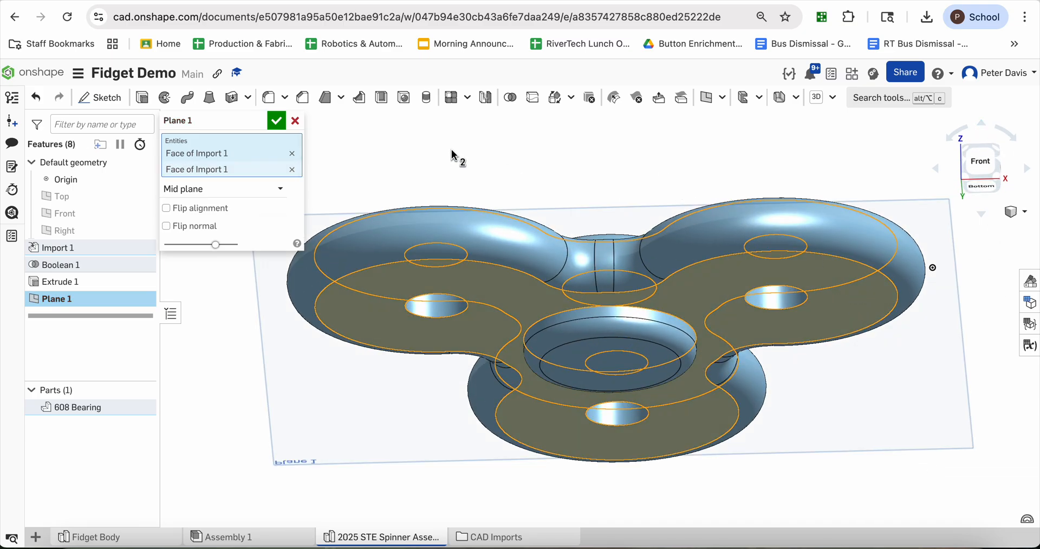
{"action": "left_click", "coordinate": [985, 166]}
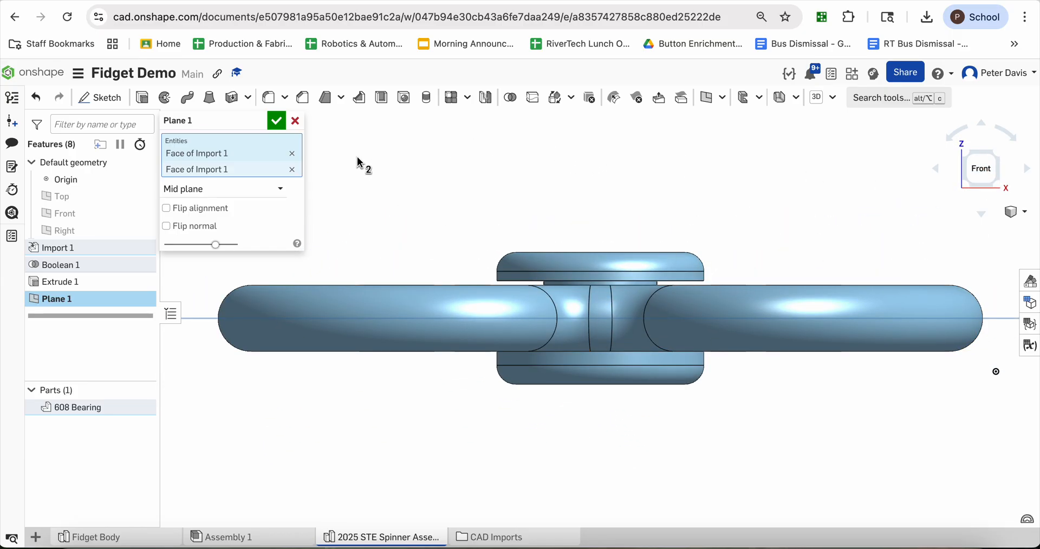
{"action": "left_click", "coordinate": [275, 122]}
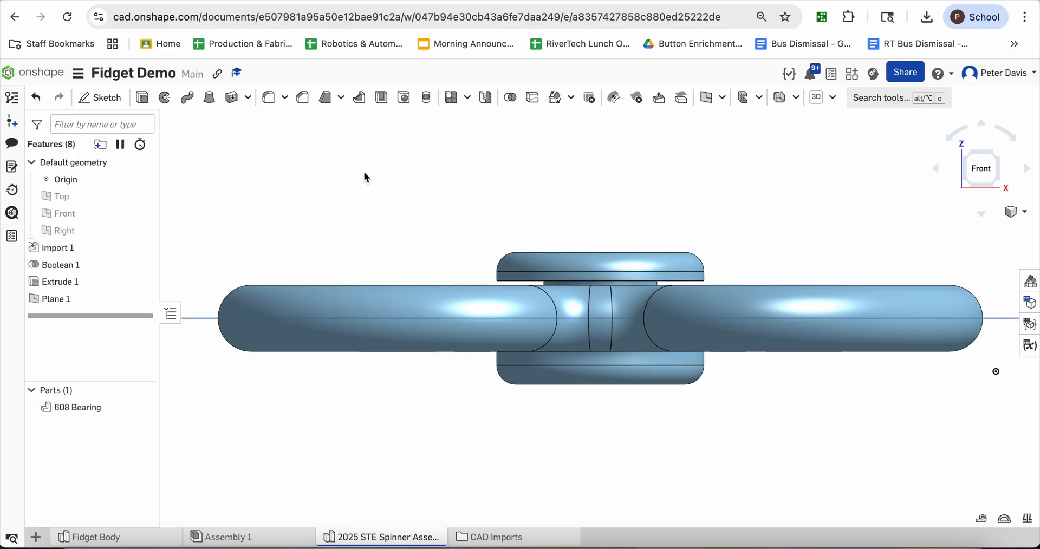
Start a new sketch on the mid plane and orient the view normal to it.
{"action": "left_click", "coordinate": [1015, 215]}
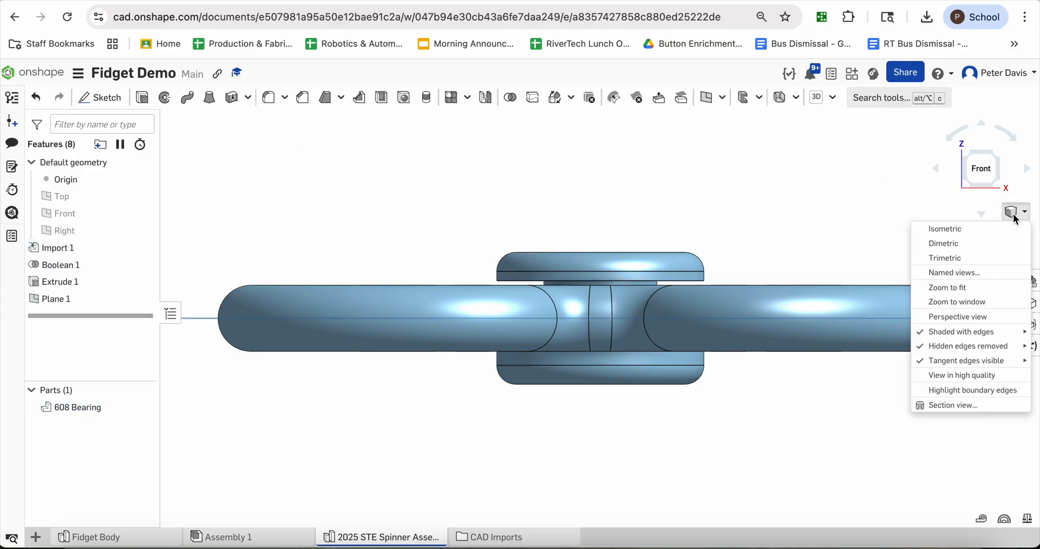
{"action": "left_click", "coordinate": [964, 231]}
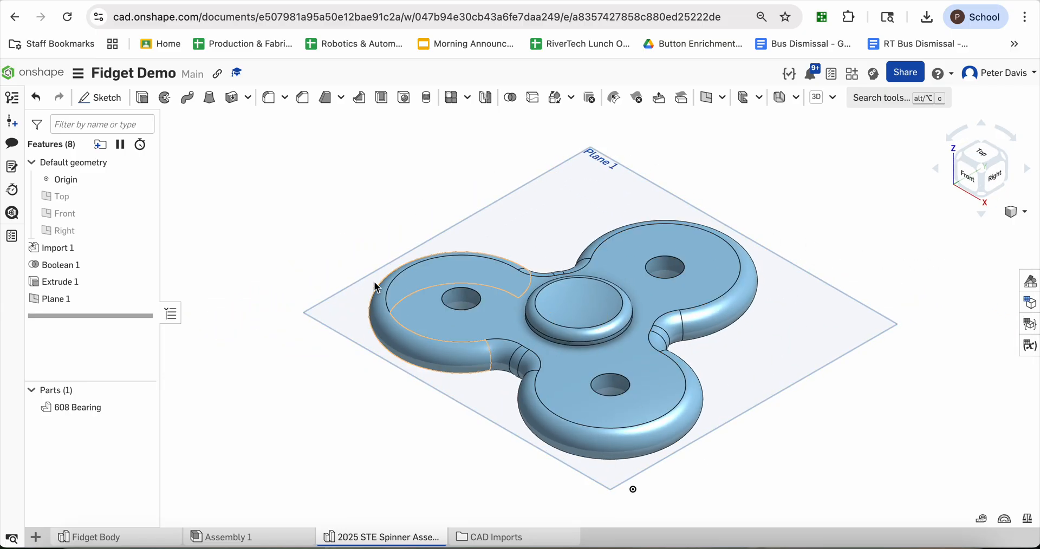
{"action": "left_click", "coordinate": [594, 171]}
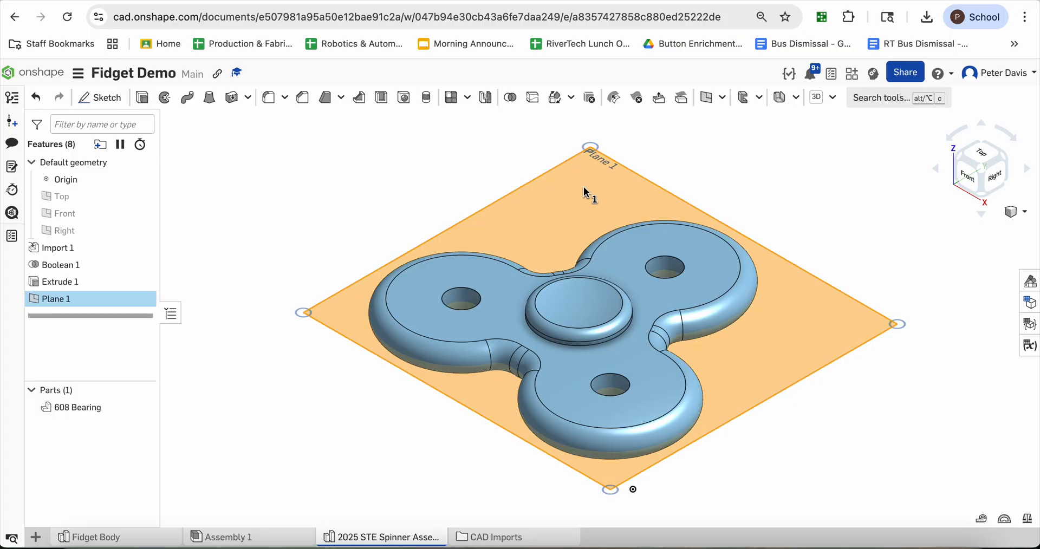
{"action": "left_click", "coordinate": [221, 230]}
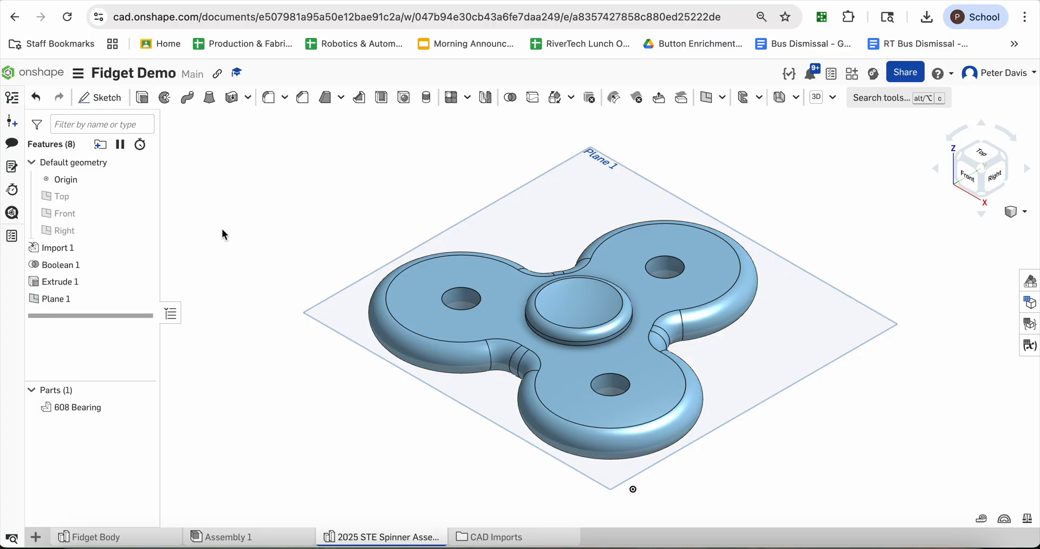
{"action": "left_click", "coordinate": [41, 300]}
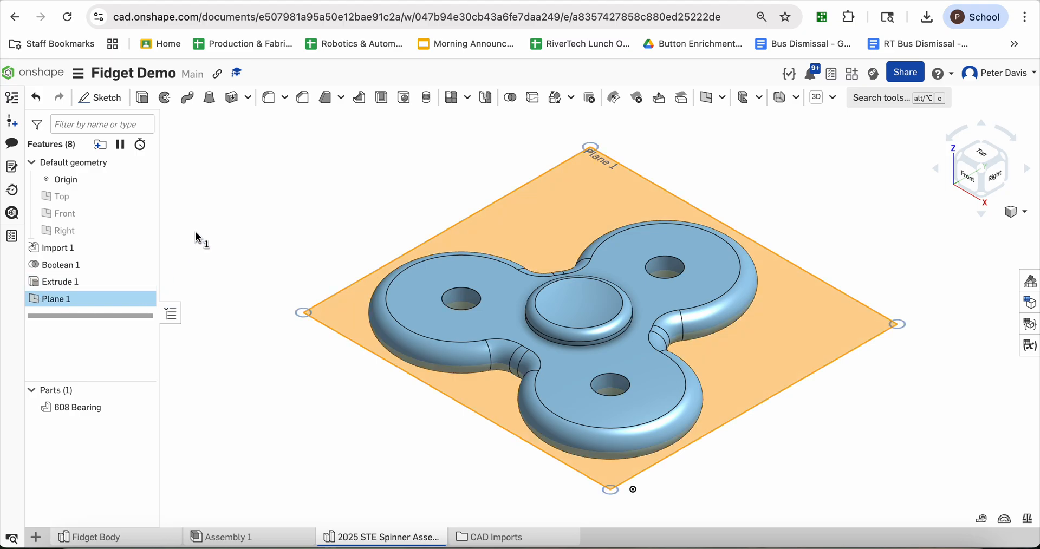
{"action": "right_click", "coordinate": [63, 305]}
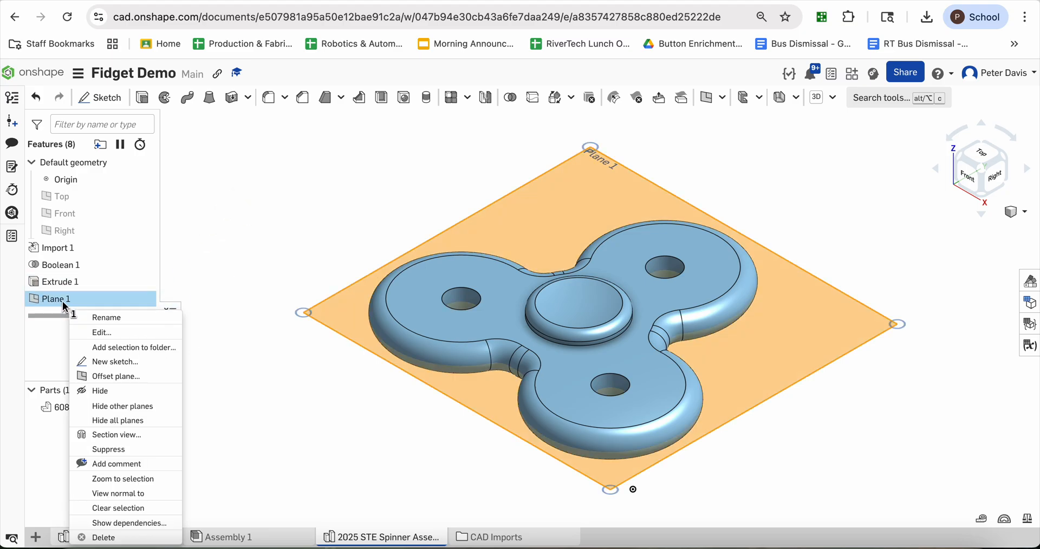
{"action": "left_click", "coordinate": [107, 362]}
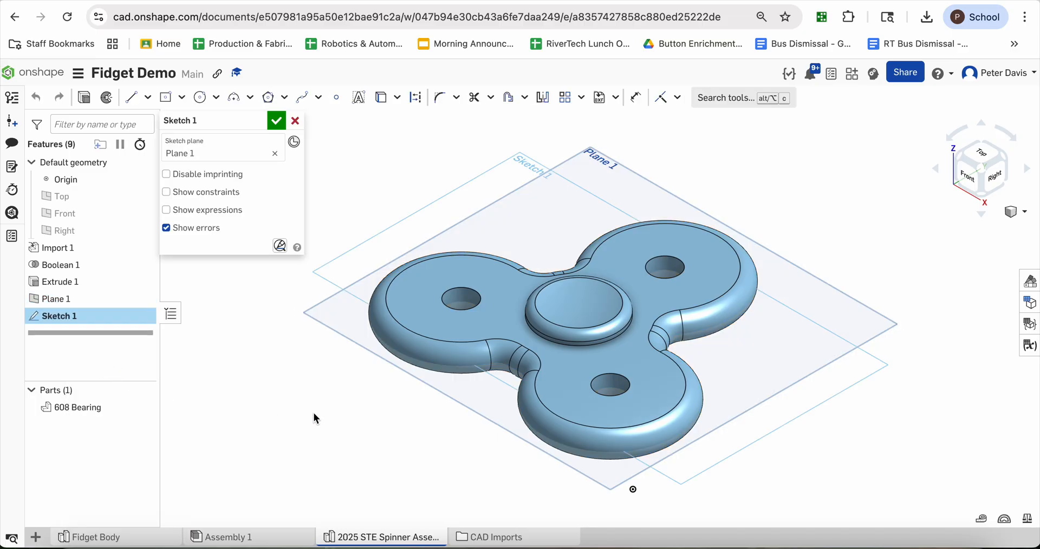
{"action": "key", "text": "n"}
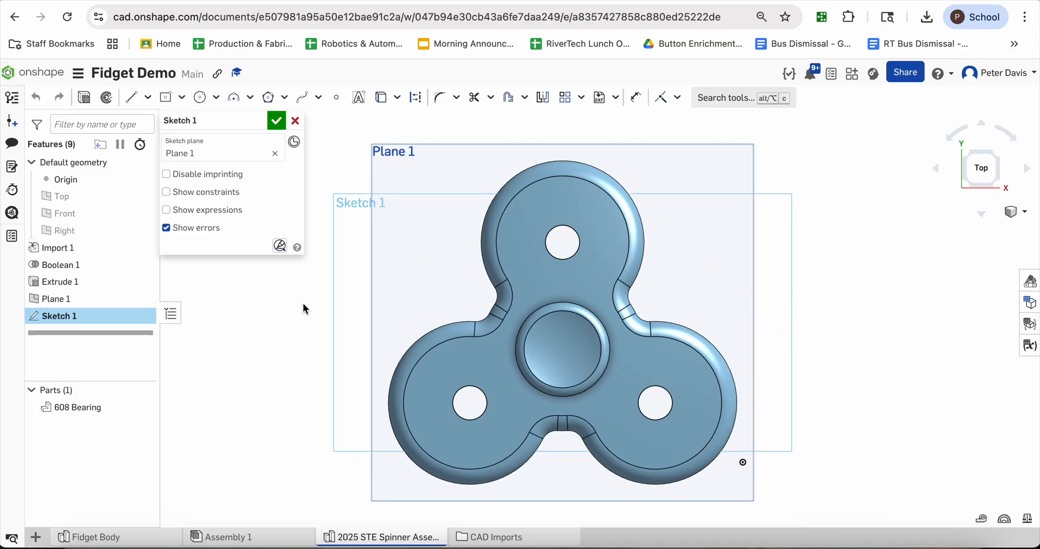
{"action": "scroll", "coordinate": [301, 304], "scroll_direction": "down", "scroll_amount": 1}
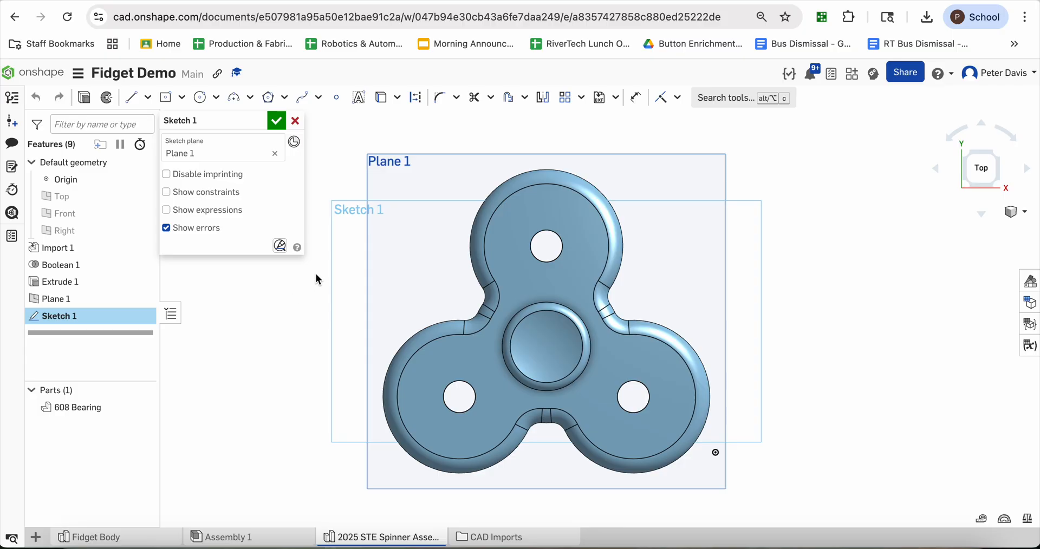
Draw a corner rectangle about 104 mm wide and 91 mm high enclosing the whole spinner.
{"action": "left_click", "coordinate": [182, 98]}
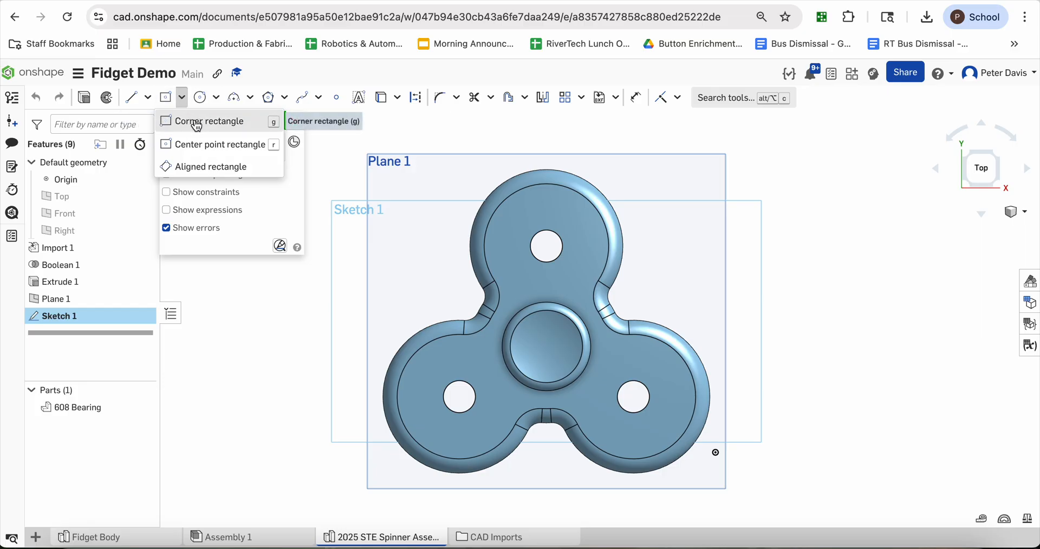
{"action": "left_click", "coordinate": [229, 123]}
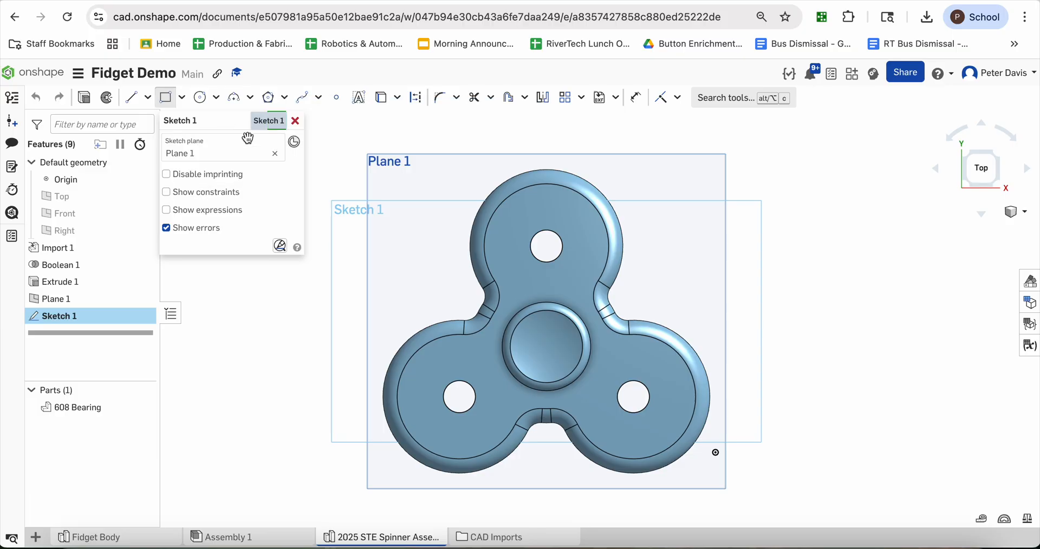
{"action": "left_click", "coordinate": [338, 141]}
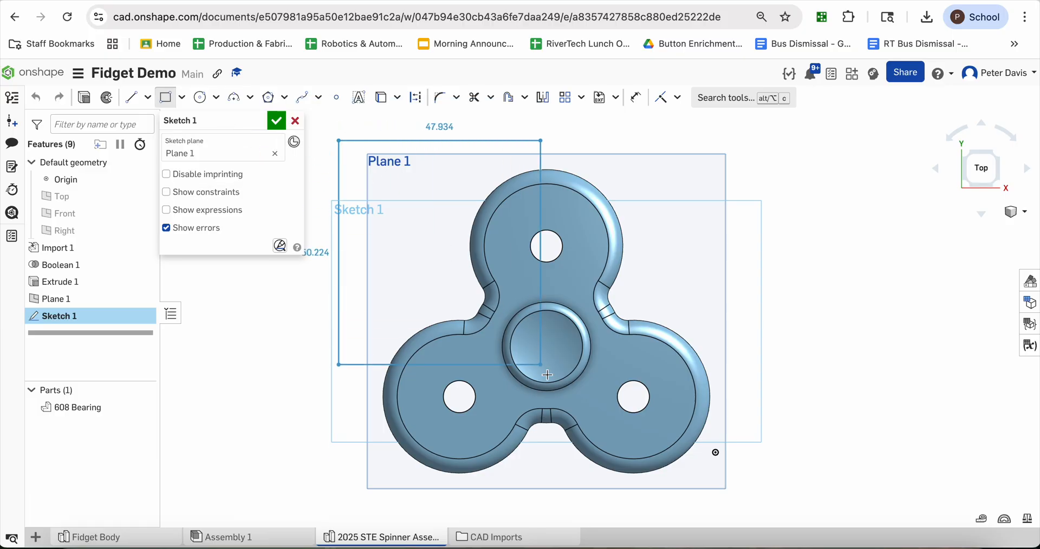
{"action": "left_click", "coordinate": [755, 506]}
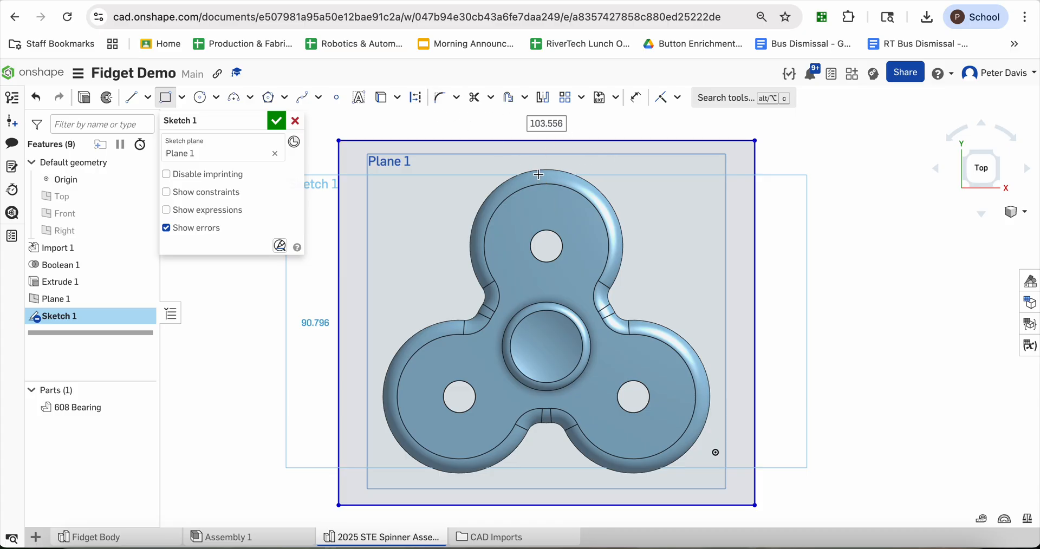
Project the outer arc edges of the spinner's three lobes into the sketch with Use.
{"action": "left_click", "coordinate": [338, 101]}
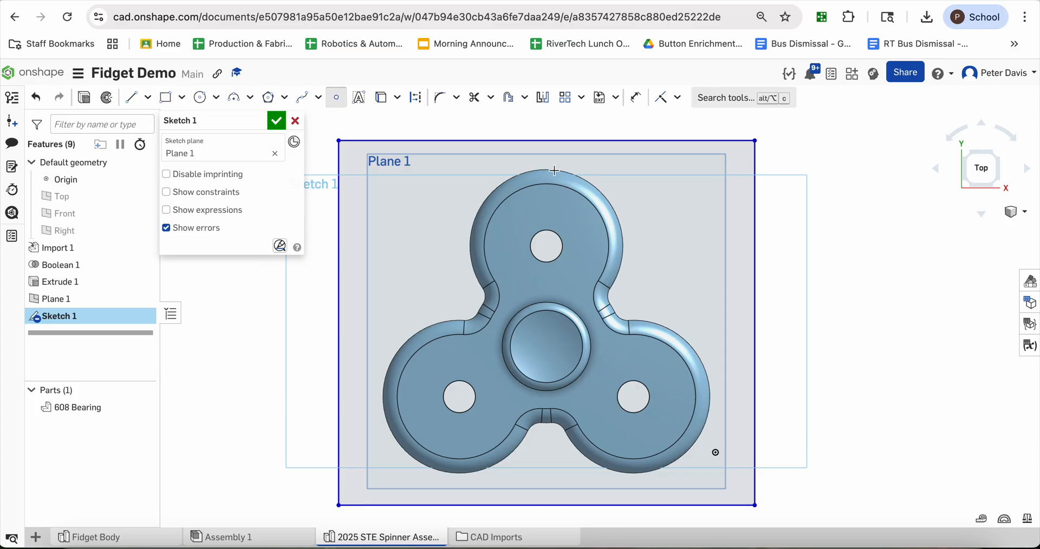
{"action": "left_click", "coordinate": [336, 98]}
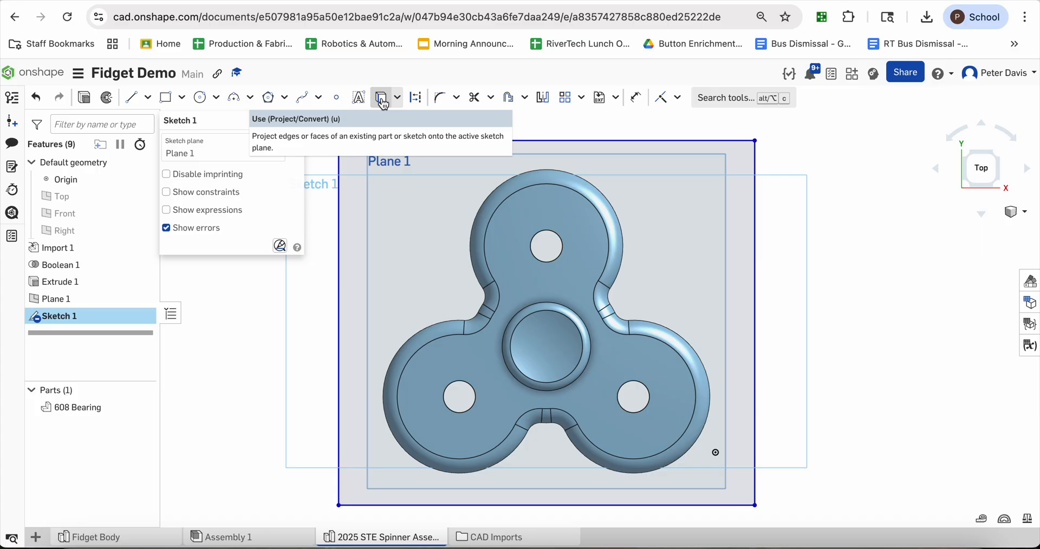
{"action": "left_click", "coordinate": [382, 101]}
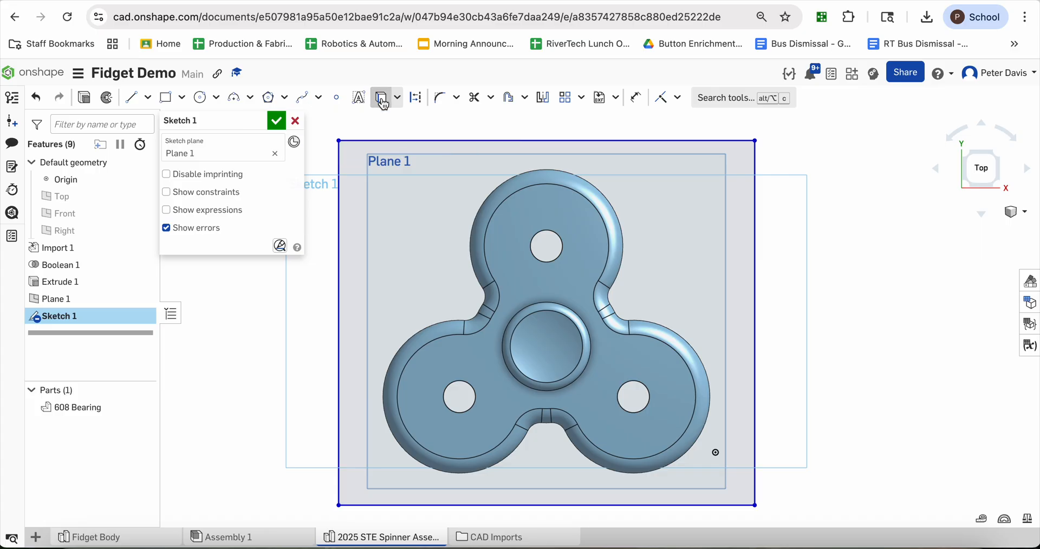
{"action": "left_click", "coordinate": [548, 170]}
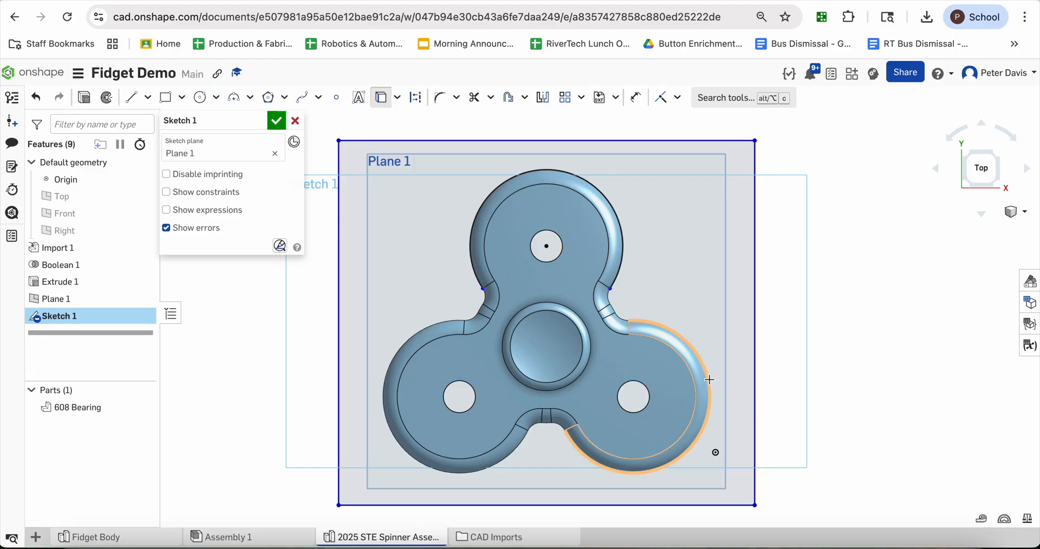
{"action": "left_click", "coordinate": [709, 380]}
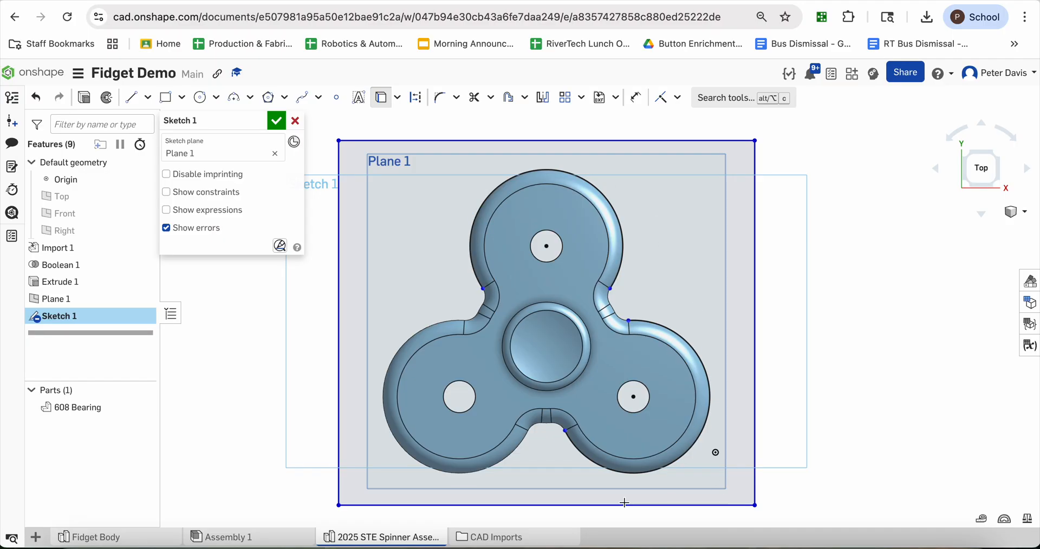
{"action": "left_click", "coordinate": [393, 445]}
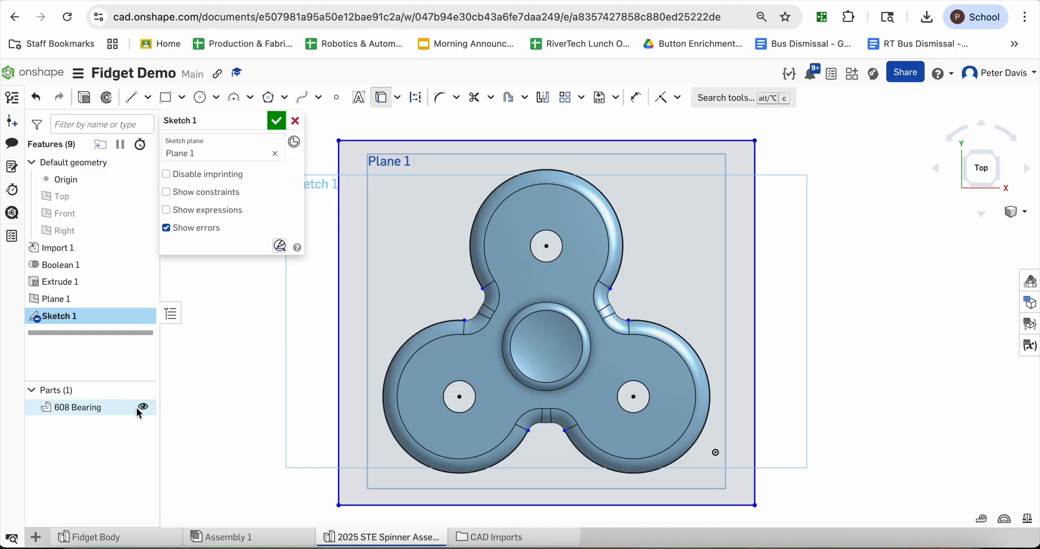
Hide the spinner part and convert the three projected lobe arcs to construction geometry.
{"action": "left_click", "coordinate": [142, 410]}
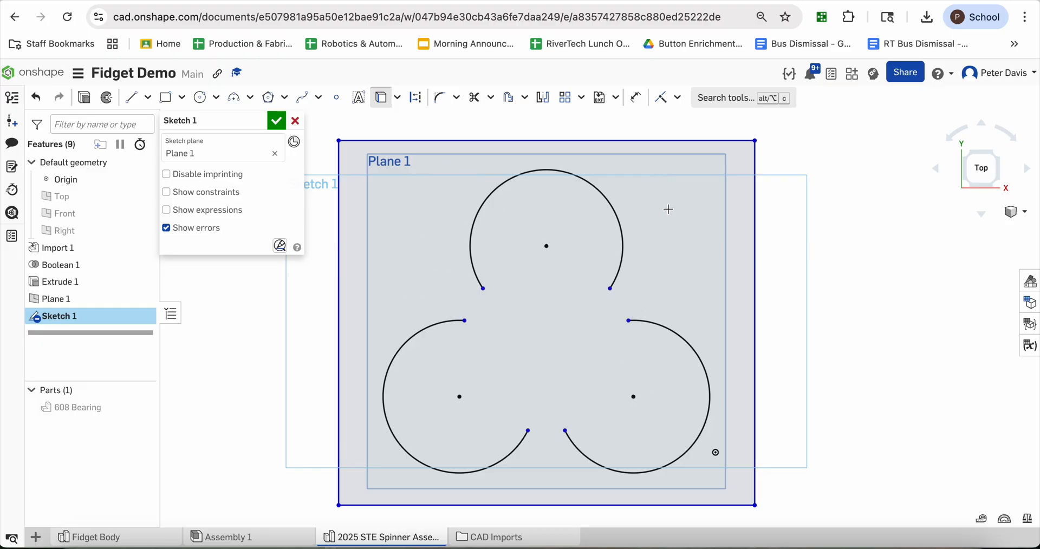
{"action": "left_click", "coordinate": [381, 98]}
{"action": "left_click", "coordinate": [584, 178]}
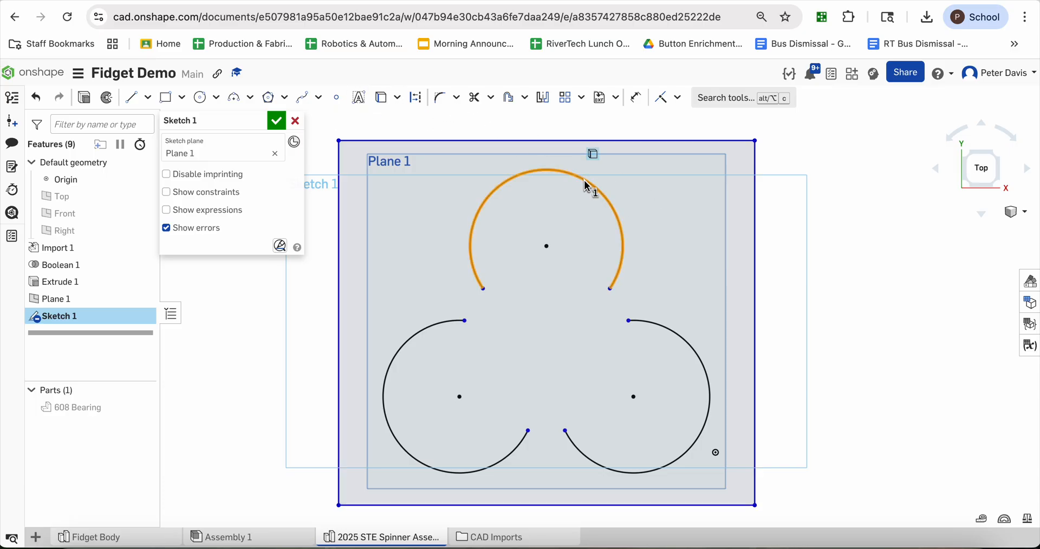
{"action": "left_click", "coordinate": [702, 356]}
{"action": "left_click", "coordinate": [439, 324]}
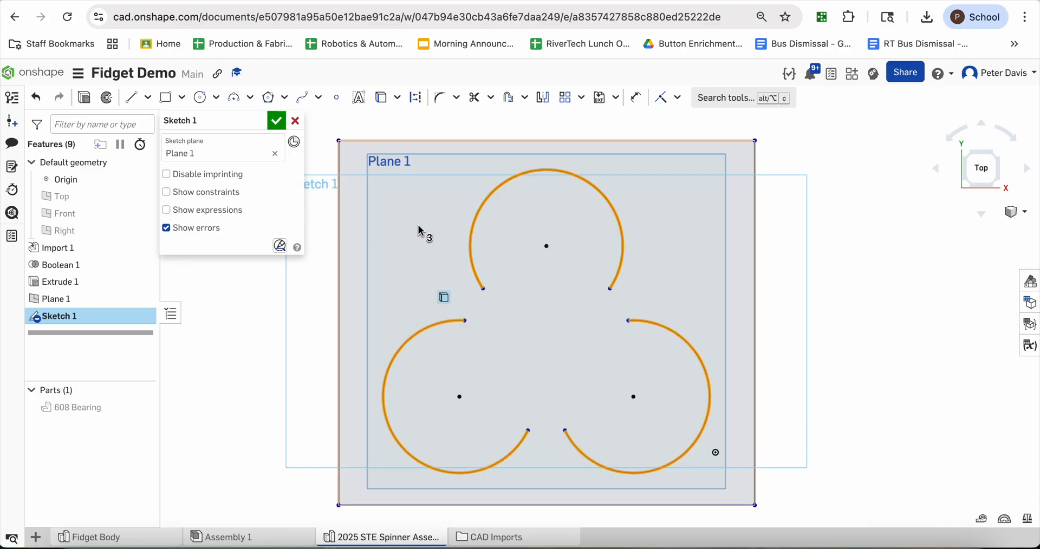
{"action": "left_click", "coordinate": [416, 101]}
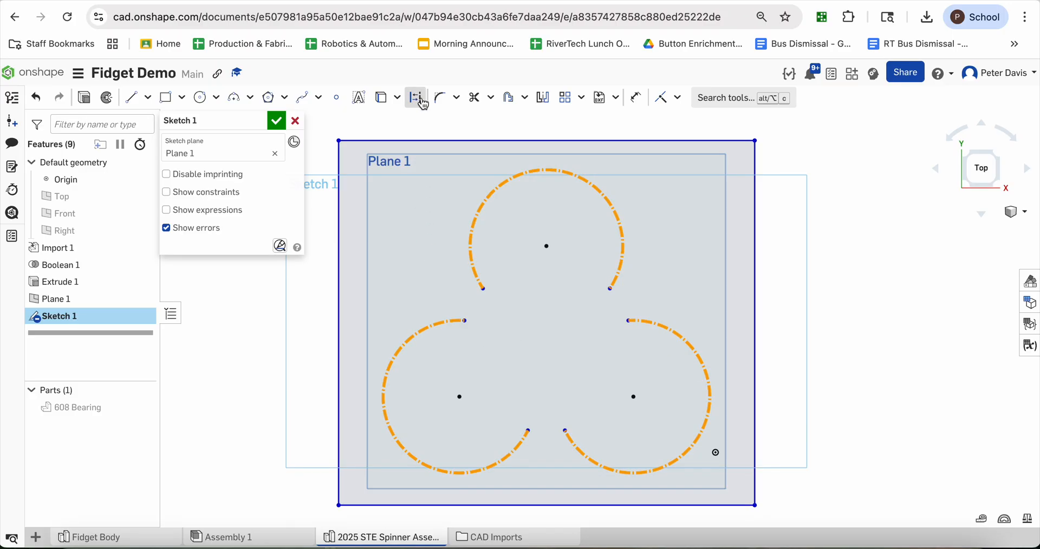
{"action": "left_click", "coordinate": [842, 297]}
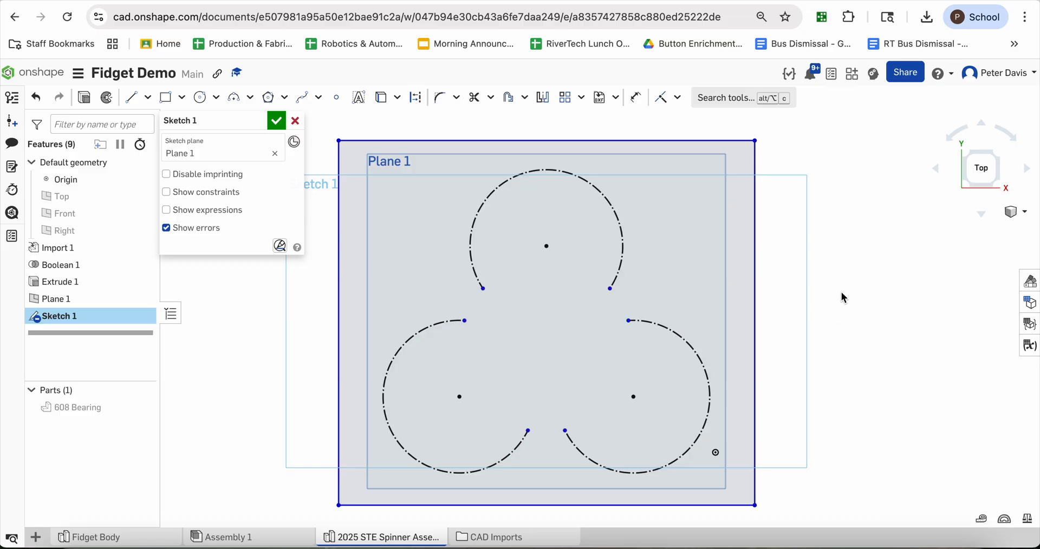
Dimension the gap between the rectangle's top edge and the upper lobe arc to .25 in.
{"action": "left_click", "coordinate": [639, 107]}
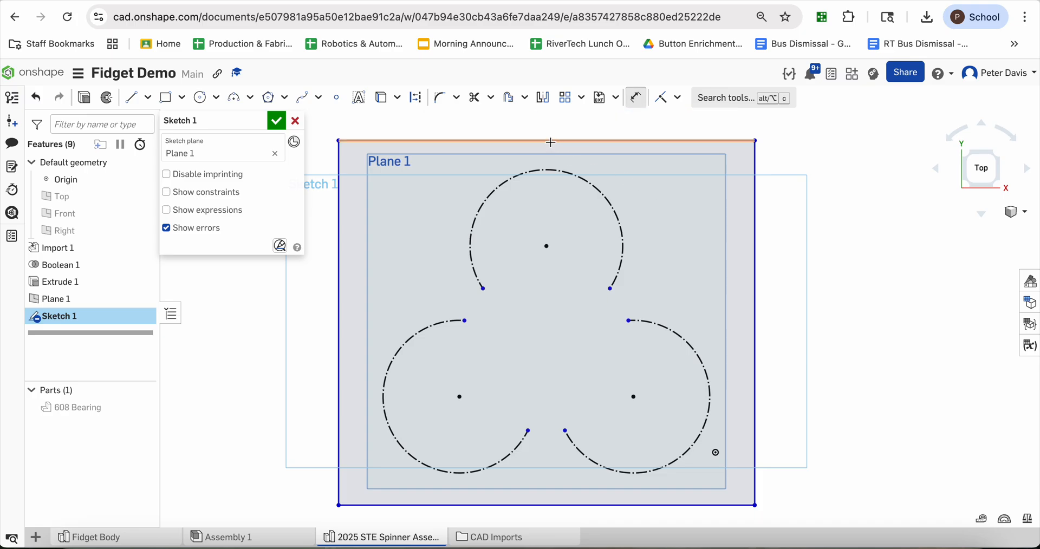
{"action": "left_click", "coordinate": [550, 142]}
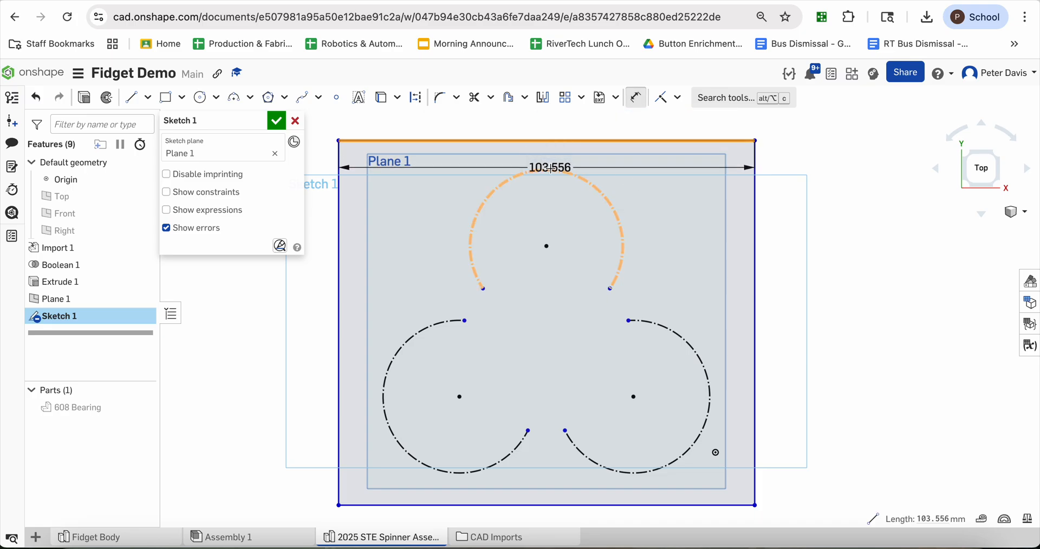
{"action": "left_click", "coordinate": [549, 170]}
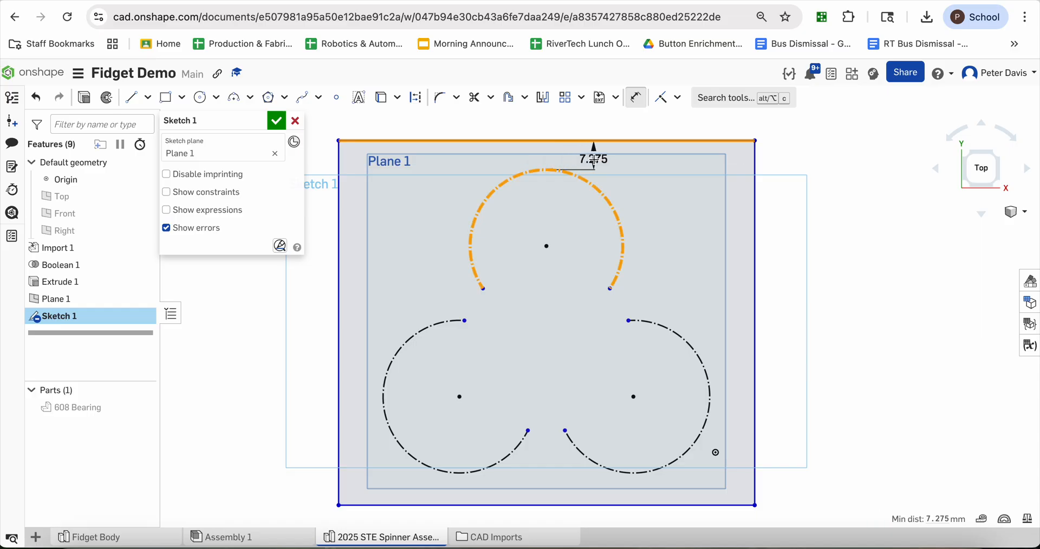
{"action": "left_click", "coordinate": [594, 160]}
{"action": "key", "text": "BackSpace"}
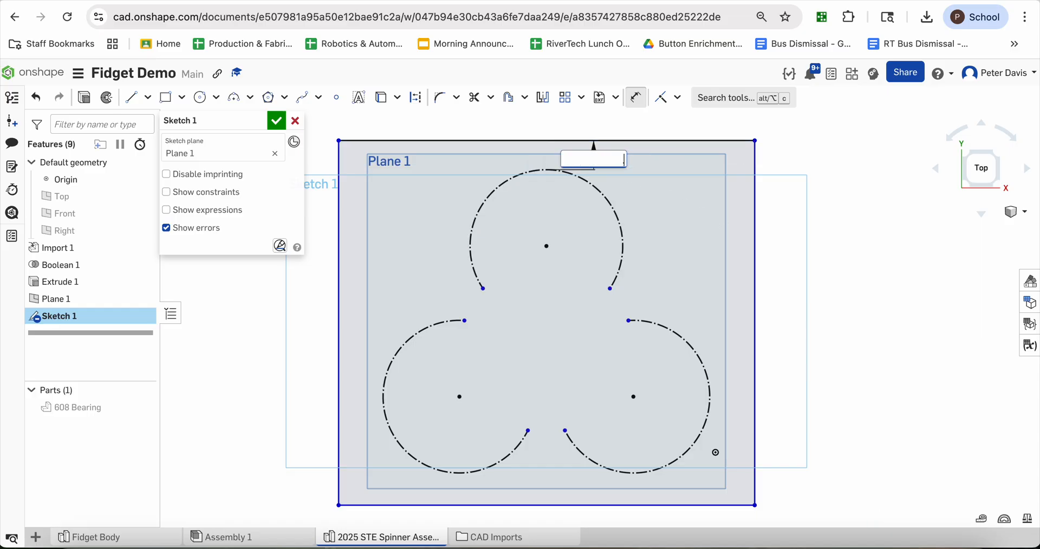
{"action": "type", "text": ".25in"}
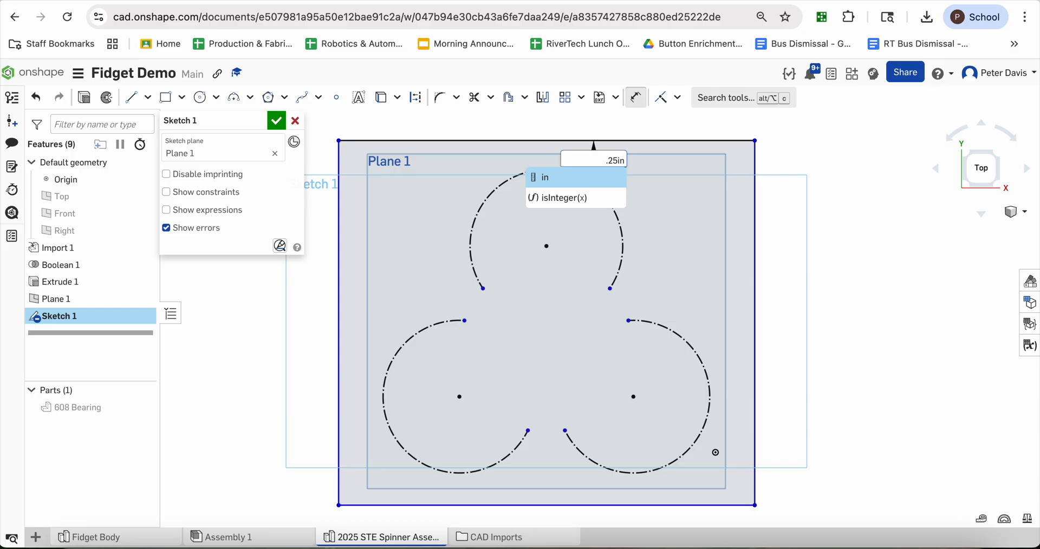
{"action": "key", "text": "Return"}
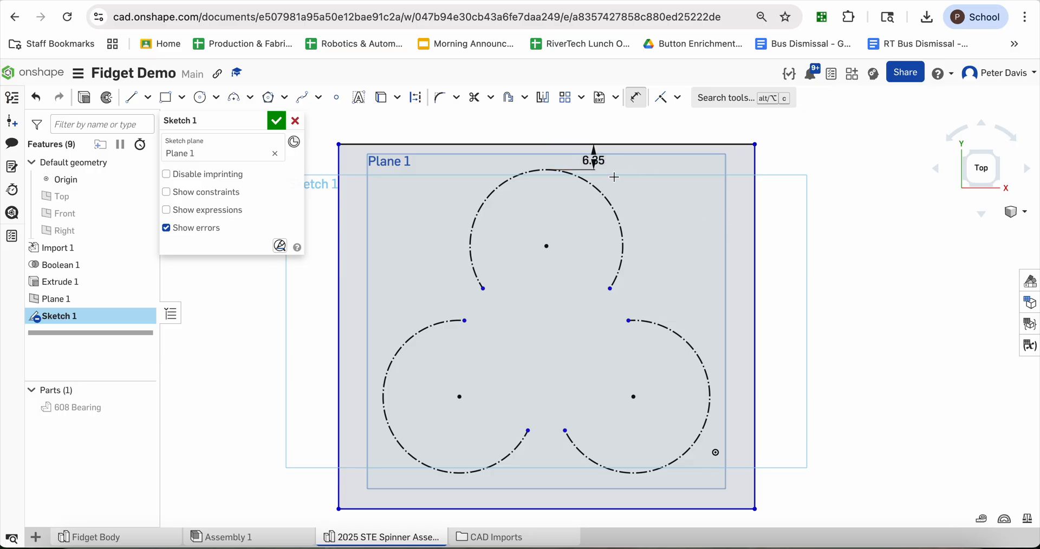
Dimension the gap between the rectangle's right edge and the lower right lobe arc to .25 in.
{"action": "left_click", "coordinate": [753, 378]}
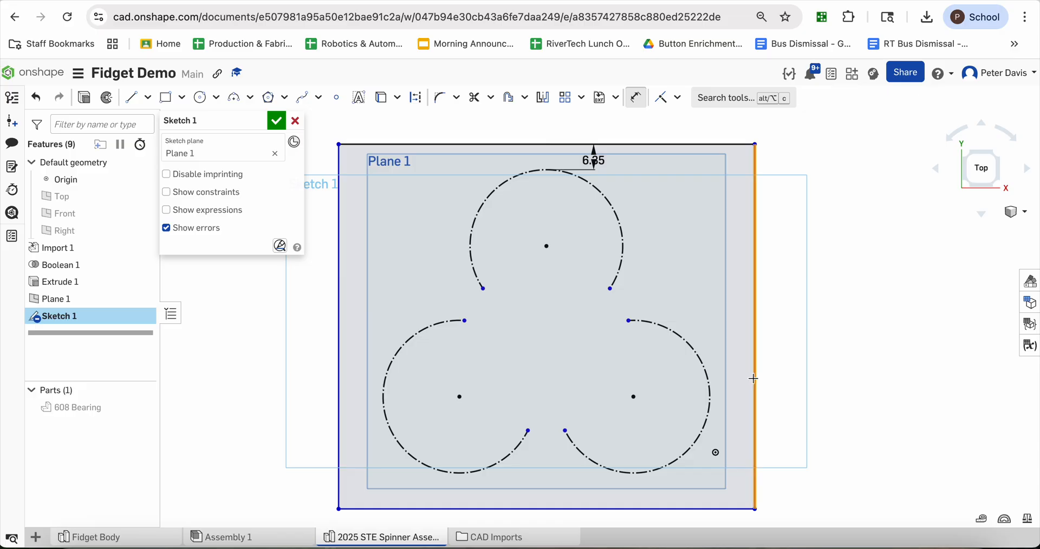
{"action": "left_click", "coordinate": [710, 394]}
{"action": "left_click", "coordinate": [730, 398]}
{"action": "key", "text": "BackSpace"}
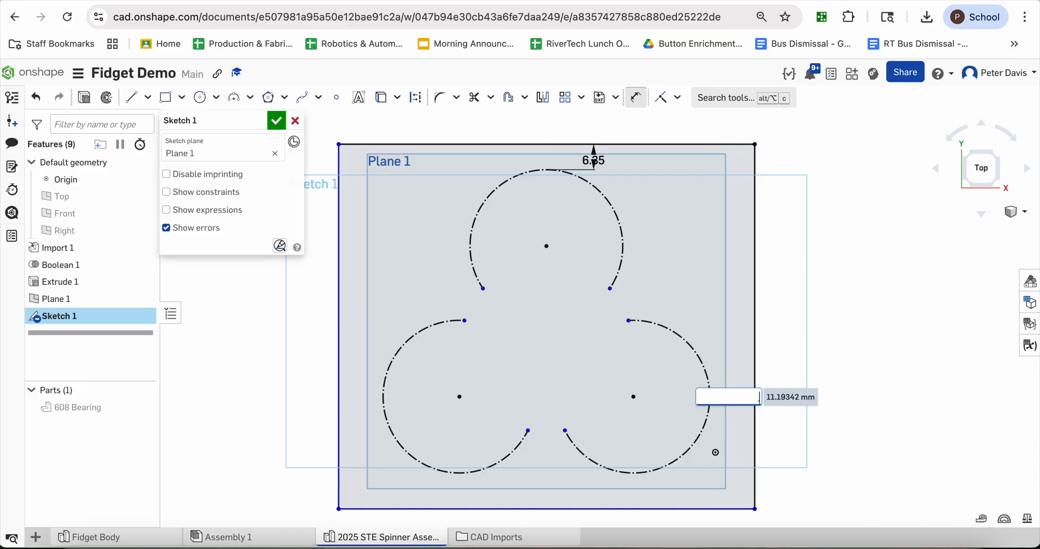
{"action": "type", "text": ".25in"}
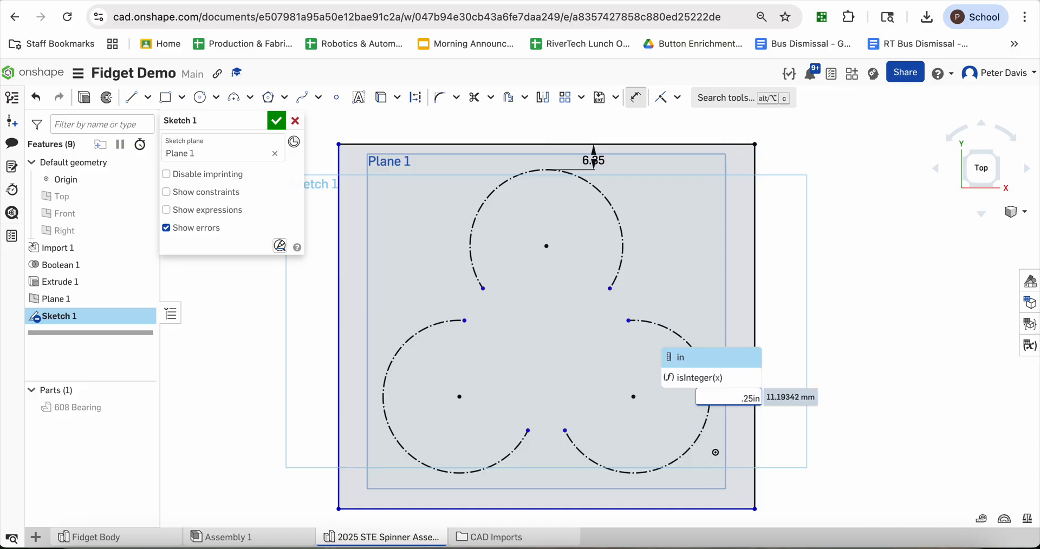
{"action": "key", "text": "Return"}
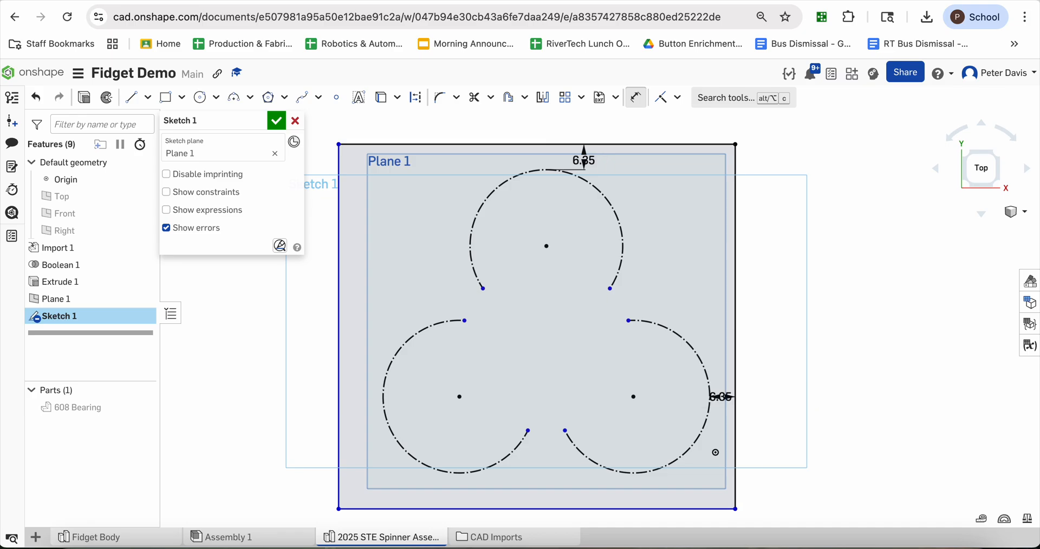
Dimension the gap between the rectangle's bottom edge and the lower right lobe arc to .25 in.
{"action": "left_click", "coordinate": [611, 509]}
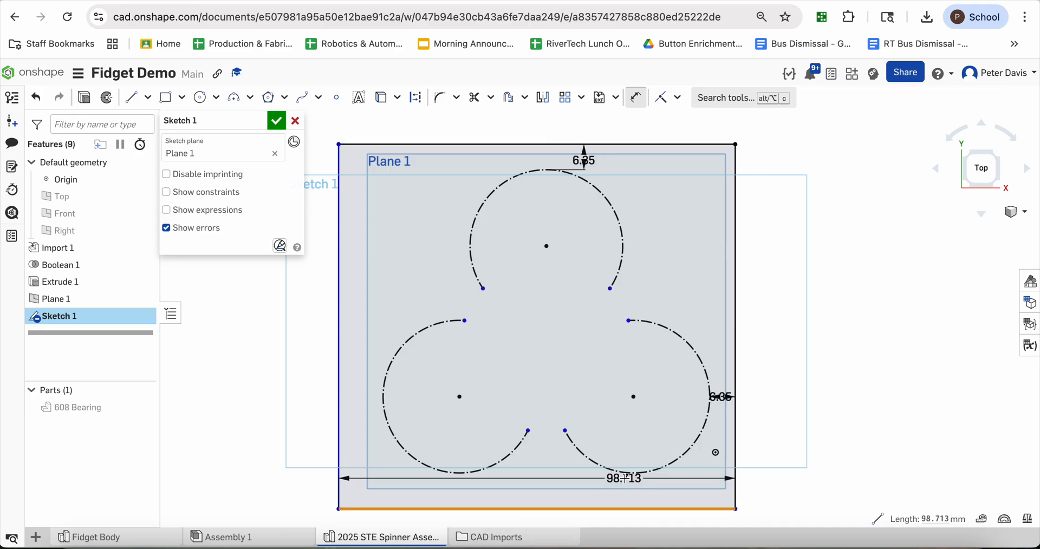
{"action": "left_click", "coordinate": [591, 458]}
{"action": "left_click", "coordinate": [588, 491]}
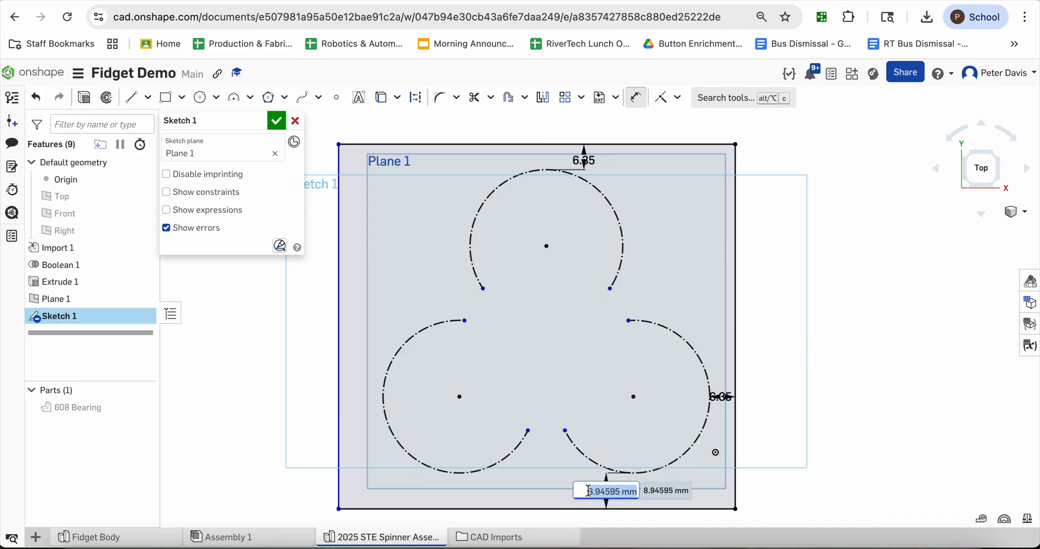
{"action": "key", "text": "BackSpace"}
{"action": "type", "text": ".25in"}
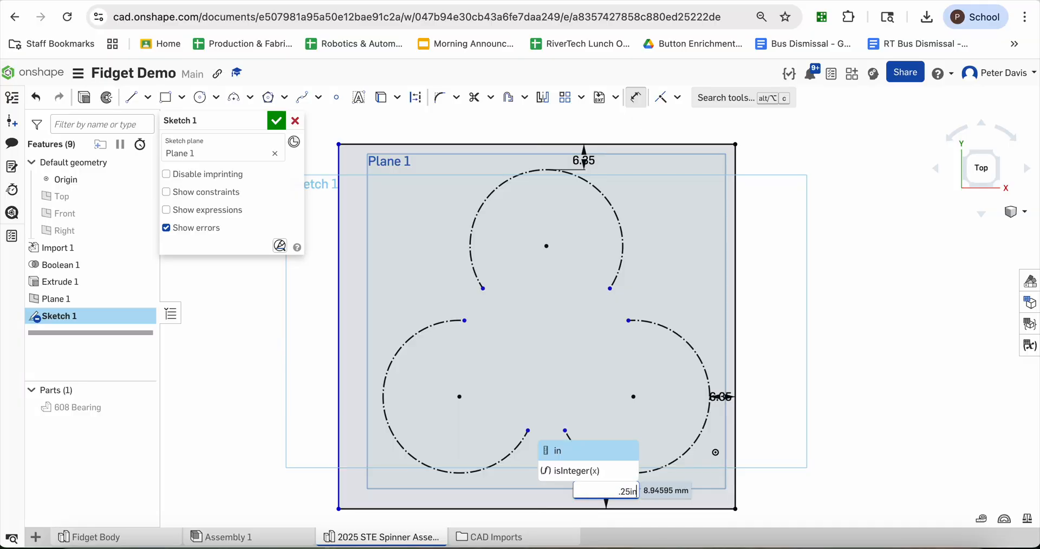
{"action": "key", "text": "Return"}
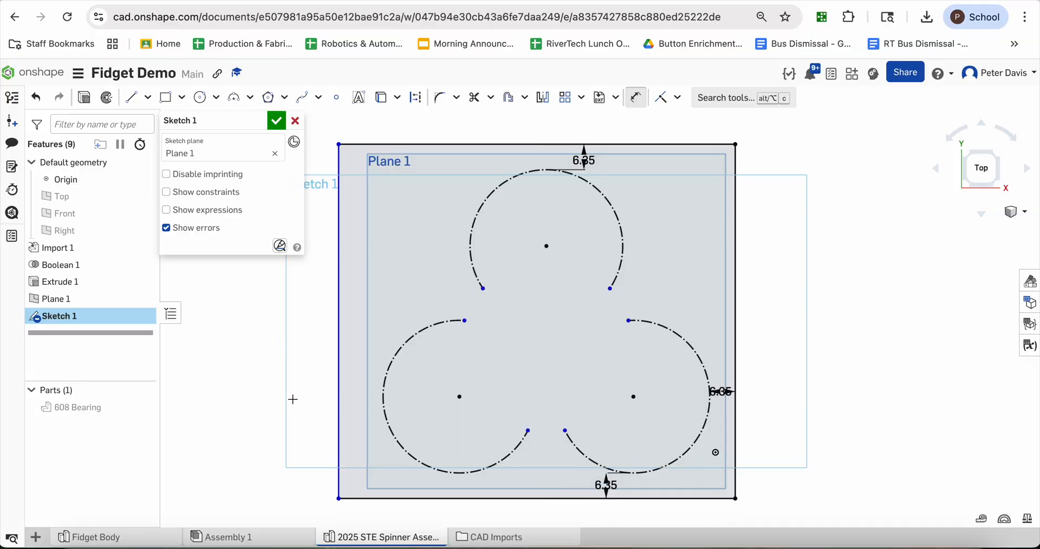
Dimension the gap between the rectangle's left edge and the lower left lobe arc to .25 in and finish the sketch.
{"action": "left_click", "coordinate": [337, 388]}
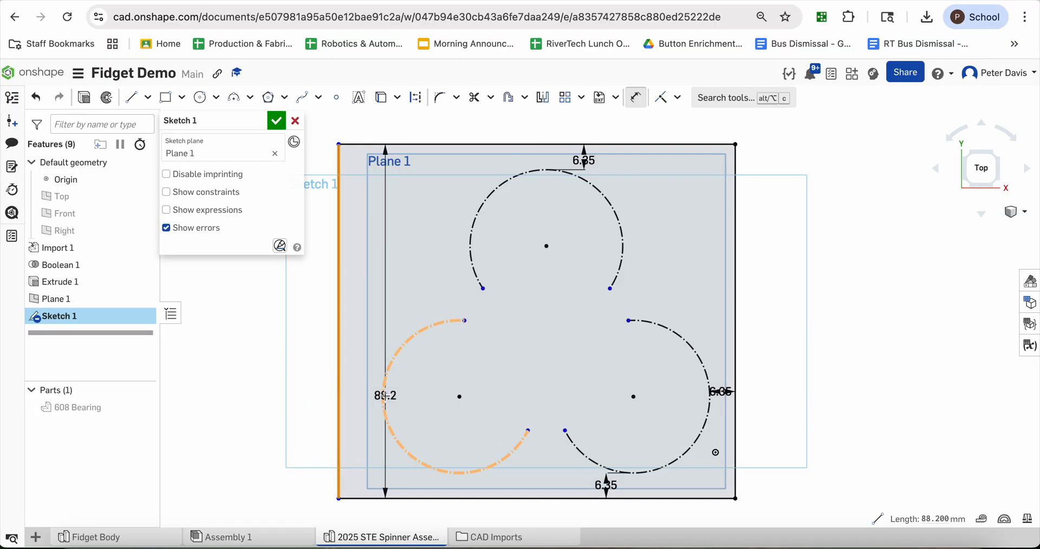
{"action": "left_click", "coordinate": [383, 395]}
{"action": "left_click", "coordinate": [370, 353]}
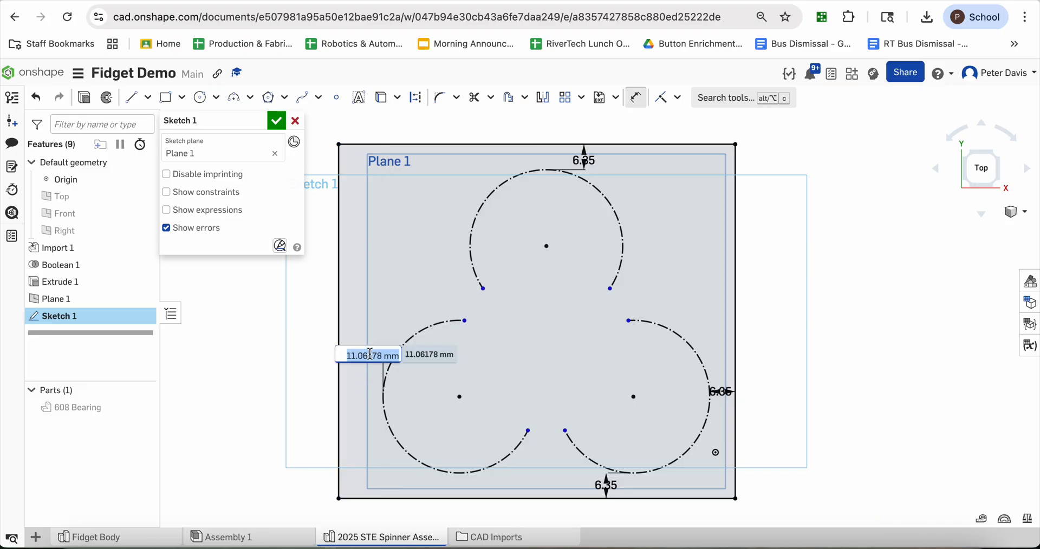
{"action": "key", "text": "BackSpace"}
{"action": "type", "text": ".25"}
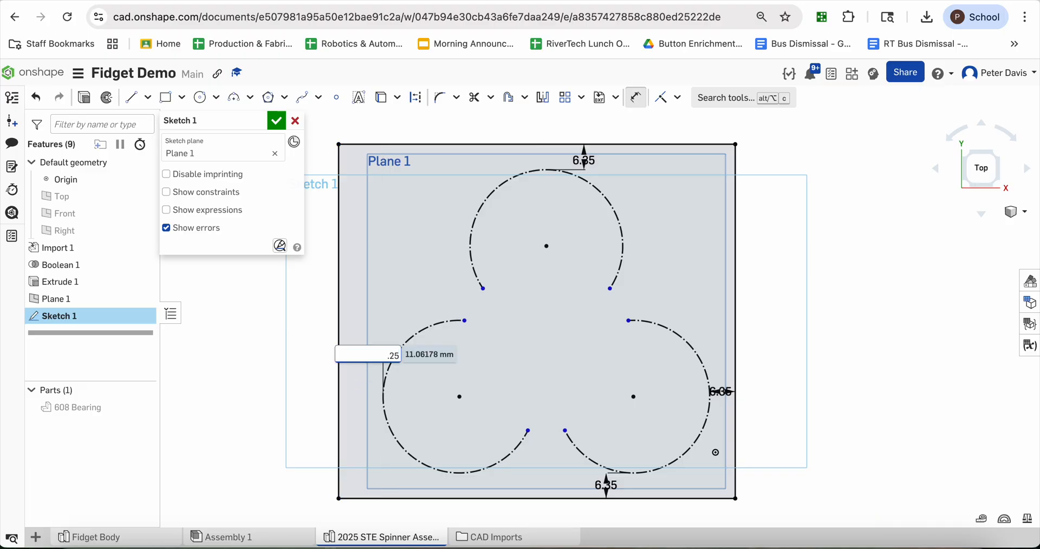
{"action": "type", "text": " in"}
{"action": "key", "text": "Return"}
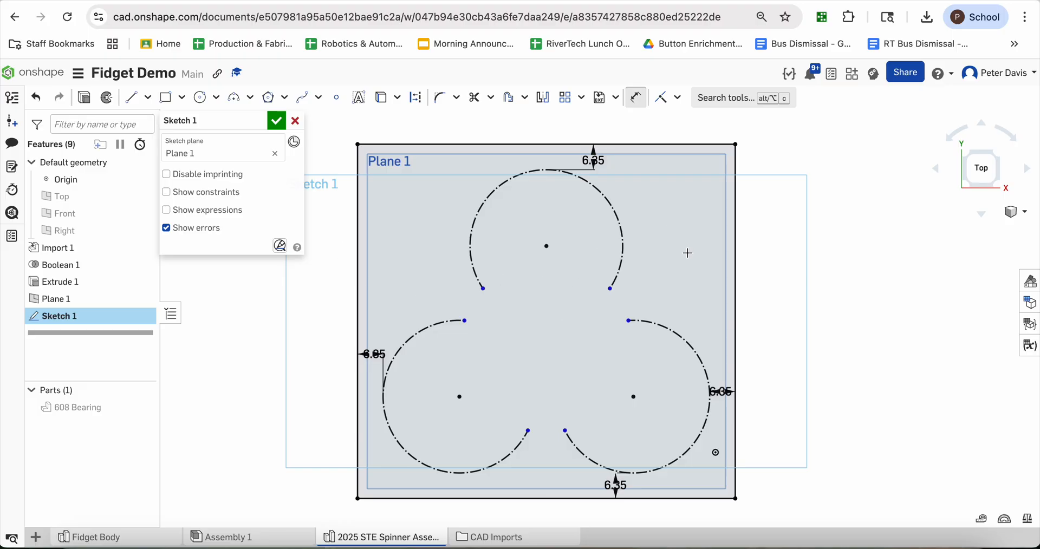
{"action": "left_click", "coordinate": [276, 121]}
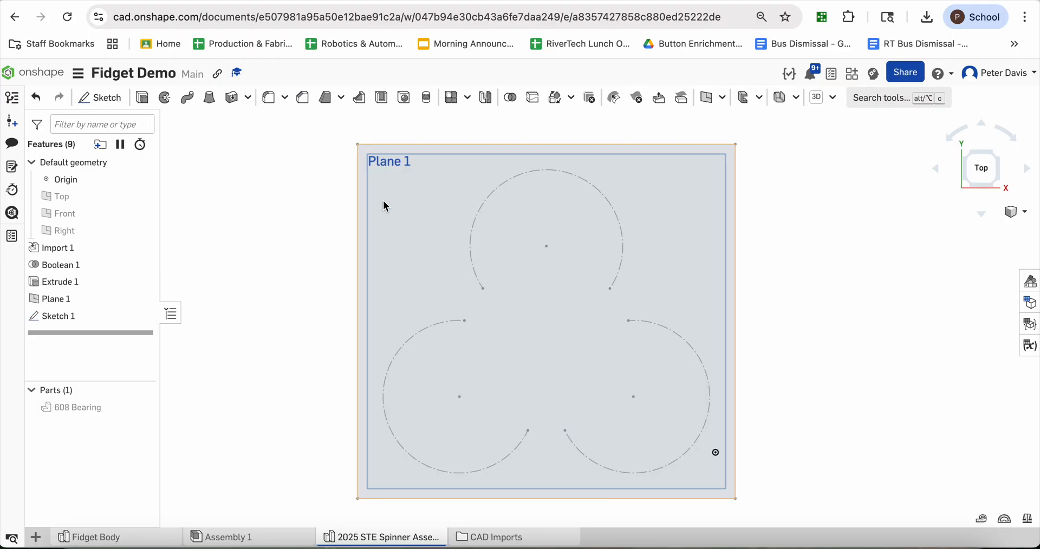
Select the sketched rectangle region, show the hidden 608 Bearing part and switch to the isometric view.
{"action": "left_click", "coordinate": [367, 199]}
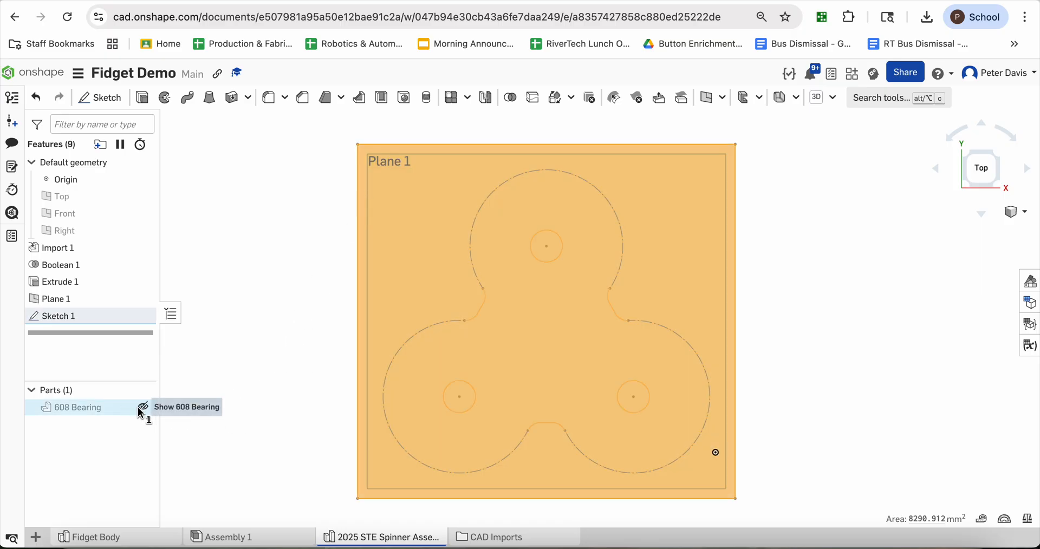
{"action": "left_click", "coordinate": [143, 409]}
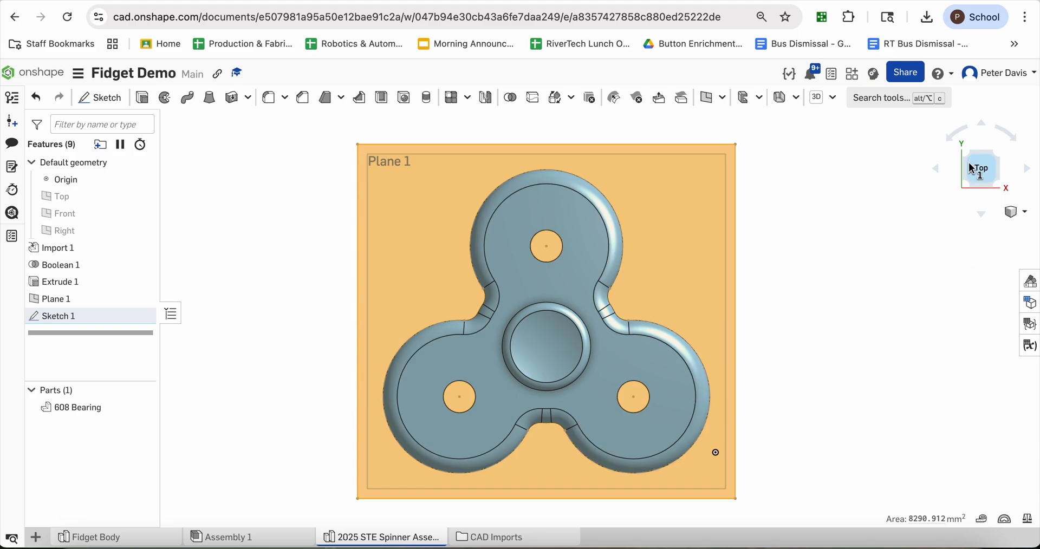
{"action": "left_click", "coordinate": [1016, 212]}
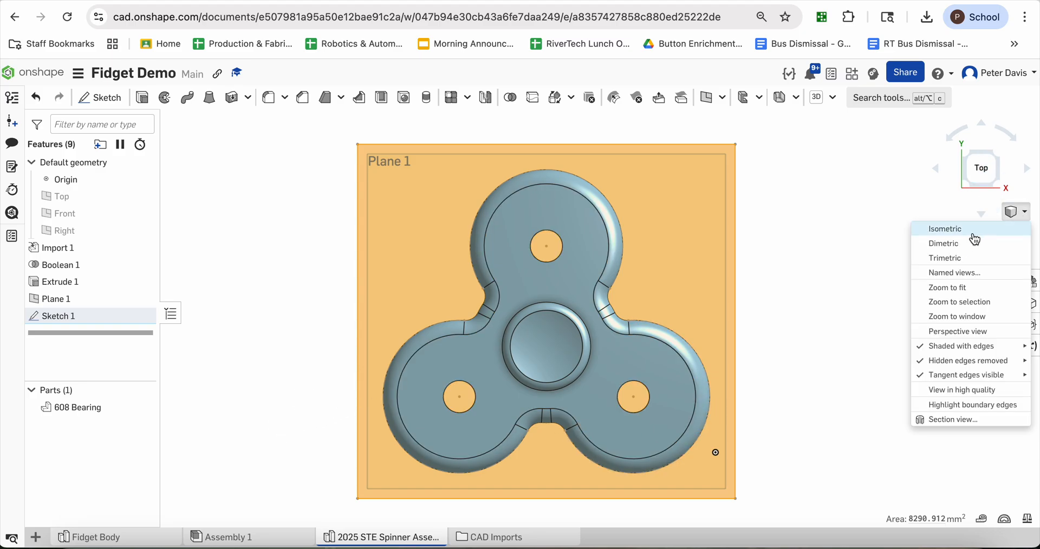
{"action": "left_click", "coordinate": [945, 228]}
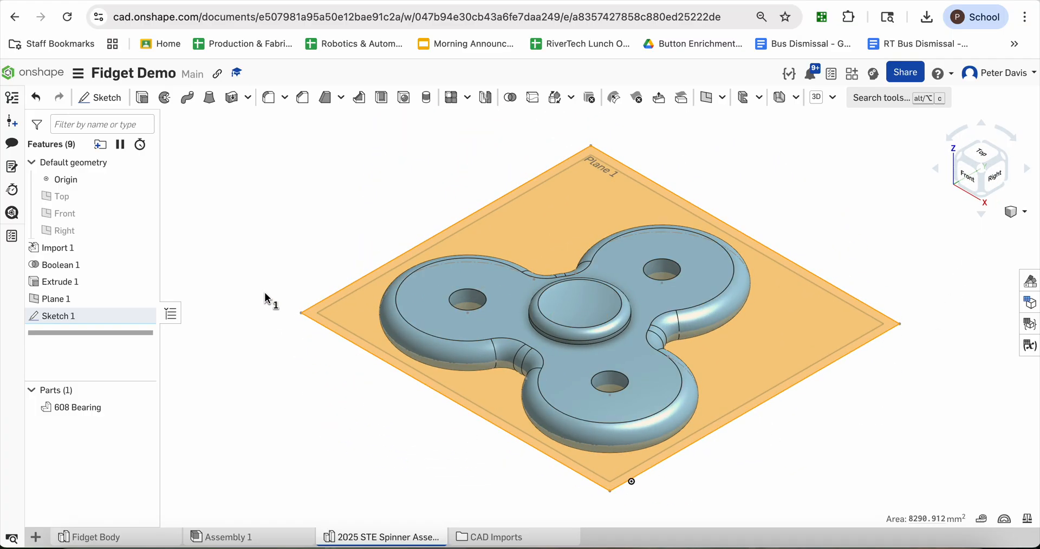
Extrude the rectangle region 9 mm downward from the mid plane as a new solid part.
{"action": "left_click", "coordinate": [143, 99]}
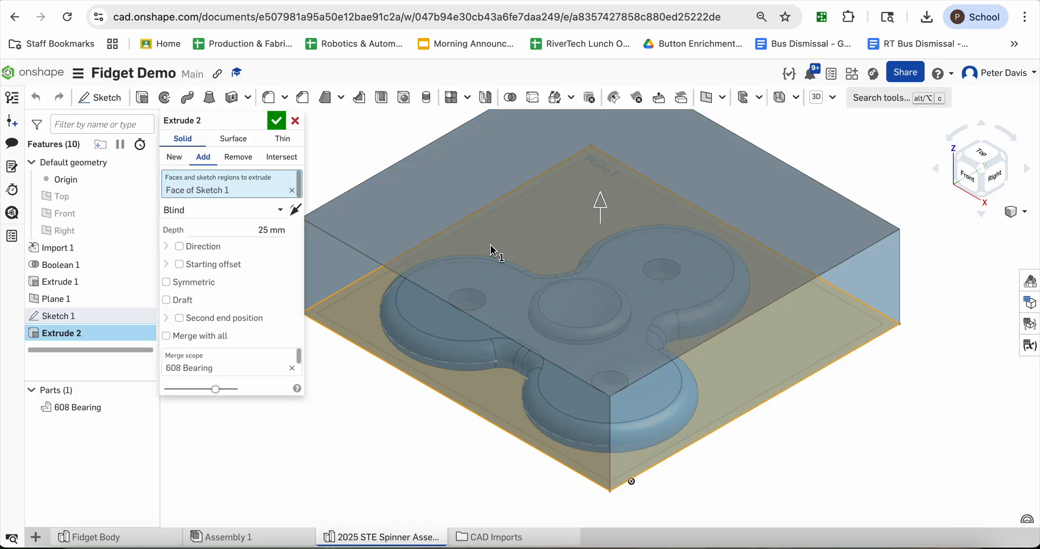
{"action": "left_click", "coordinate": [297, 211]}
{"action": "left_click", "coordinate": [243, 224]}
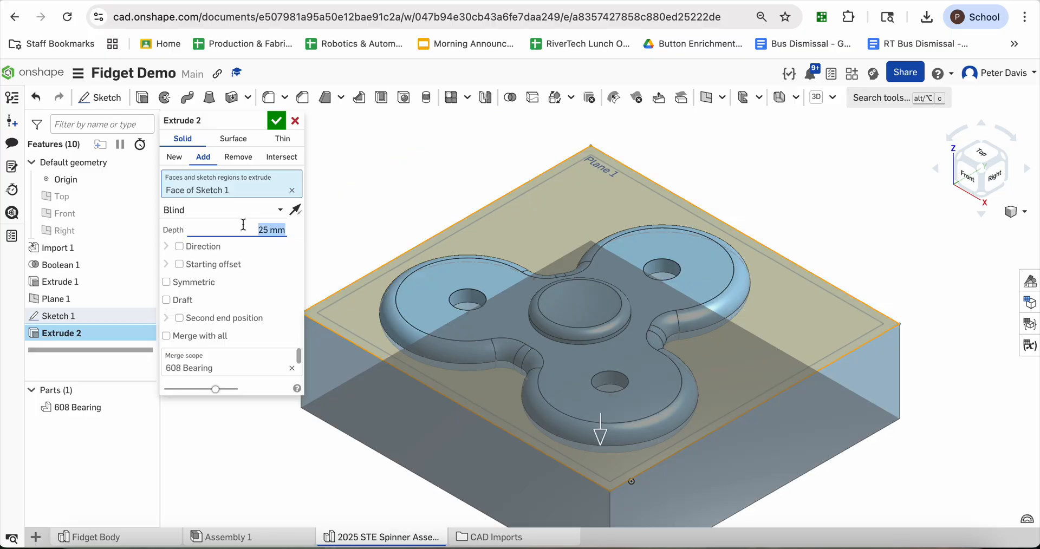
{"action": "type", "text": "9mm"}
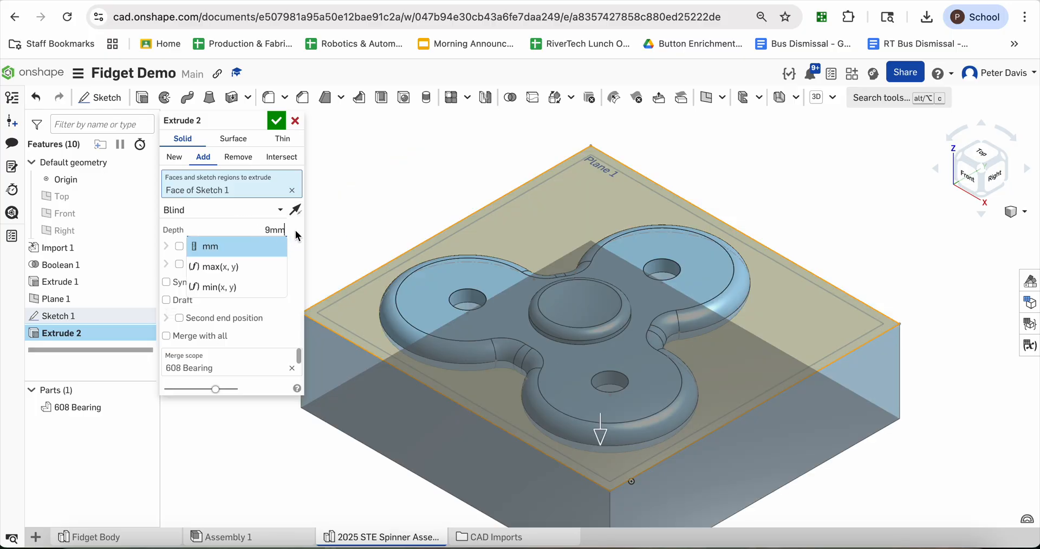
{"action": "key", "text": "Return"}
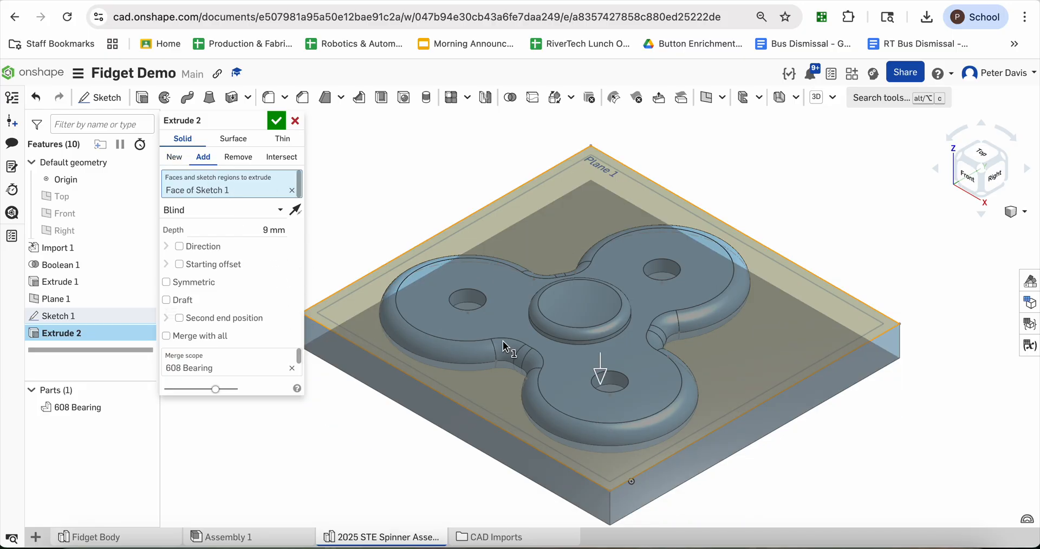
{"action": "left_click", "coordinate": [175, 158]}
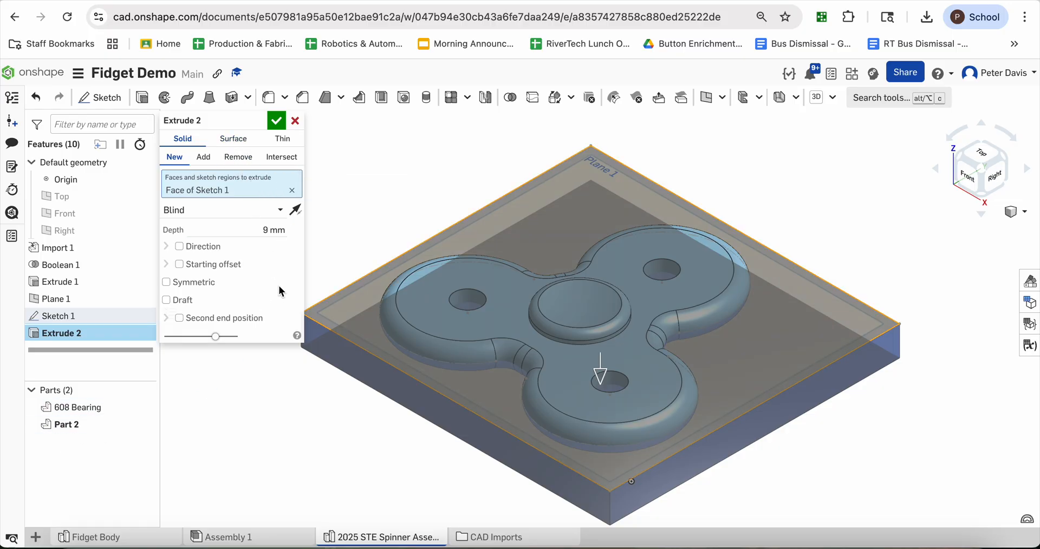
{"action": "left_click", "coordinate": [276, 121]}
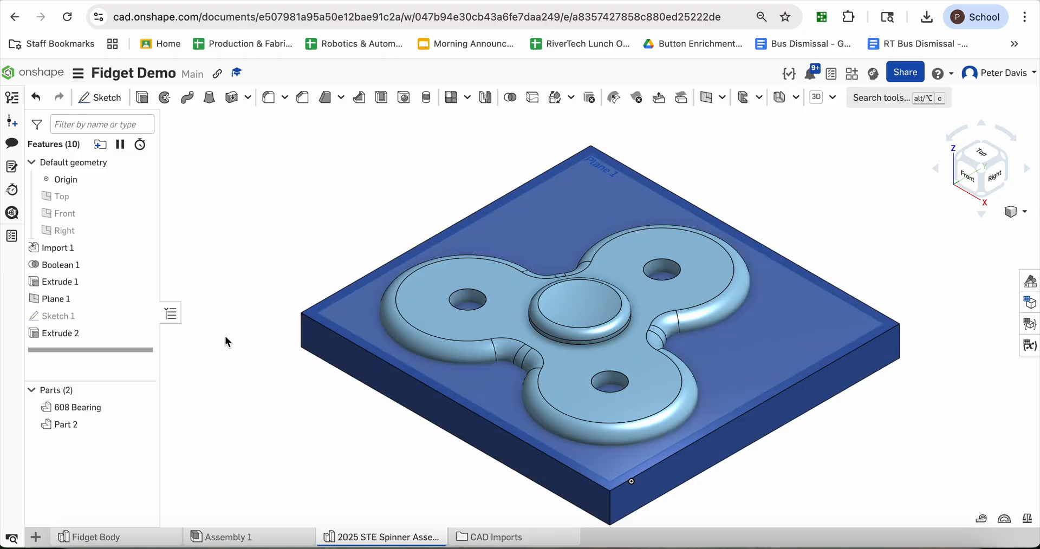
Rename the newly extruded block part as Tray.
{"action": "left_click", "coordinate": [73, 427]}
{"action": "right_click", "coordinate": [74, 431]}
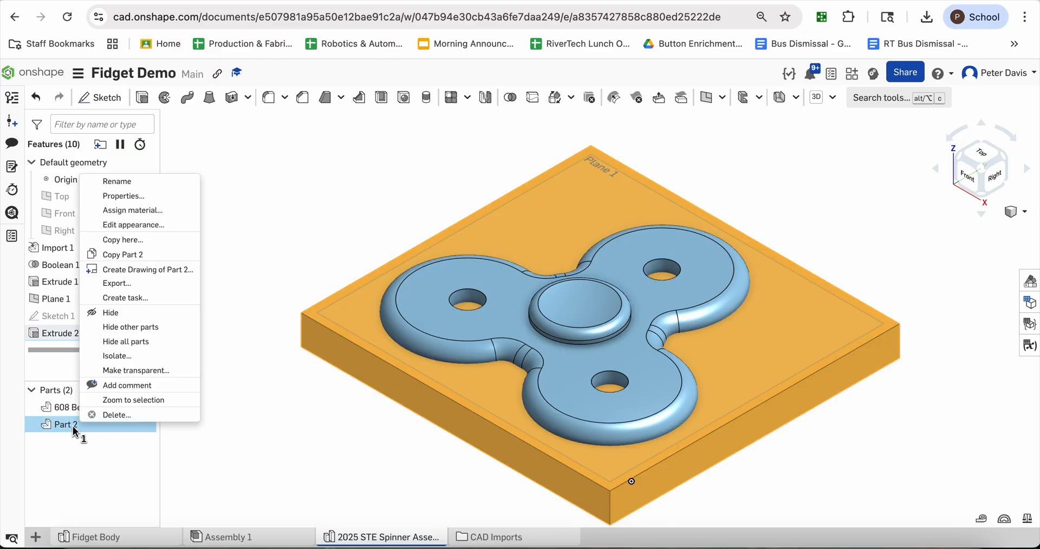
{"action": "left_click", "coordinate": [142, 183]}
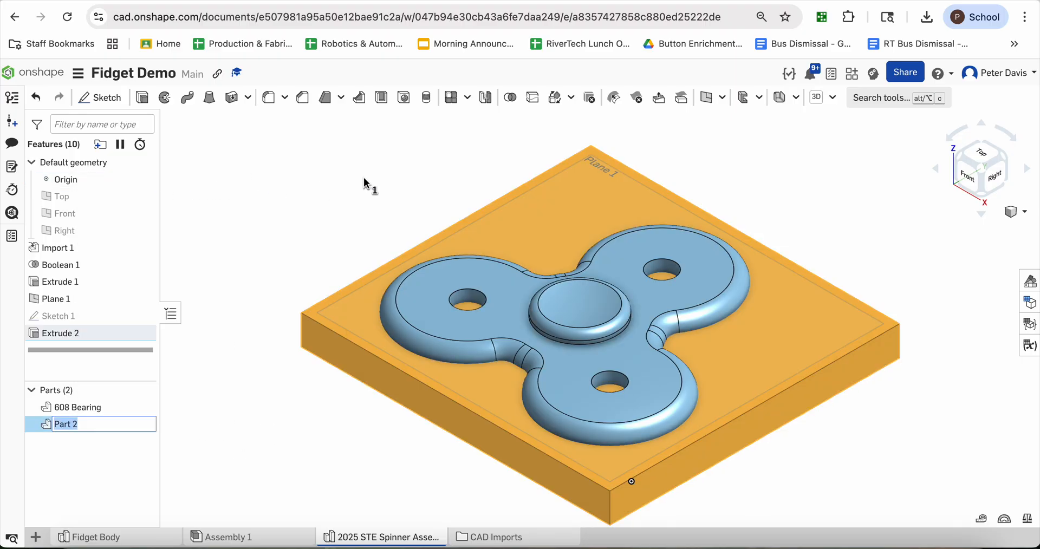
{"action": "type", "text": "Tray"}
{"action": "key", "text": "Return"}
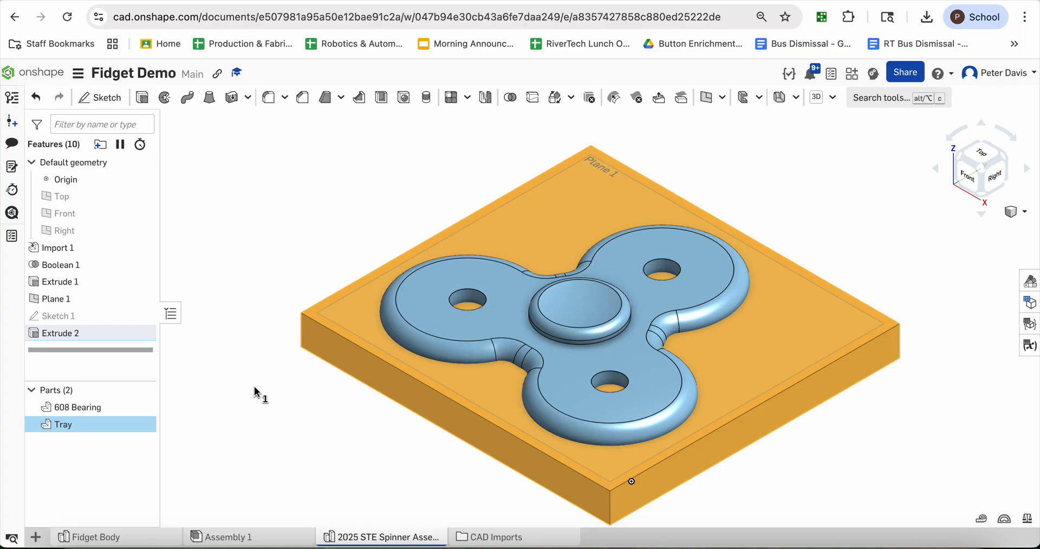
Subtract the 608 Bearing part from the Tray with a Boolean, keeping the tool part.
{"action": "left_click", "coordinate": [142, 407]}
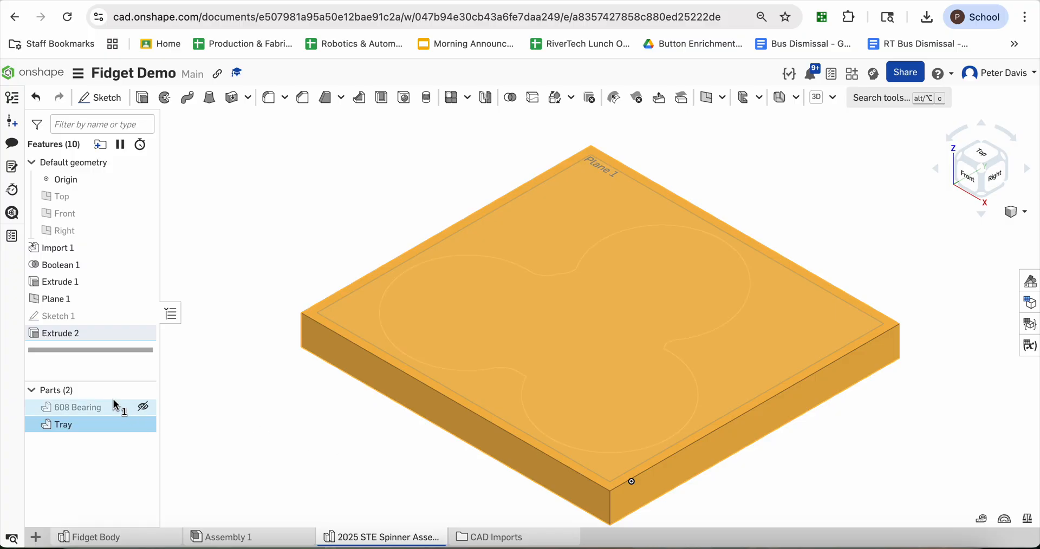
{"action": "left_click", "coordinate": [143, 408]}
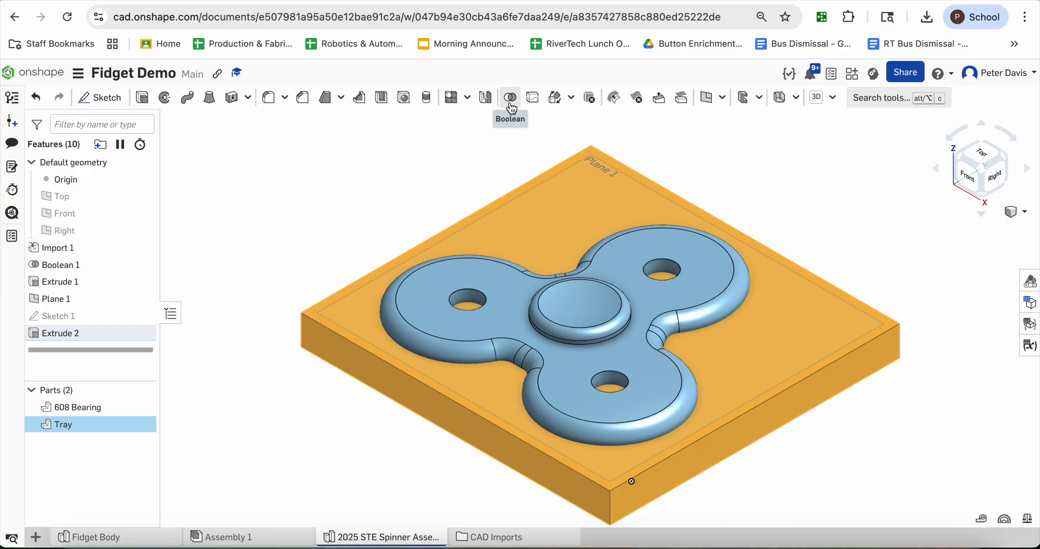
{"action": "left_click", "coordinate": [866, 101]}
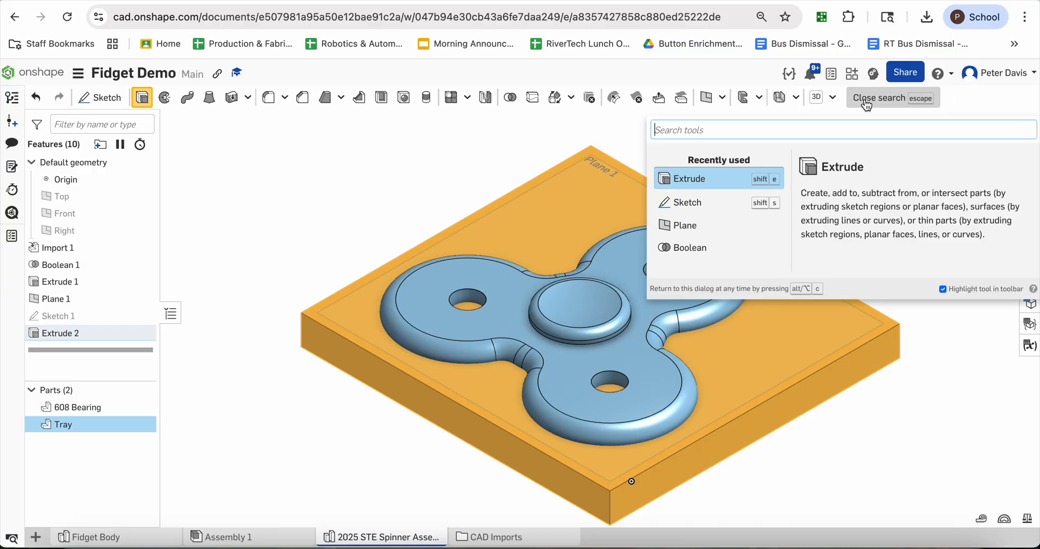
{"action": "type", "text": "bool"}
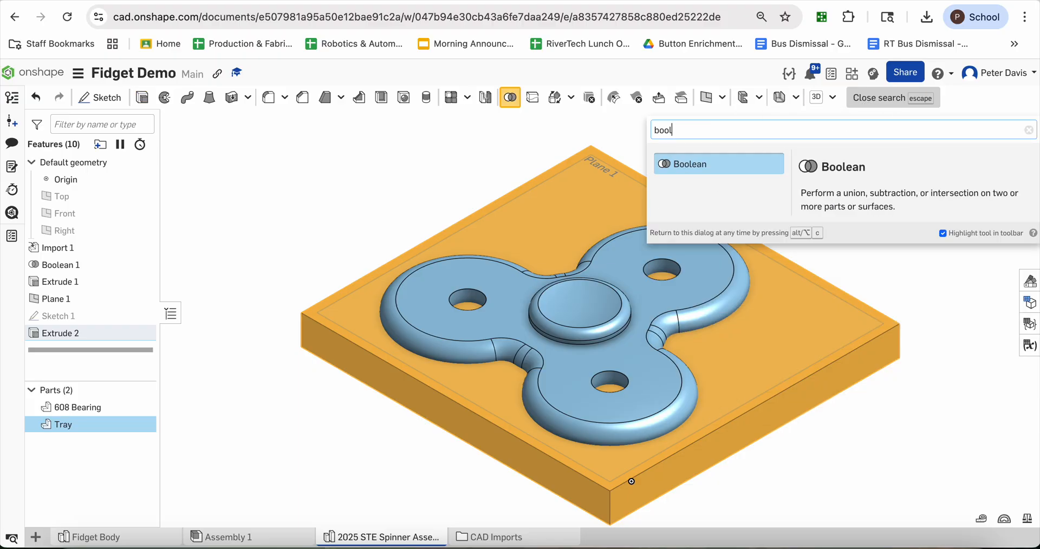
{"action": "left_click", "coordinate": [687, 167]}
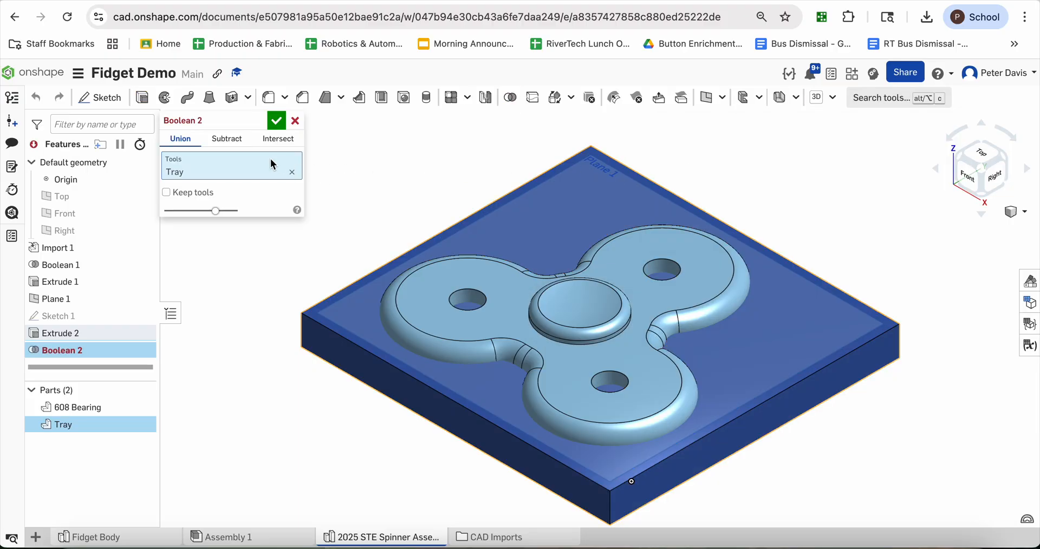
{"action": "left_click", "coordinate": [227, 140]}
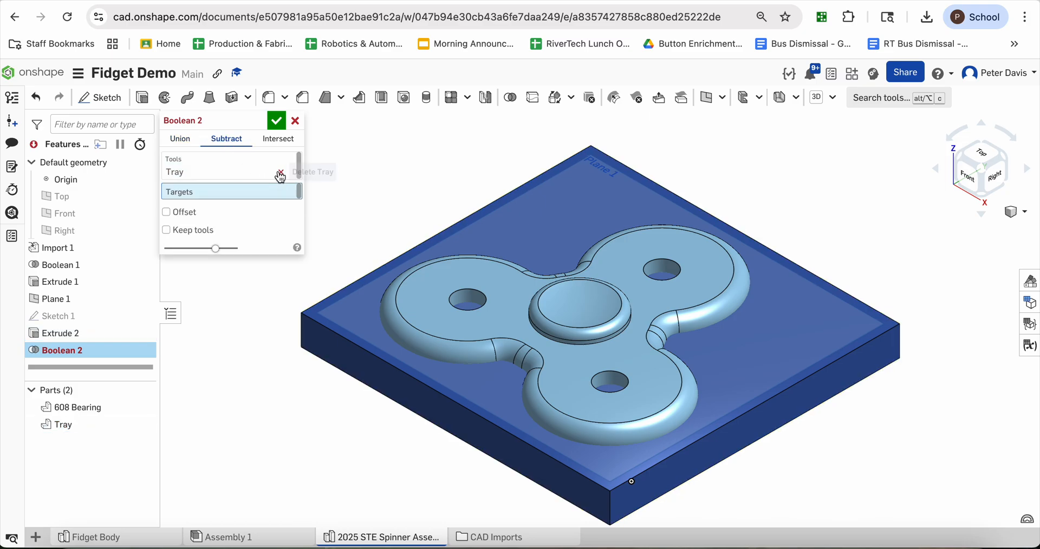
{"action": "left_click", "coordinate": [281, 173]}
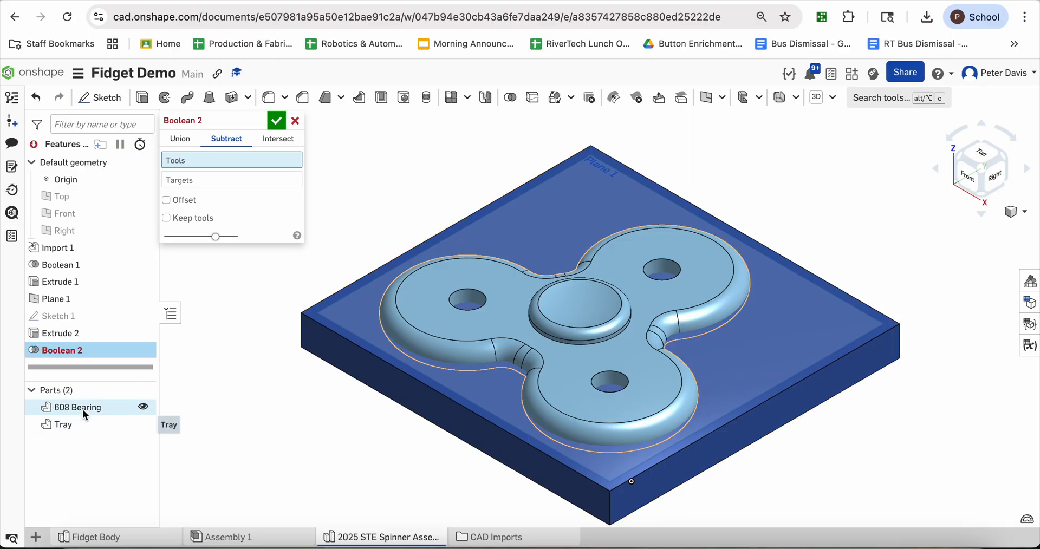
{"action": "left_click", "coordinate": [100, 409]}
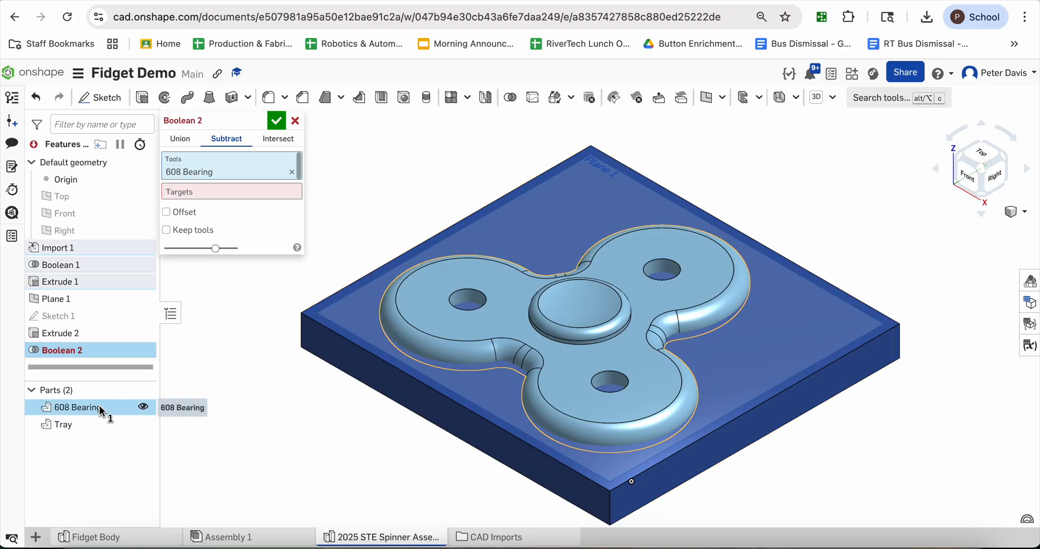
{"action": "left_click", "coordinate": [222, 194]}
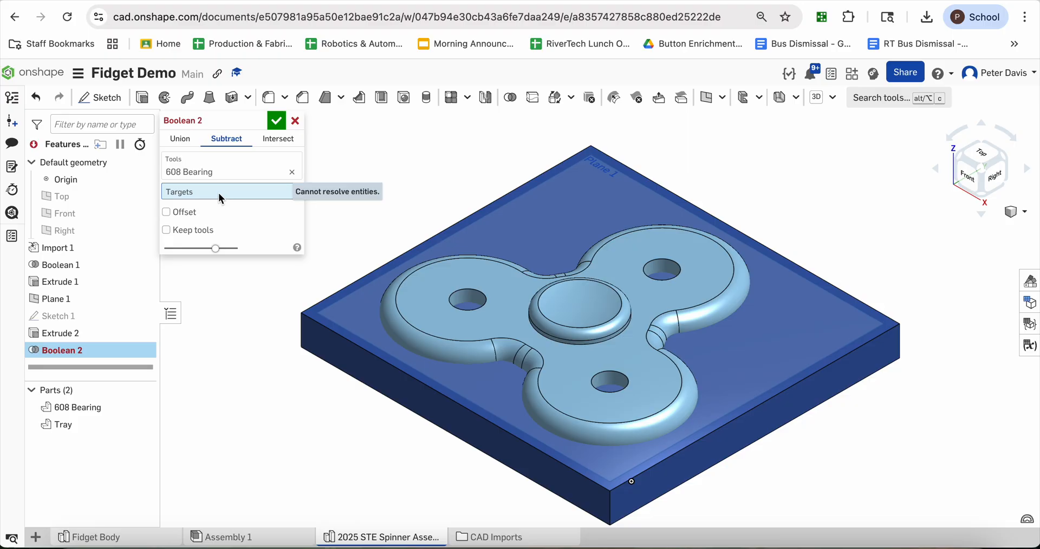
{"action": "left_click", "coordinate": [64, 426]}
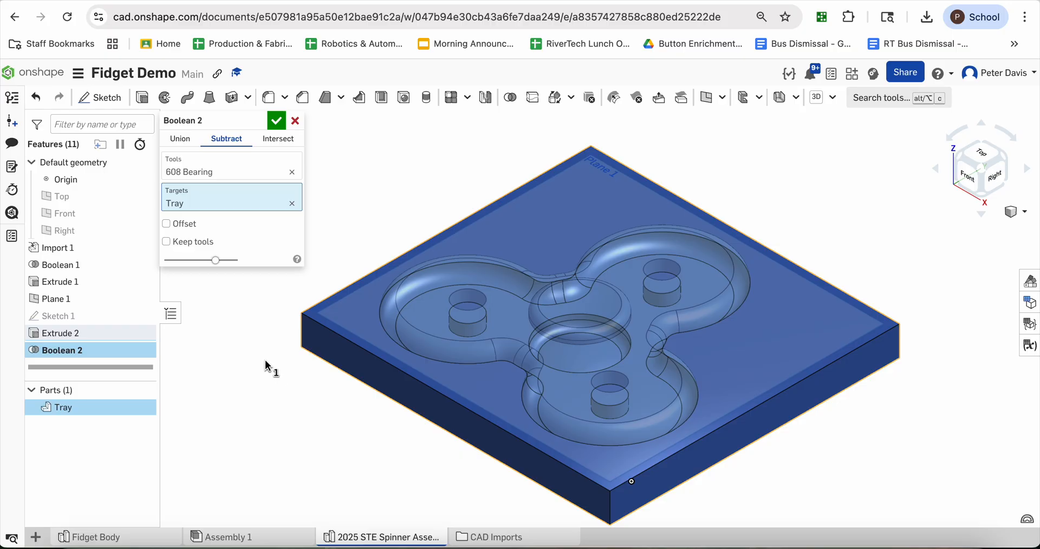
{"action": "left_click", "coordinate": [167, 242]}
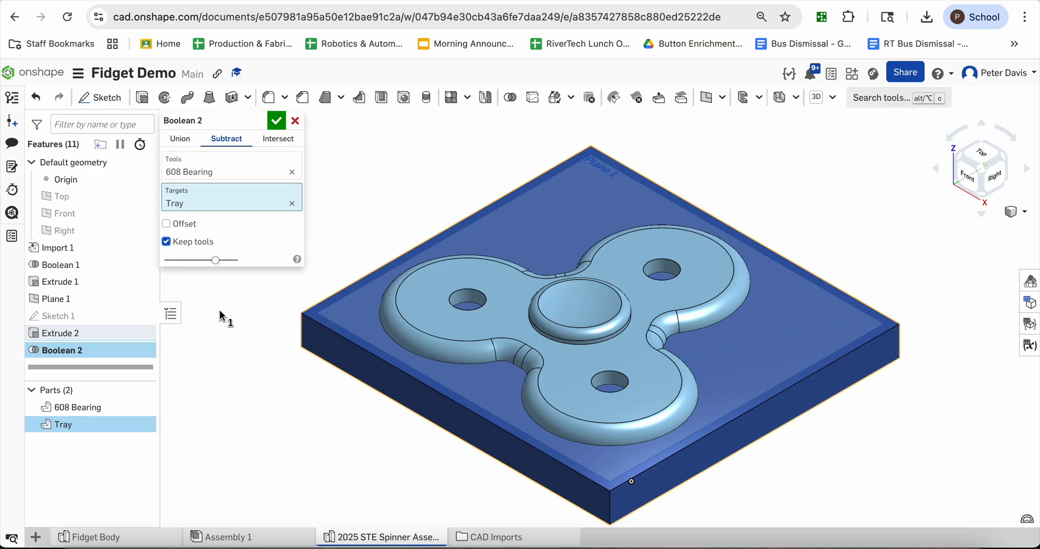
Offset all faces of the Boolean subtraction by 0.5 mm, hide the 608 Bearing part and accept the feature.
{"action": "left_click", "coordinate": [166, 223]}
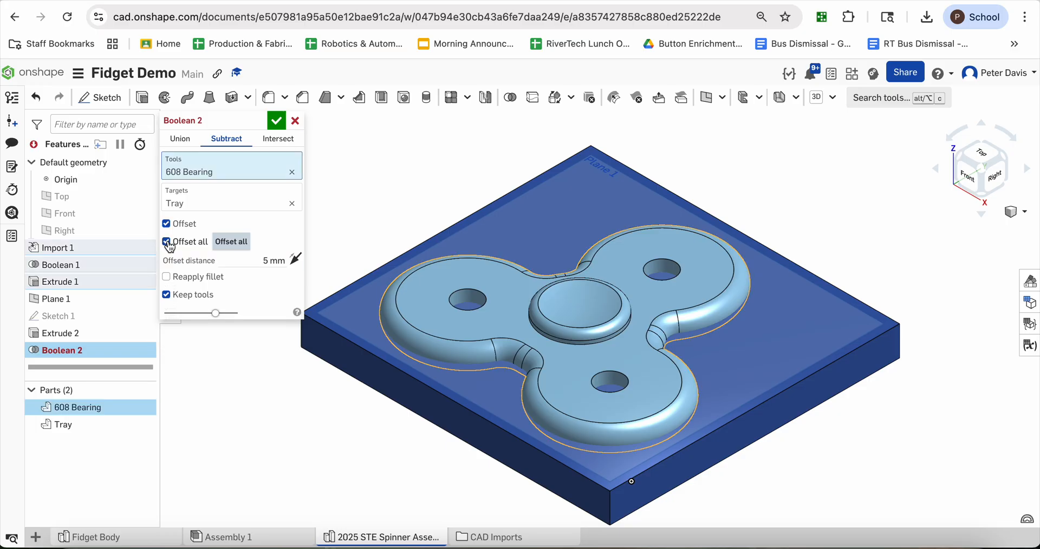
{"action": "left_click", "coordinate": [167, 242]}
{"action": "left_click", "coordinate": [257, 255]}
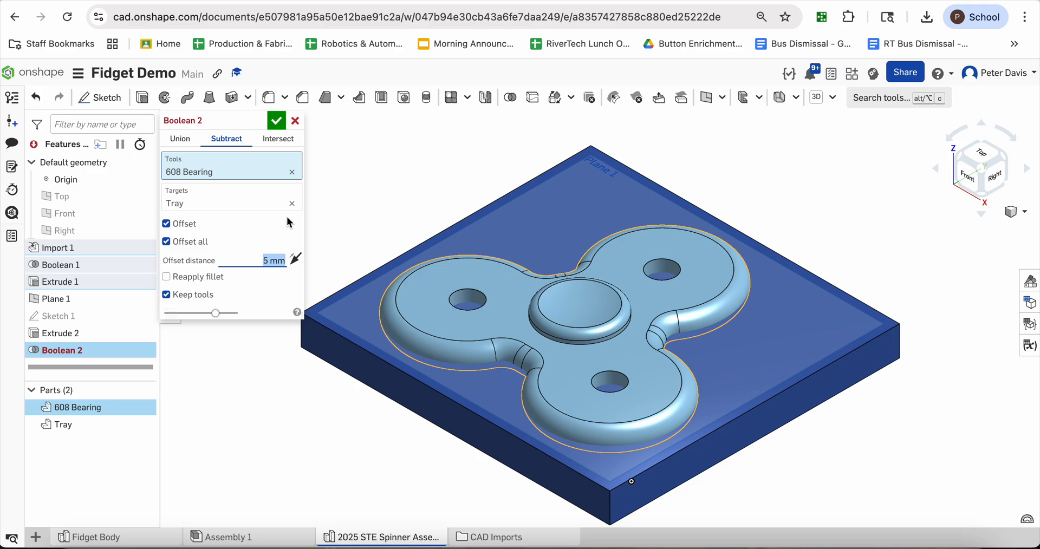
{"action": "type", "text": ".5mm"}
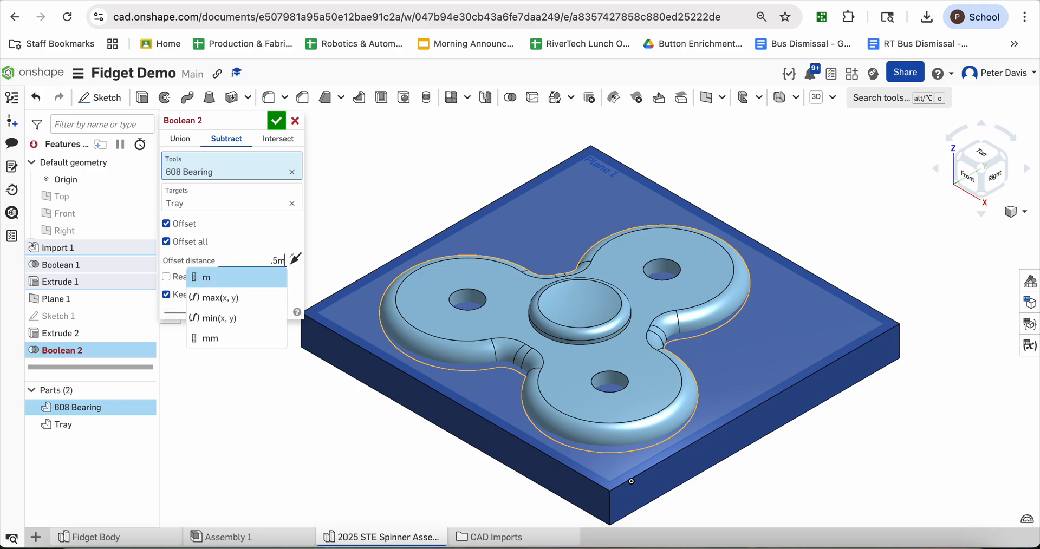
{"action": "key", "text": "Return"}
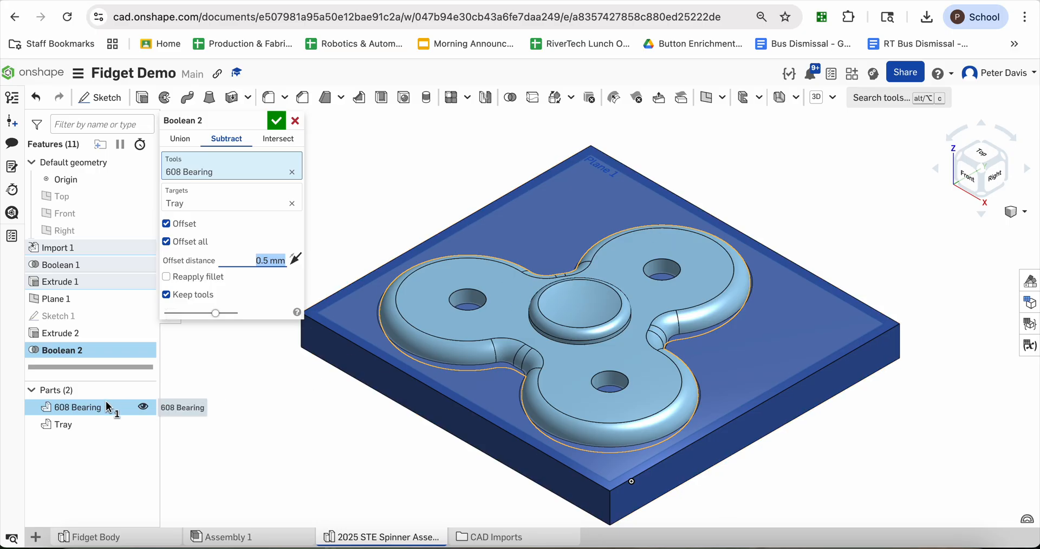
{"action": "left_click", "coordinate": [143, 408]}
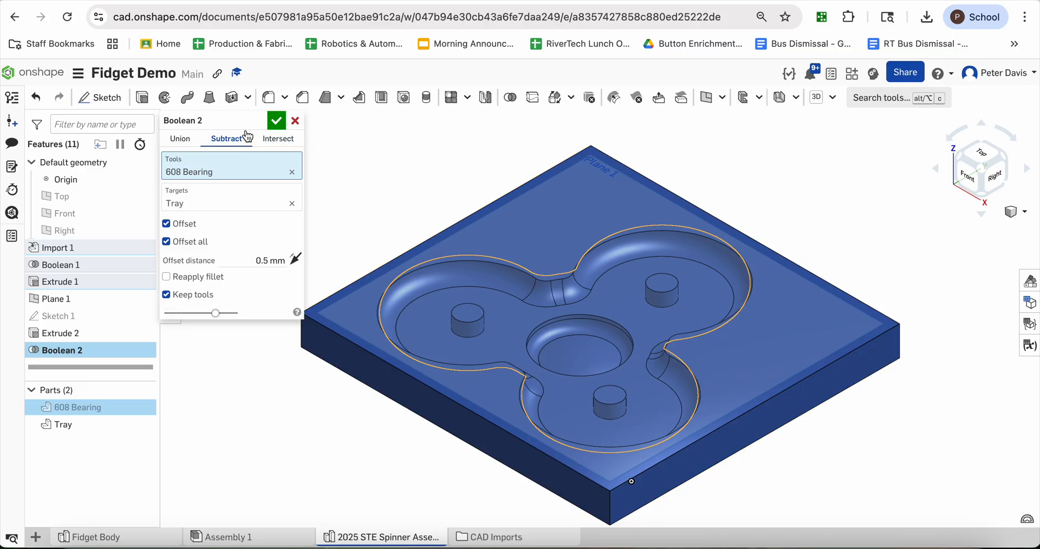
{"action": "left_click", "coordinate": [276, 120]}
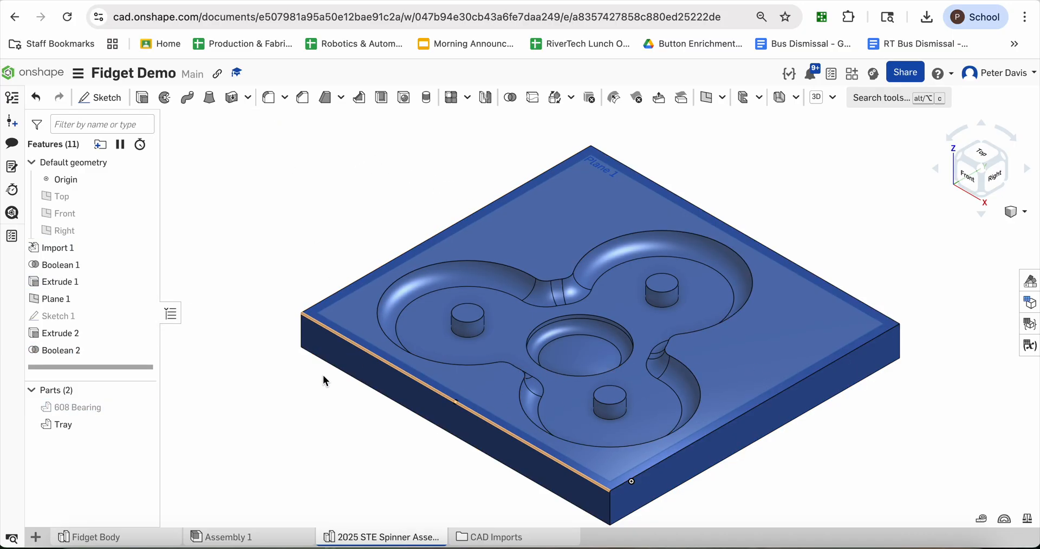
Show the 608 Bearing part again and examine the clearance gap around the spinner in the tray from the top view.
{"action": "left_click", "coordinate": [143, 407]}
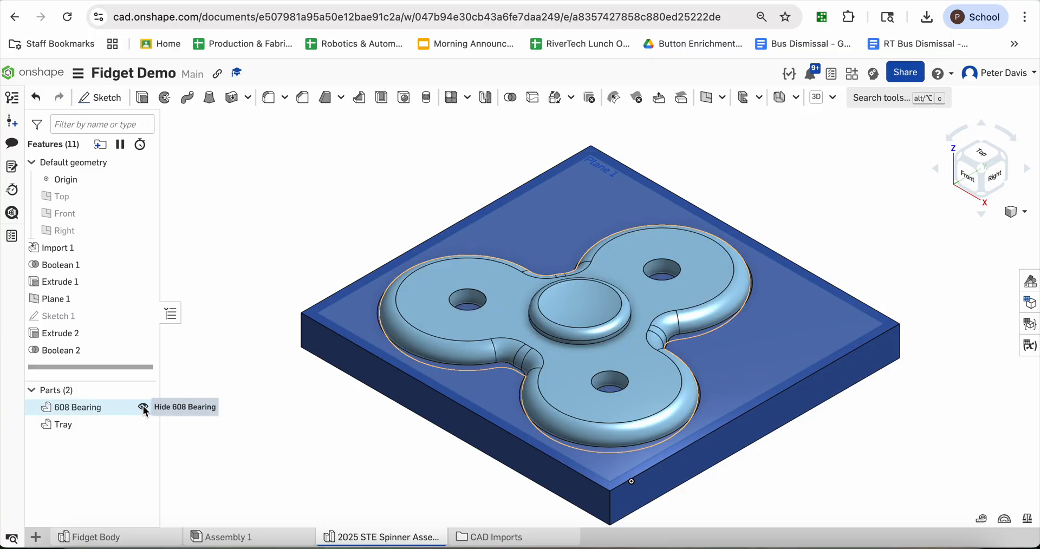
{"action": "left_click", "coordinate": [980, 154]}
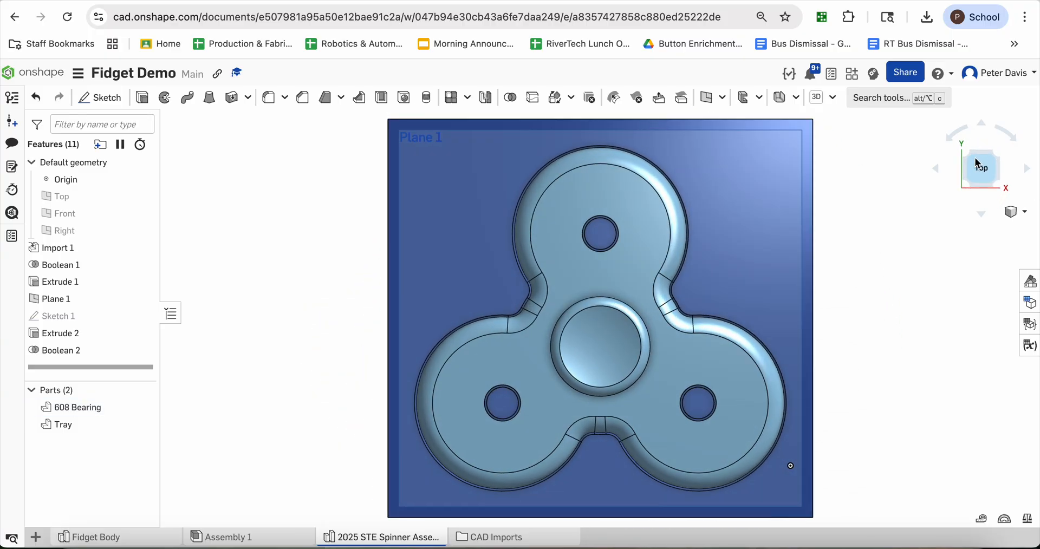
{"action": "scroll", "coordinate": [694, 314], "scroll_direction": "up", "scroll_amount": 10}
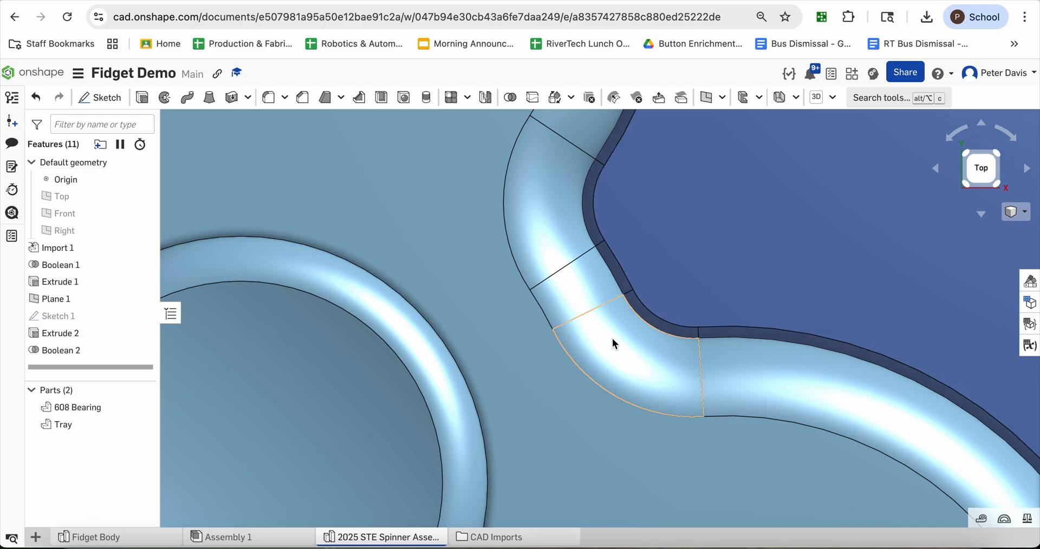
{"action": "scroll", "coordinate": [645, 311], "scroll_direction": "down", "scroll_amount": 5}
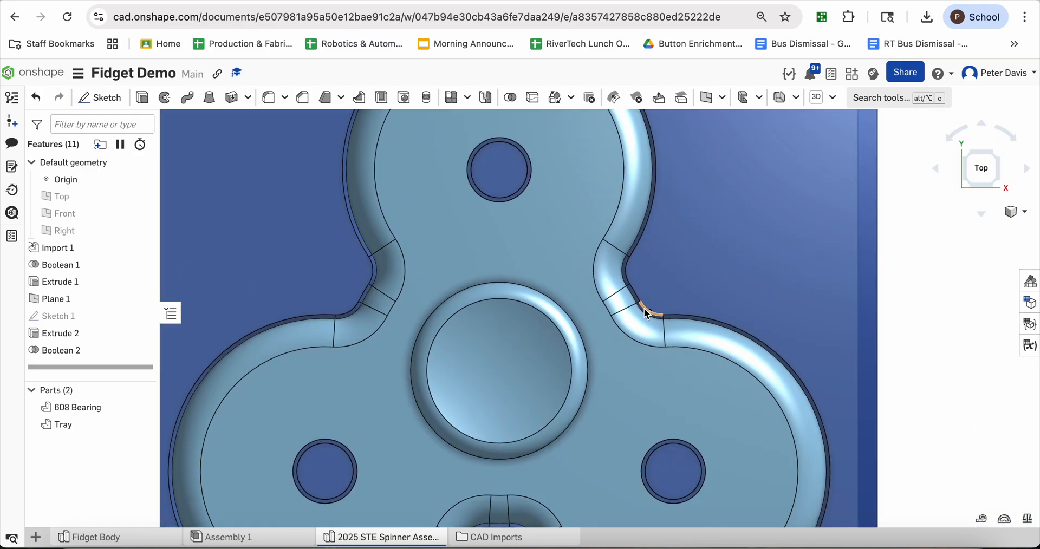
{"action": "scroll", "coordinate": [645, 313], "scroll_direction": "down", "scroll_amount": 3}
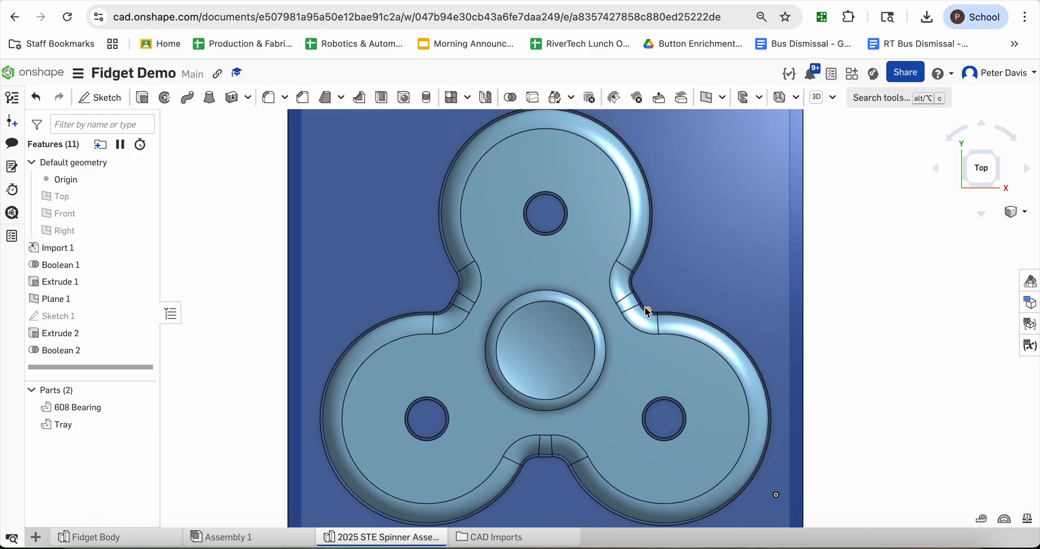
{"action": "scroll", "coordinate": [647, 311], "scroll_direction": "down", "scroll_amount": 3}
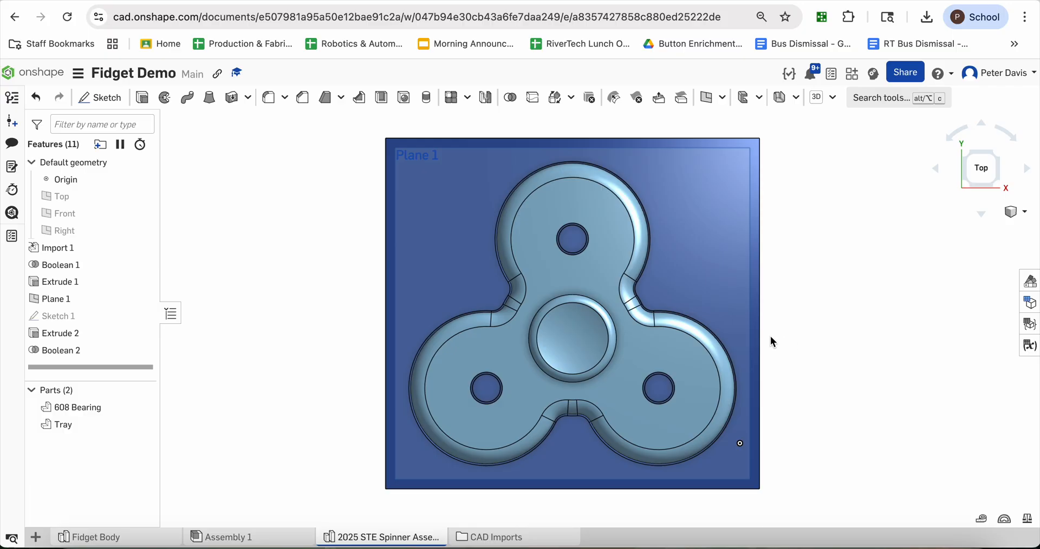
{"action": "scroll", "coordinate": [744, 298], "scroll_direction": "down", "scroll_amount": 1}
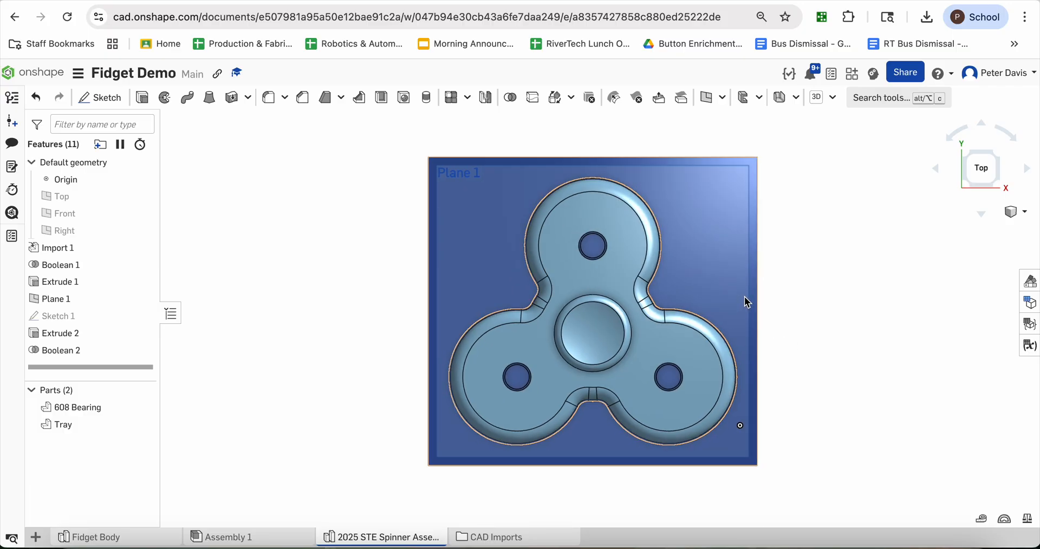
{"action": "right_click_drag", "start_coordinate": [790, 440], "coordinate": [811, 371]}
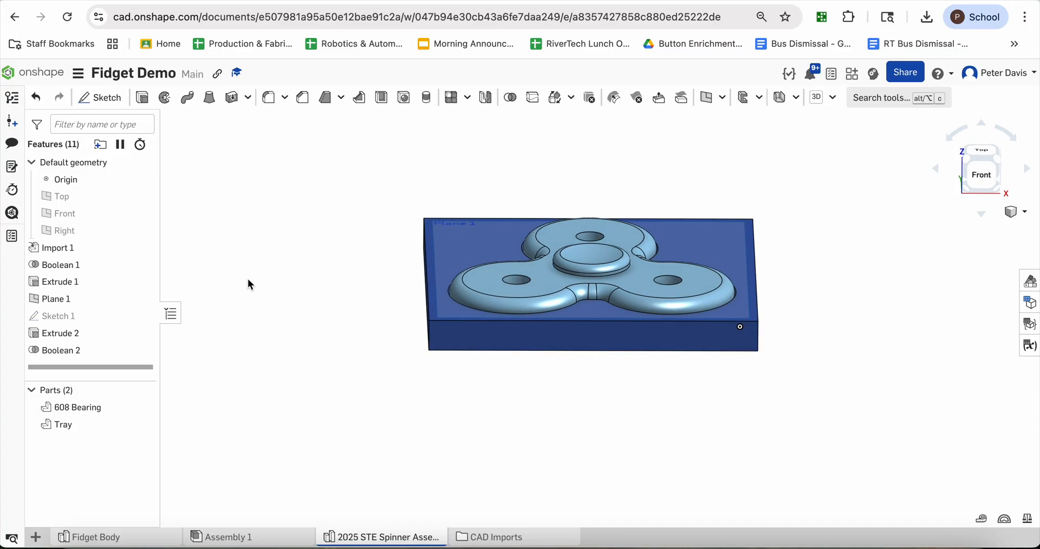
Section the model parallel to the Front plane at about -22.3 mm, examine the fit between spinner and tray, and close the section view.
{"action": "left_click", "coordinate": [72, 217]}
{"action": "right_click_drag", "start_coordinate": [290, 258], "coordinate": [339, 315]}
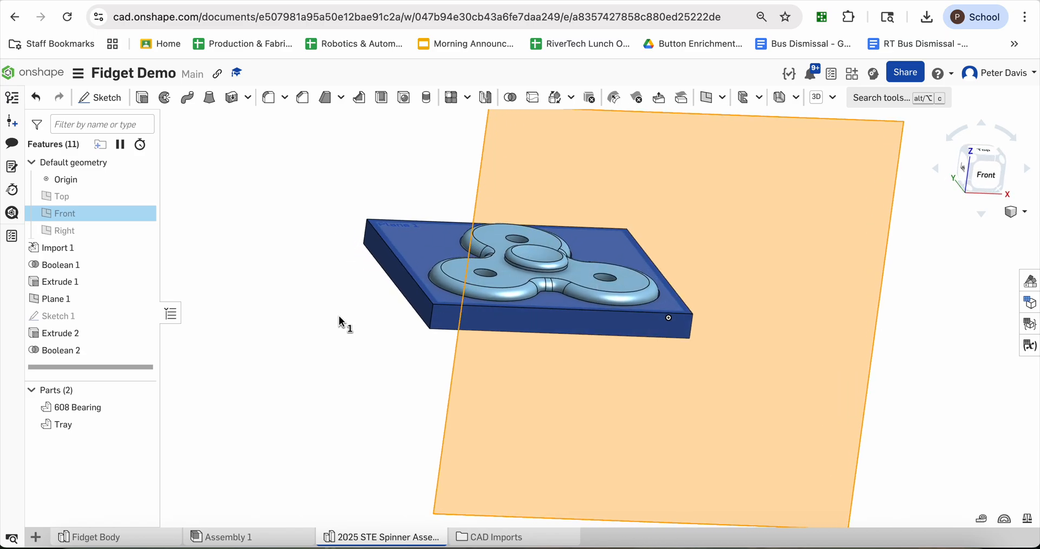
{"action": "left_click", "coordinate": [1016, 217]}
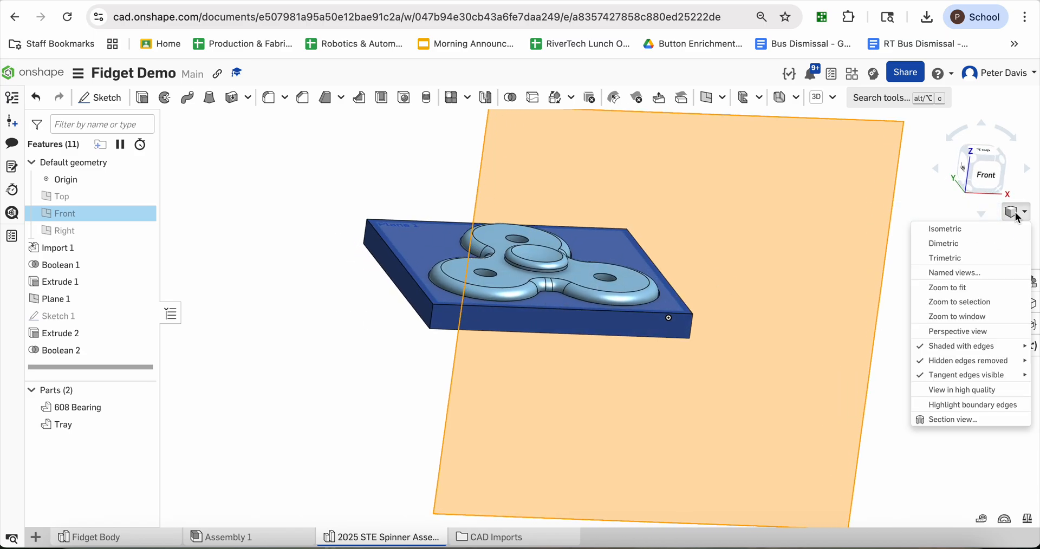
{"action": "left_click", "coordinate": [958, 421]}
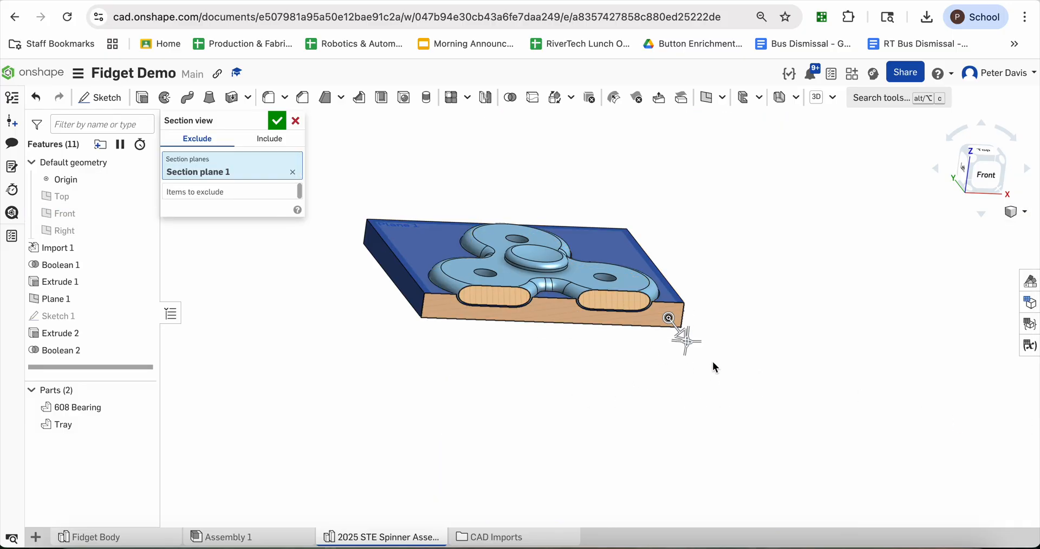
{"action": "left_click_drag", "start_coordinate": [679, 338], "coordinate": [665, 310]}
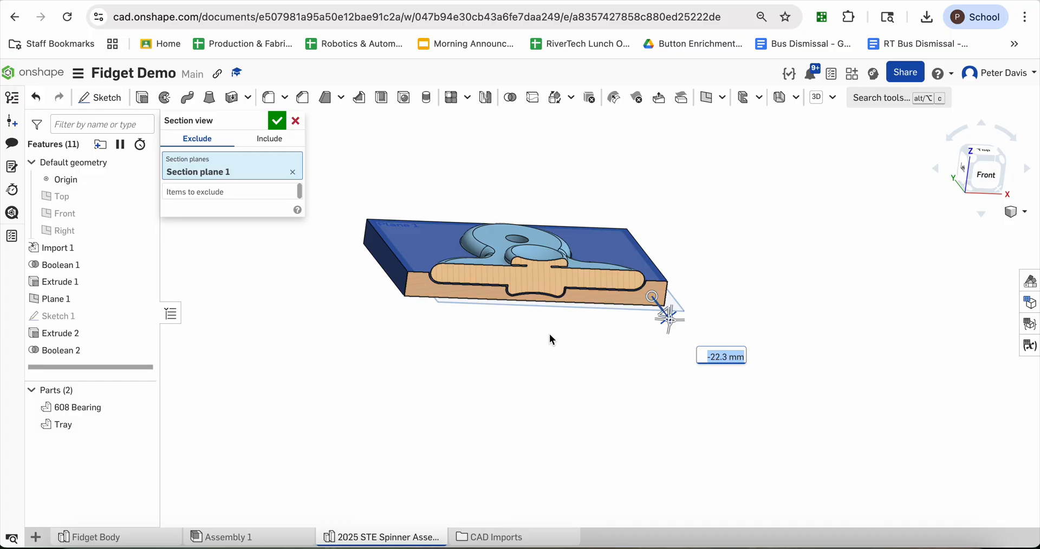
{"action": "scroll", "coordinate": [528, 282], "scroll_direction": "up", "scroll_amount": 5}
{"action": "scroll", "coordinate": [525, 282], "scroll_direction": "up", "scroll_amount": 2}
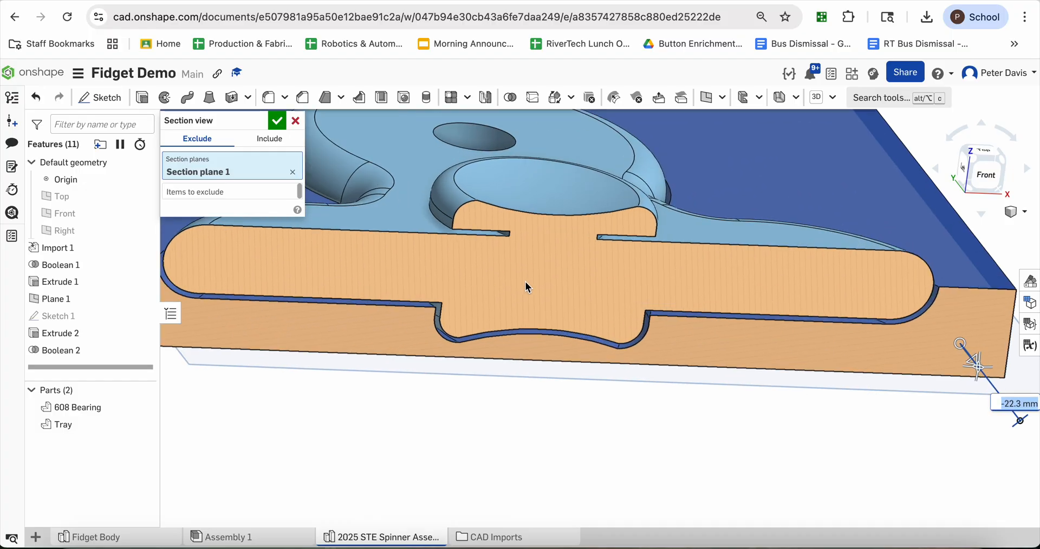
{"action": "mouse_move", "coordinate": [658, 399]}
{"action": "right_mouse_down"}
{"action": "mouse_move", "coordinate": [645, 397]}
{"action": "mouse_move", "coordinate": [649, 381]}
{"action": "right_mouse_up"}
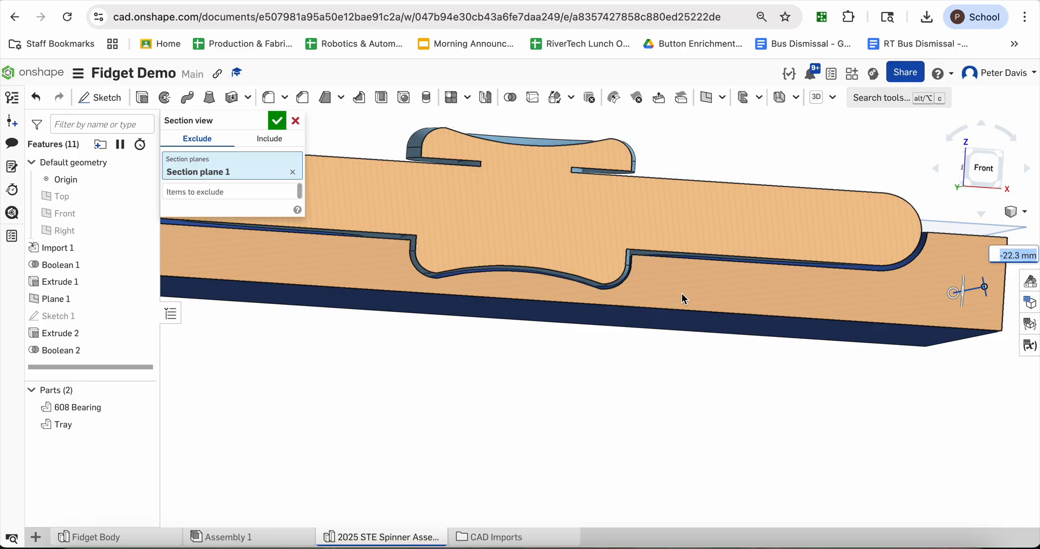
{"action": "scroll", "coordinate": [695, 322], "scroll_direction": "down", "scroll_amount": 4}
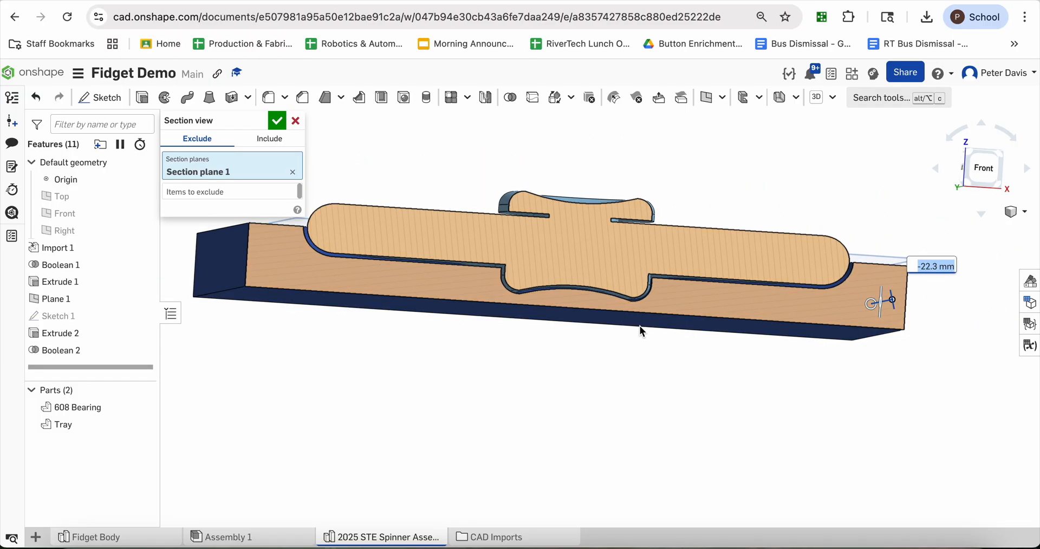
{"action": "right_click_drag", "start_coordinate": [639, 326], "coordinate": [639, 345]}
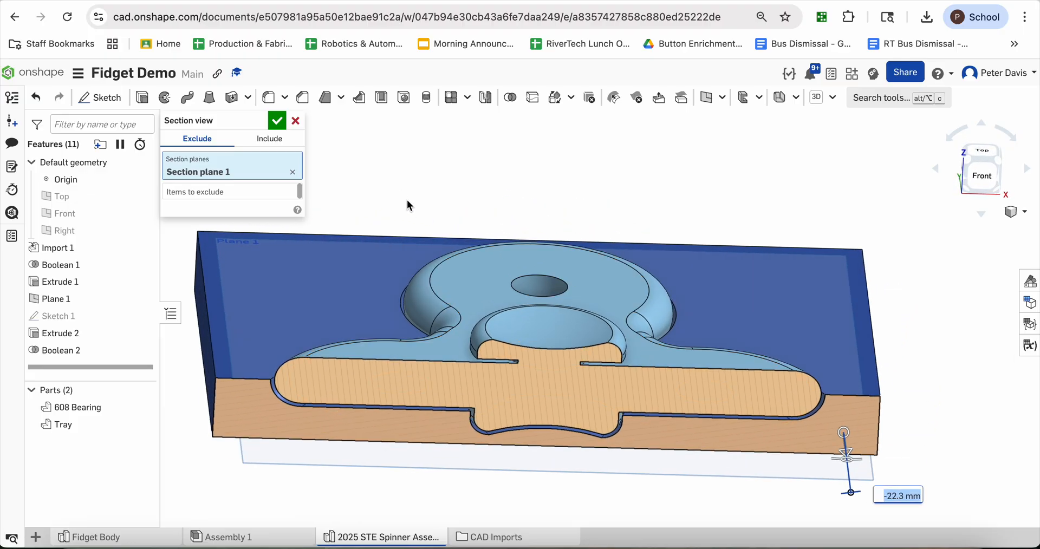
{"action": "left_click", "coordinate": [295, 122]}
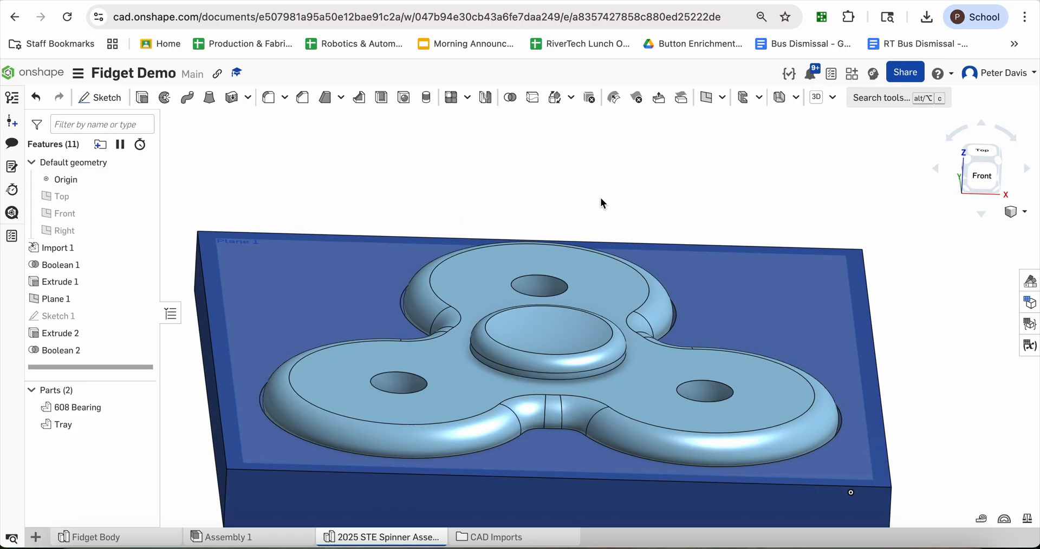
Hide the 608 Bearing part to expose the tray's pocket.
{"action": "scroll", "coordinate": [601, 201], "scroll_direction": "down", "scroll_amount": 3}
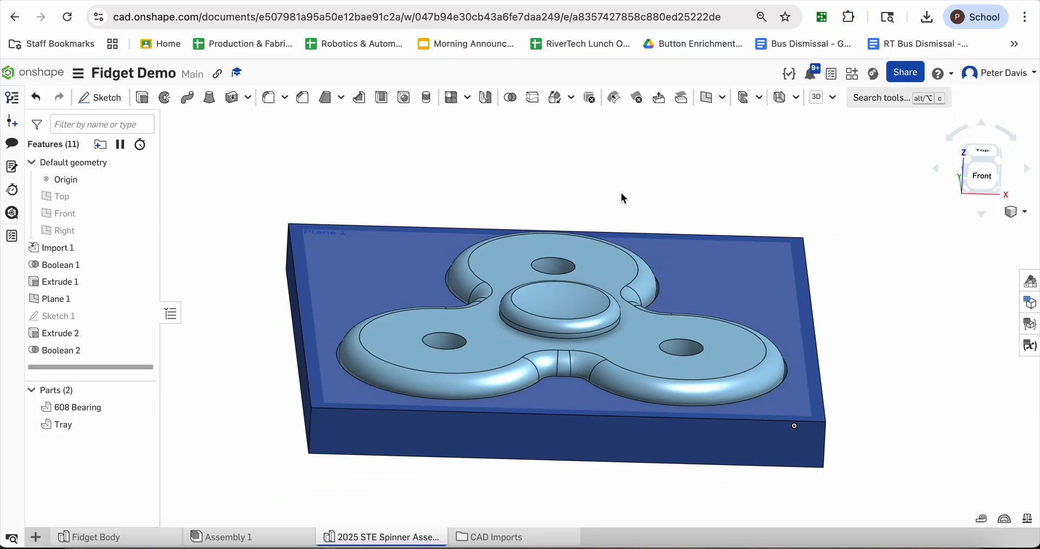
{"action": "right_click_drag", "start_coordinate": [622, 194], "coordinate": [622, 201]}
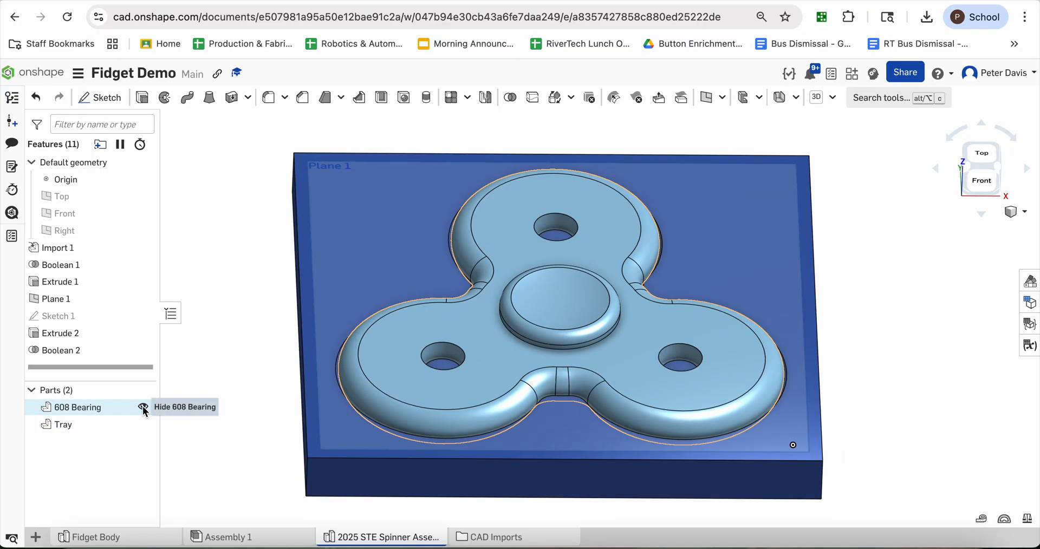
{"action": "left_click", "coordinate": [143, 407]}
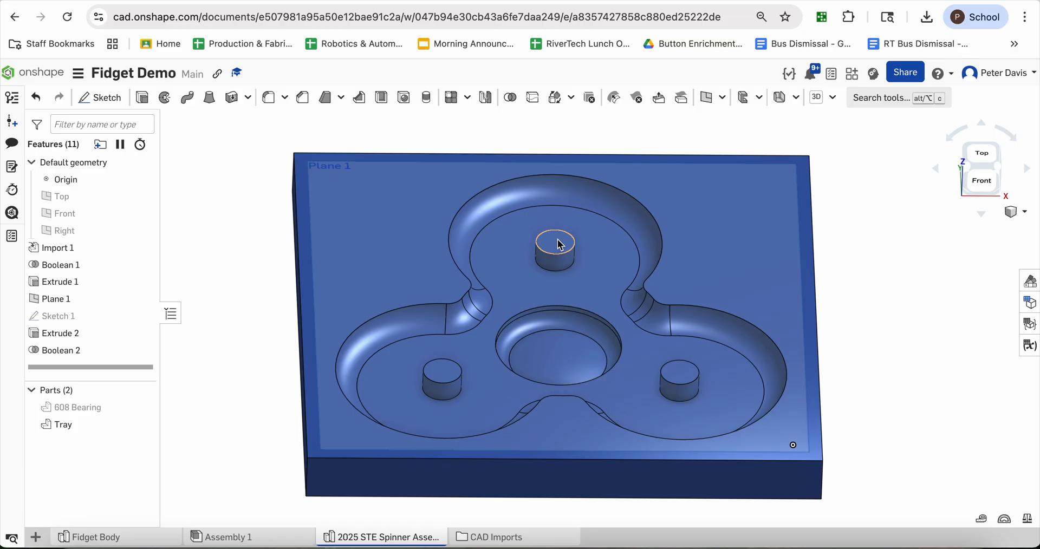
Remove the tray's three pegs by extrude-cutting their top faces up to the pocket floor face, and show the 608 Bearing part again.
{"action": "left_click", "coordinate": [680, 374]}
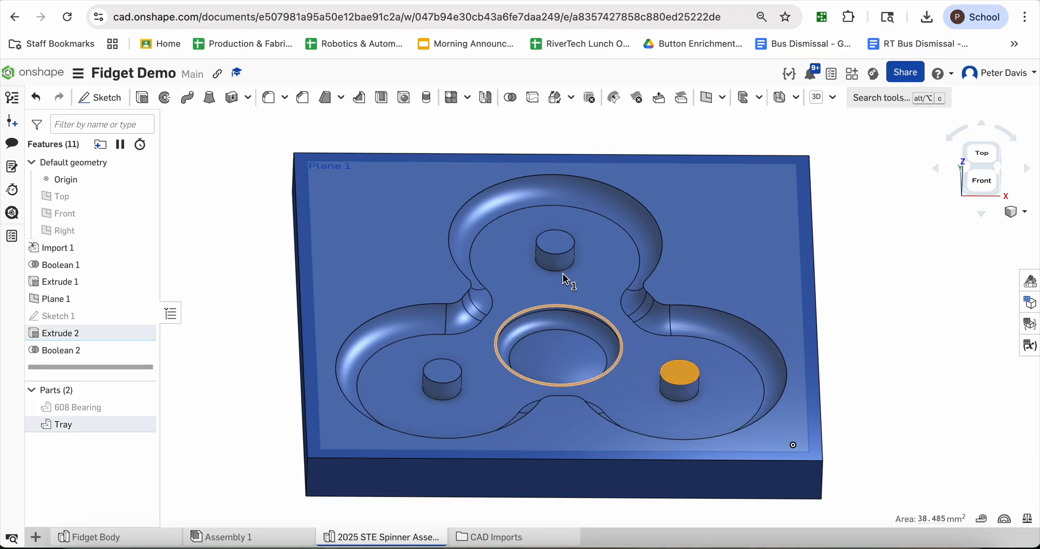
{"action": "left_click", "coordinate": [556, 243]}
{"action": "left_click", "coordinate": [447, 374]}
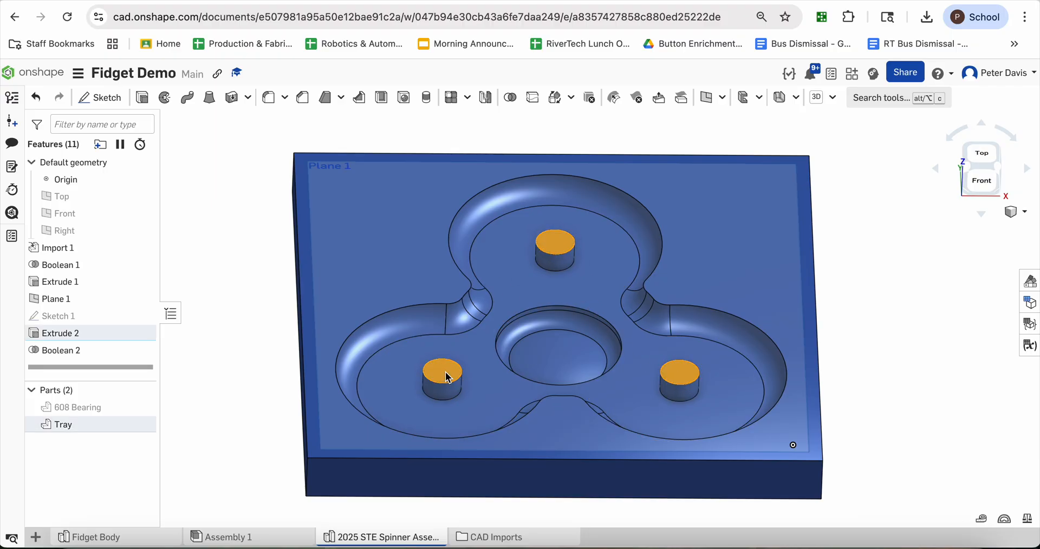
{"action": "left_click", "coordinate": [143, 98]}
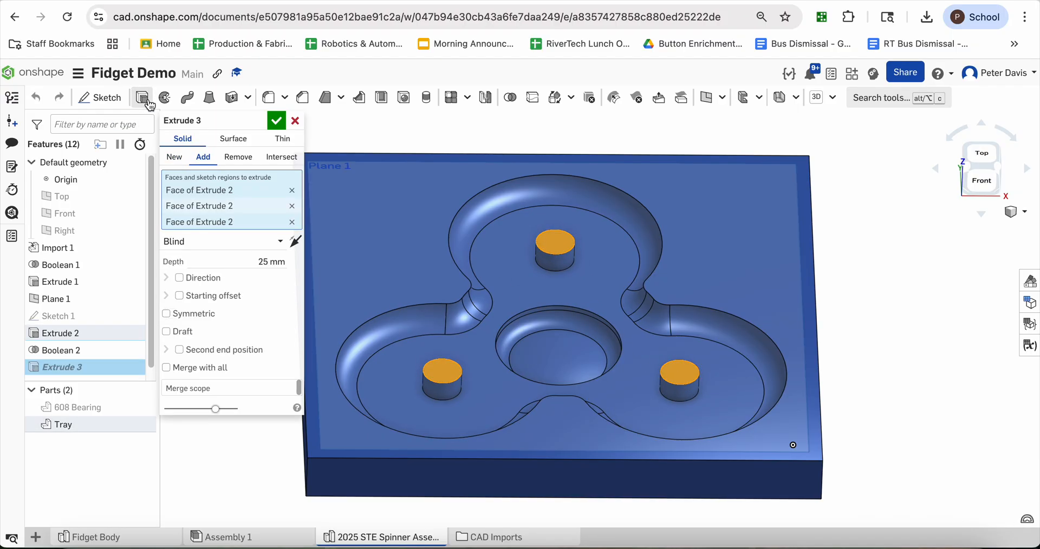
{"action": "left_click", "coordinate": [240, 158]}
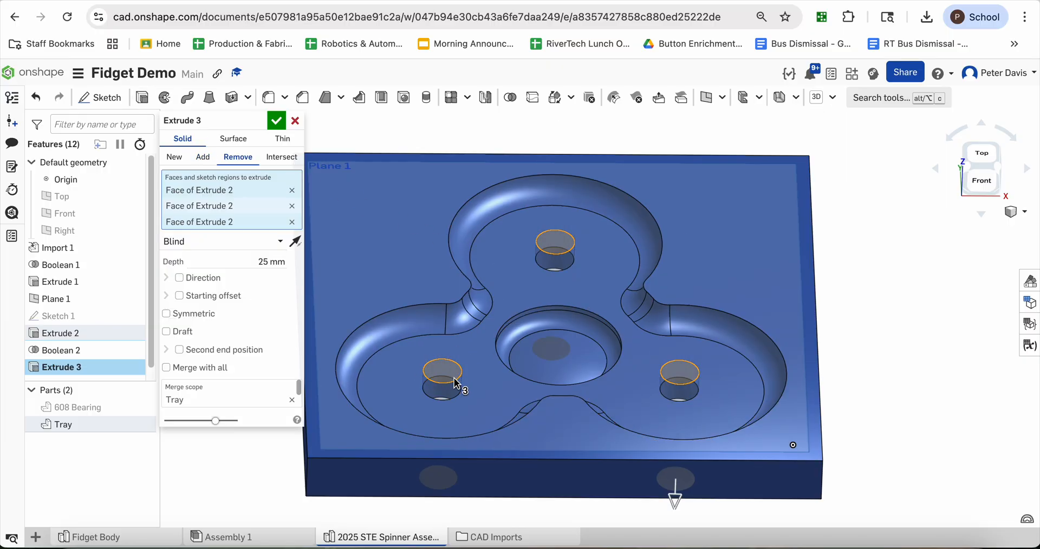
{"action": "left_click", "coordinate": [207, 245]}
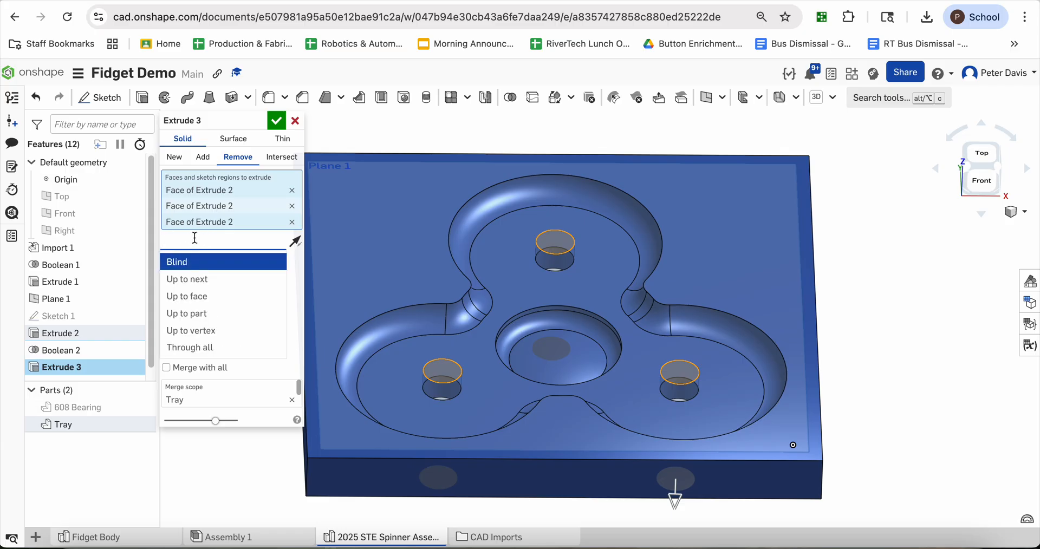
{"action": "left_click", "coordinate": [196, 302]}
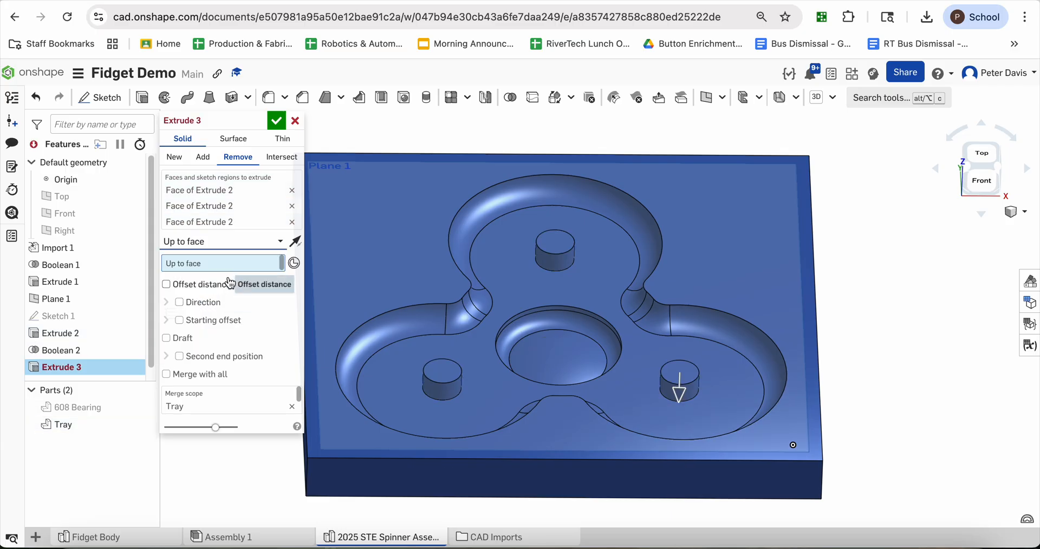
{"action": "left_click", "coordinate": [401, 370]}
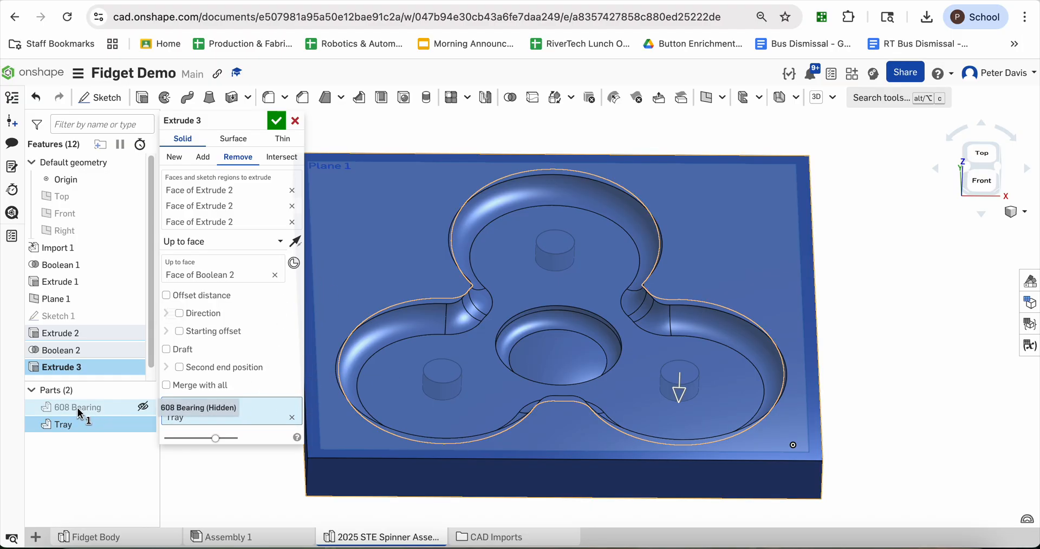
{"action": "left_click", "coordinate": [276, 122]}
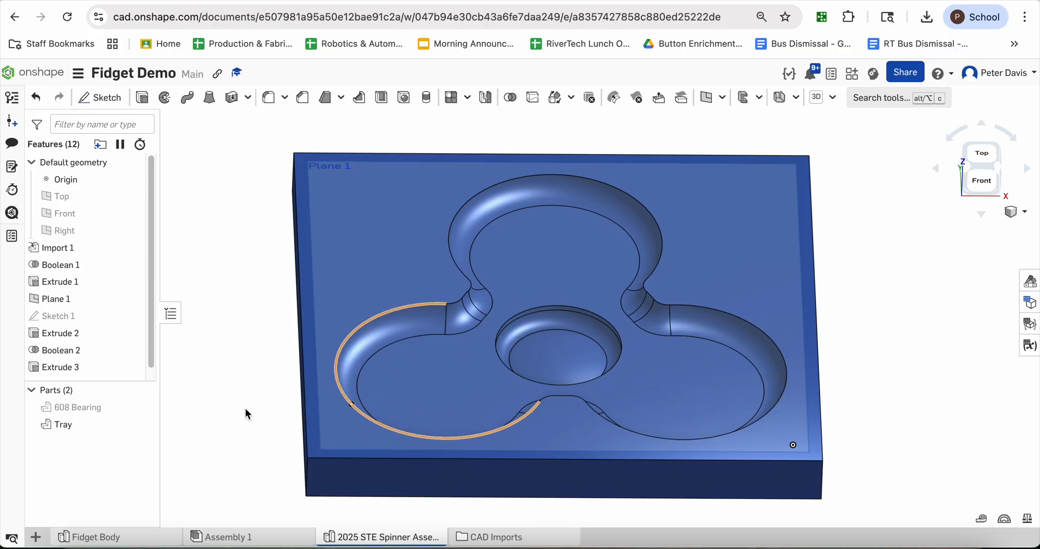
{"action": "left_click", "coordinate": [145, 407]}
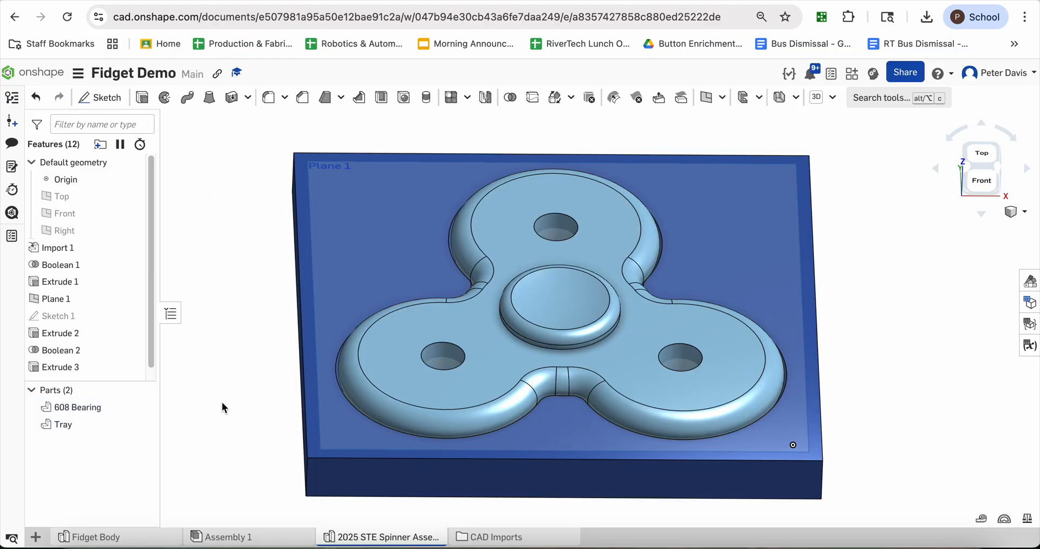